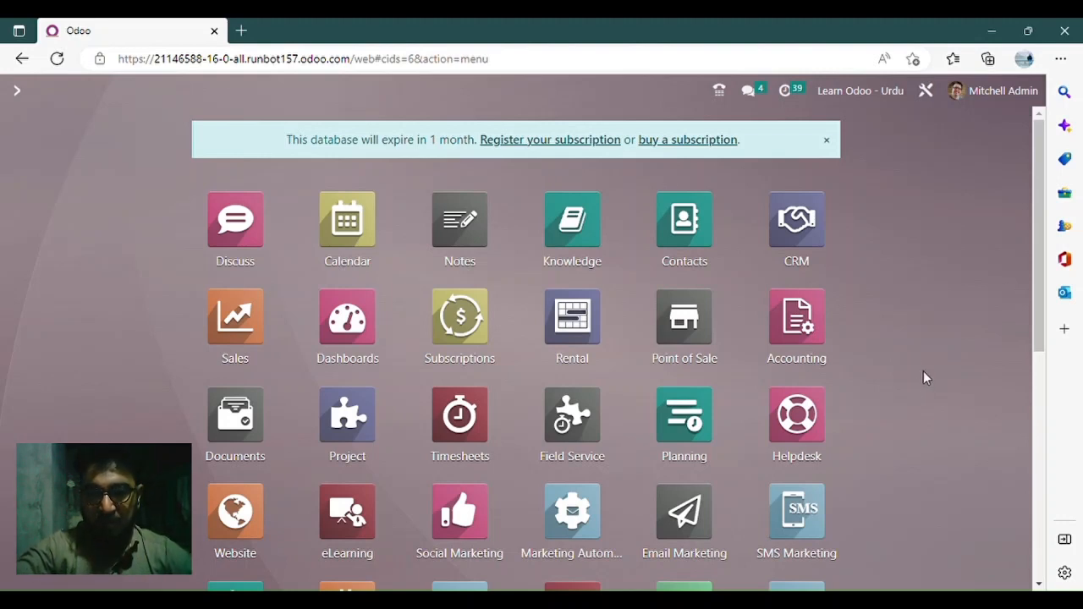
Step: Open the Accounting settings and search them for "analyt" to review the analytic accounting options
click(800, 322)
click(490, 91)
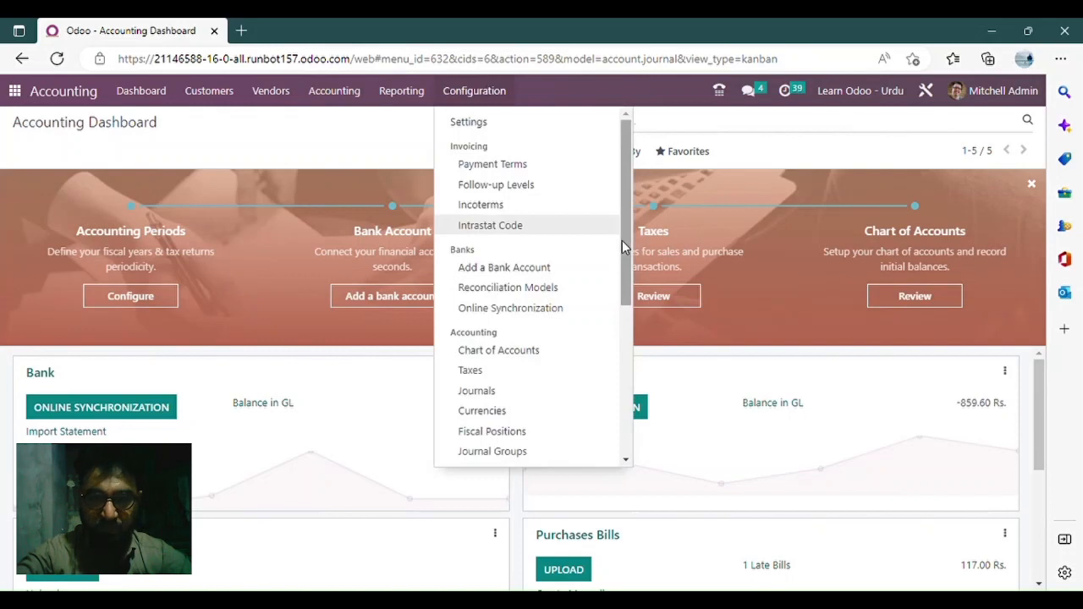
drag(624, 246, 604, 411)
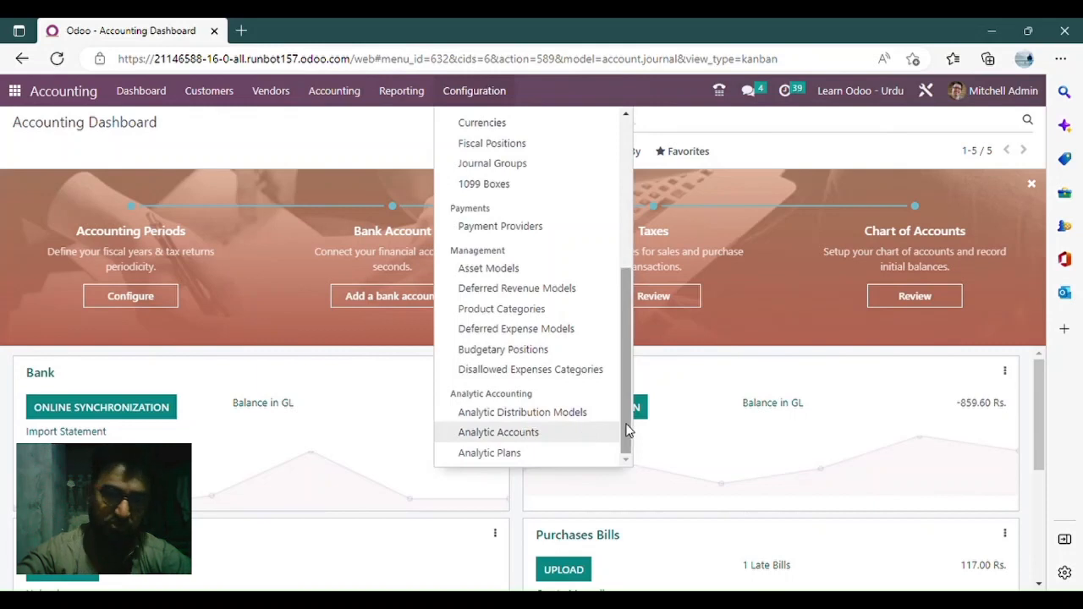
drag(627, 424, 617, 225)
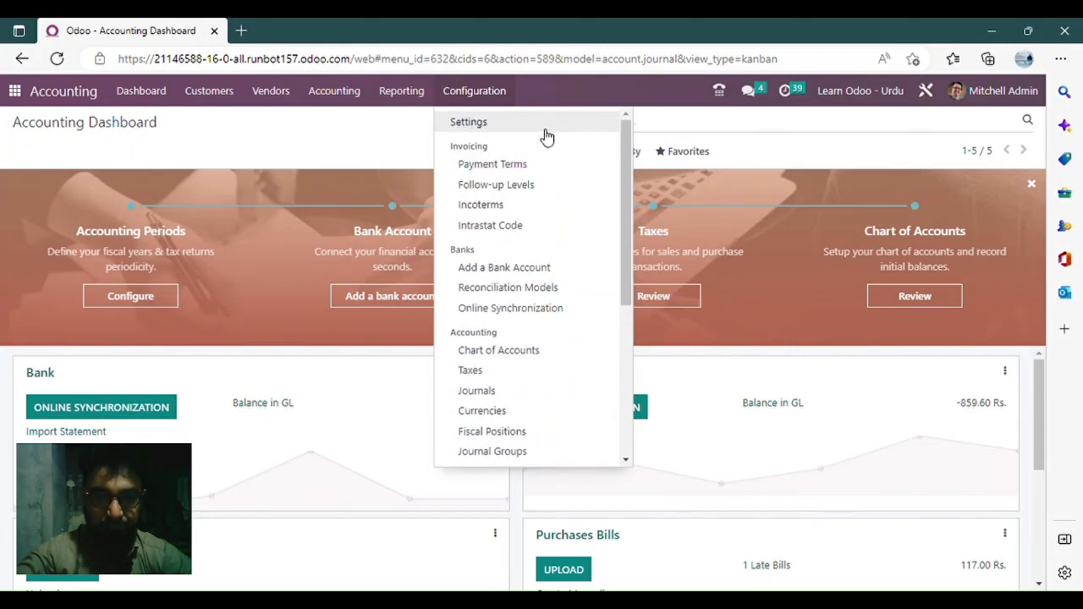
click(486, 125)
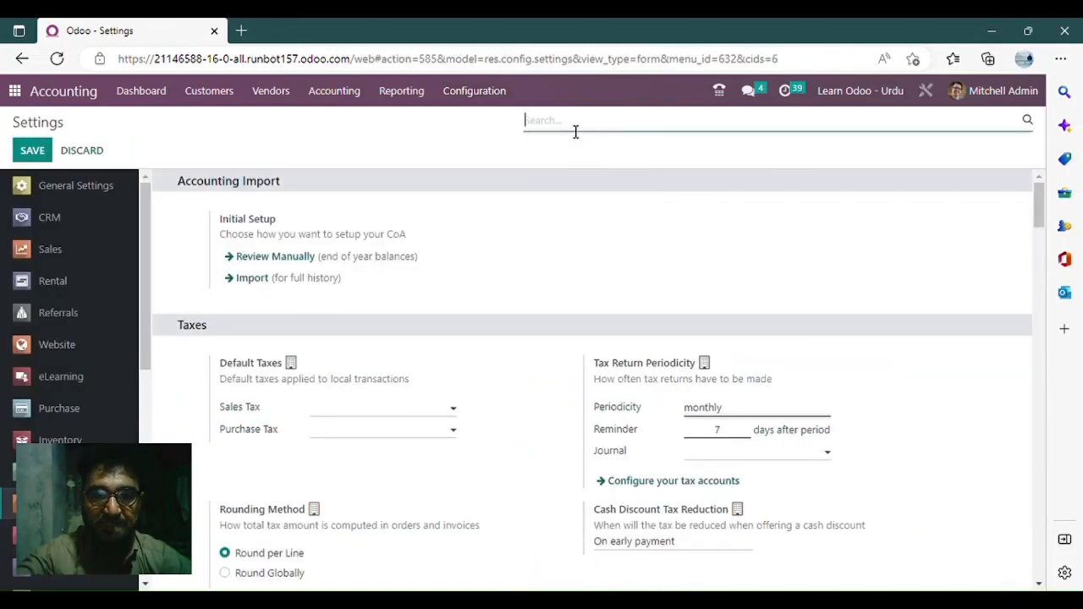
text(analyt)
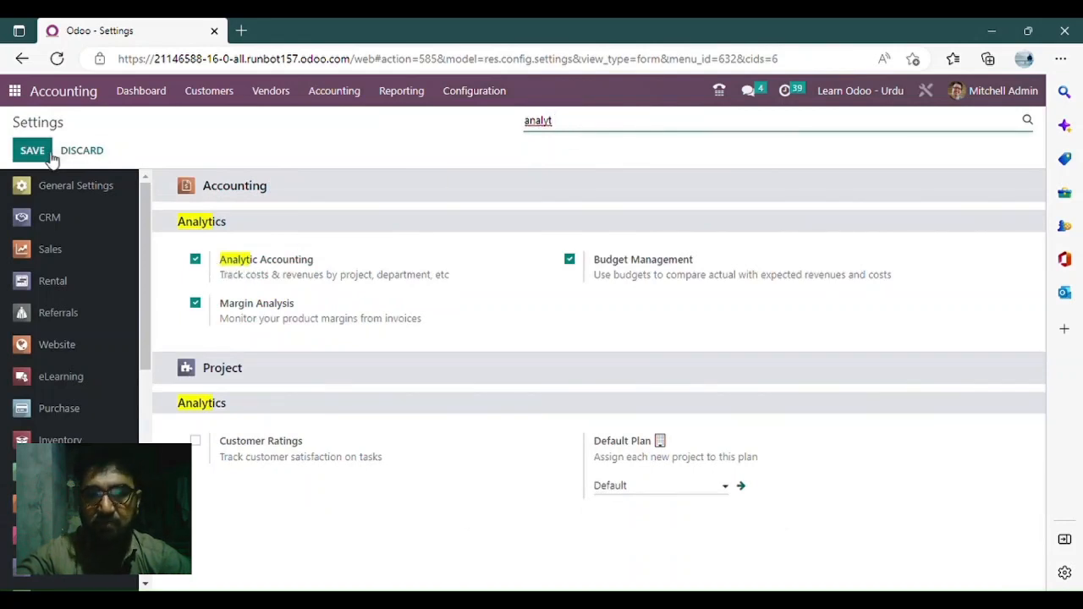
Step: Open the Analytic Accounts list and archive the existing Field Service and Internal accounts
click(474, 91)
scroll(568, 341, down, 6)
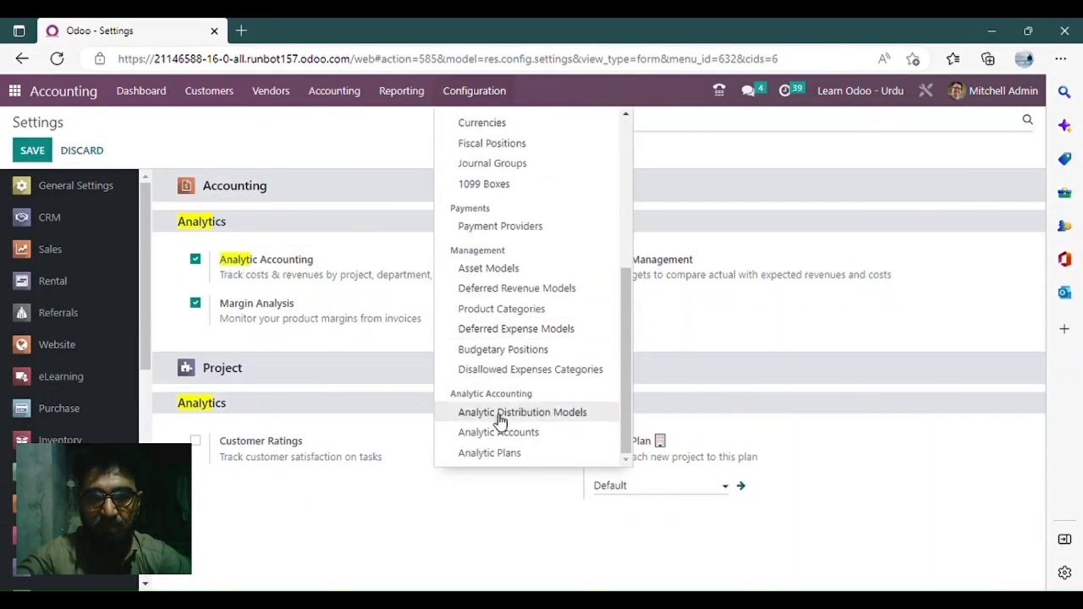
click(558, 437)
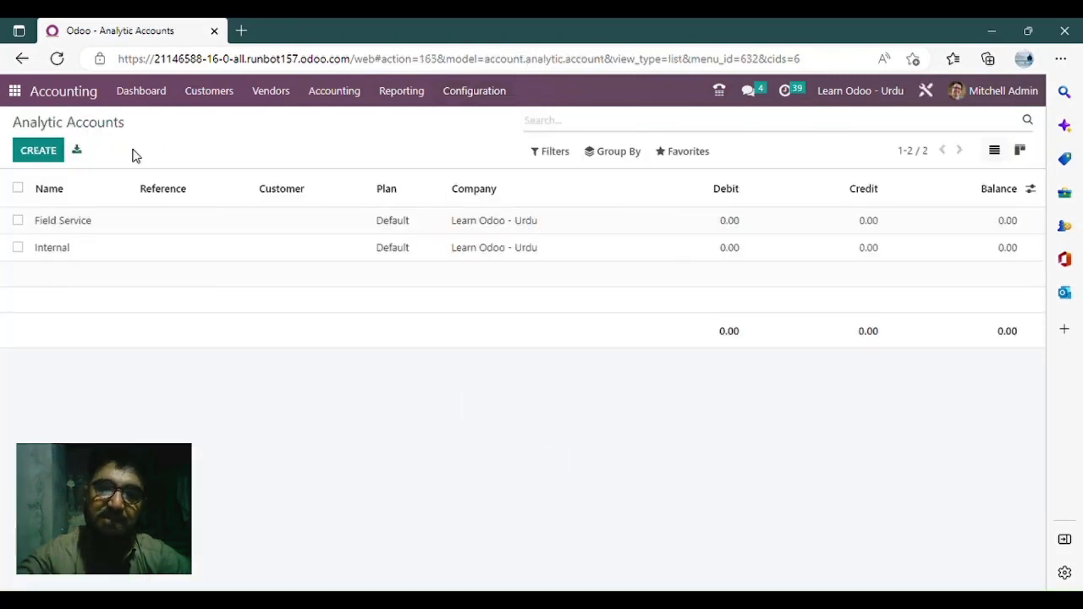
click(18, 193)
click(464, 151)
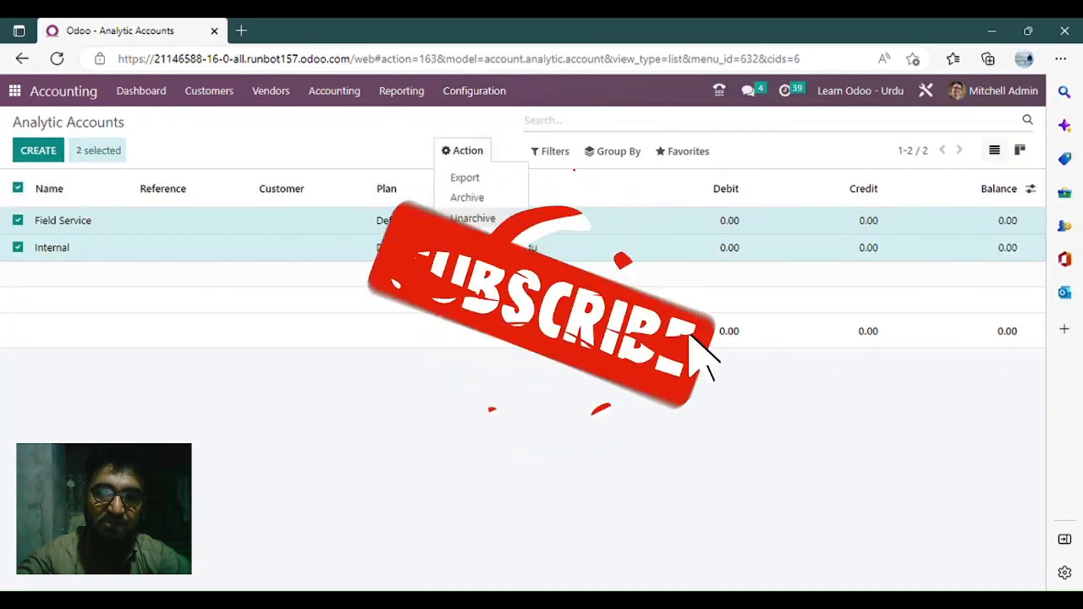
click(467, 198)
click(294, 204)
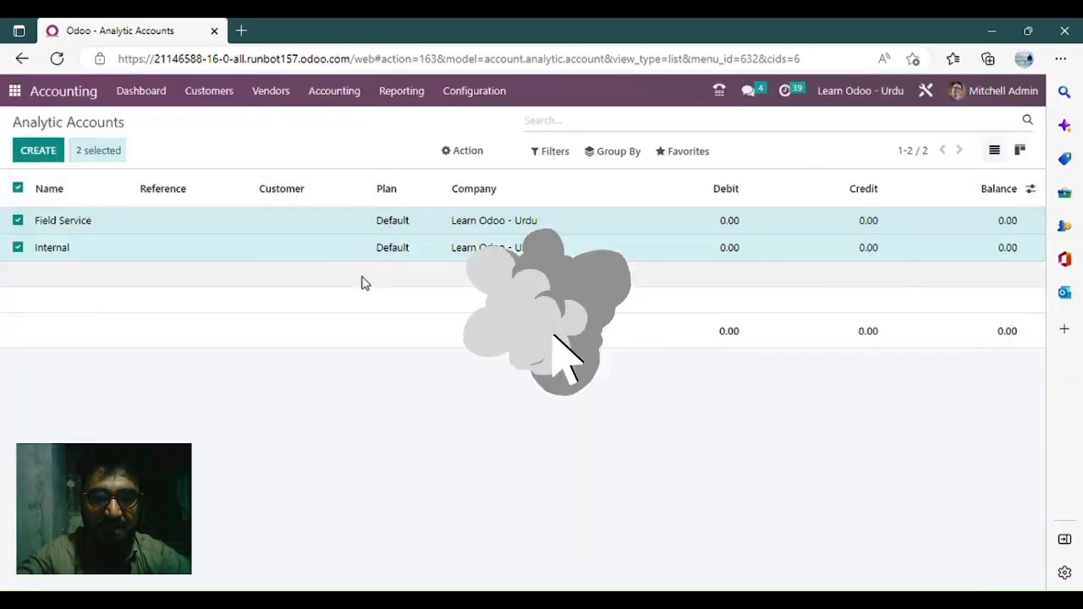
Step: Start a new analytic account named Lahore Branch with reference 001, try to save it, and check the available plans
click(54, 154)
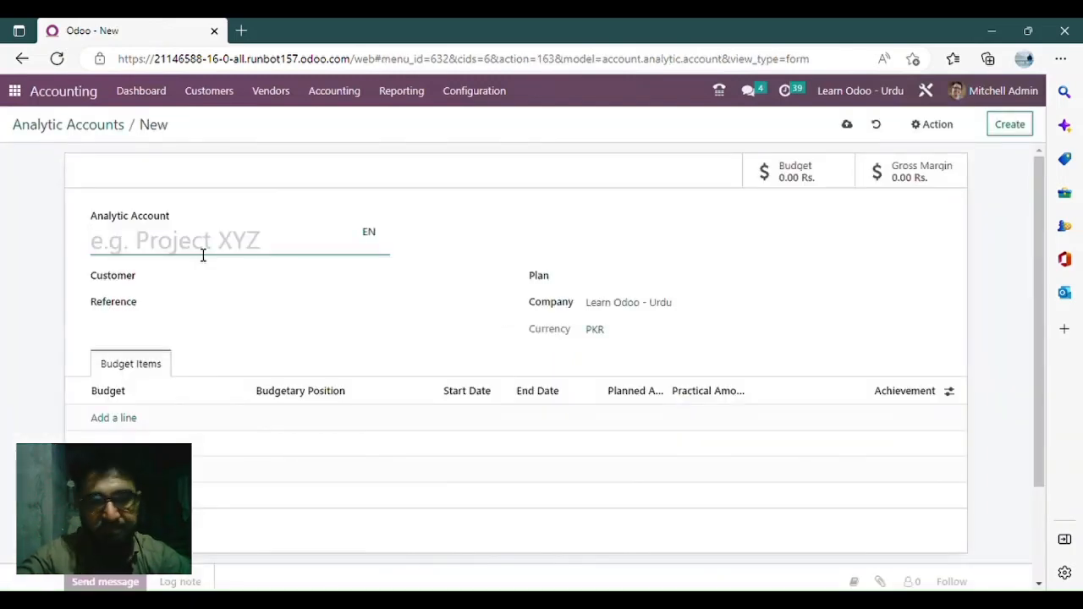
text(Lahore Branch)
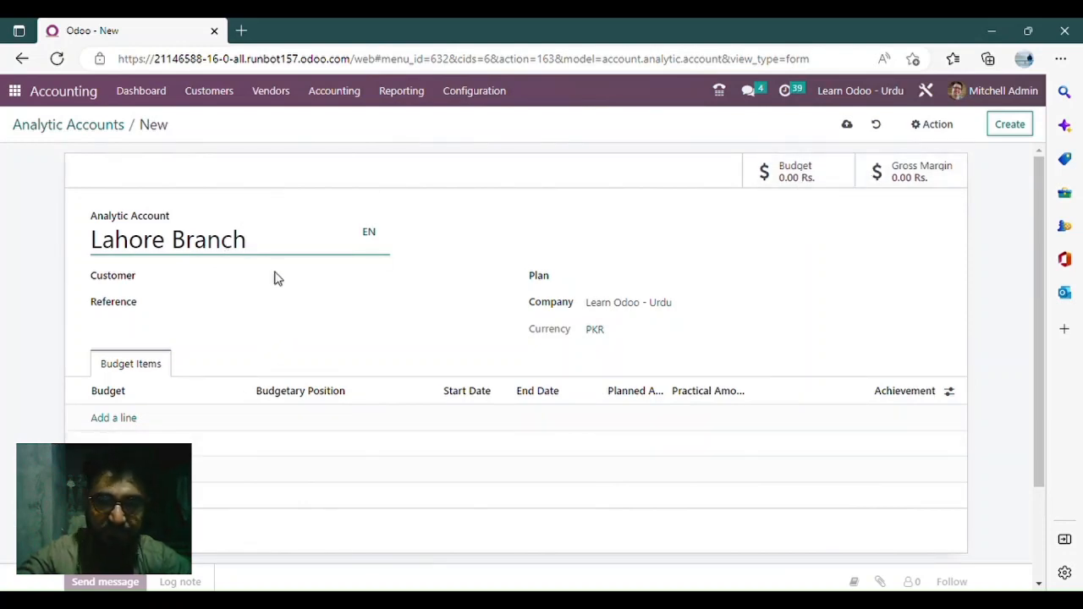
click(650, 280)
click(326, 342)
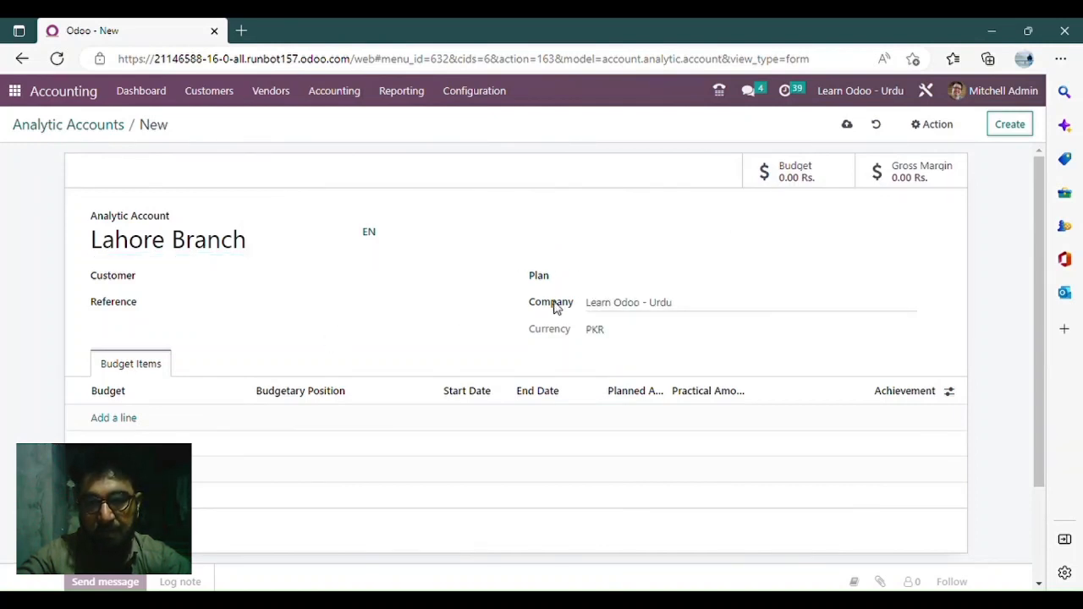
click(167, 305)
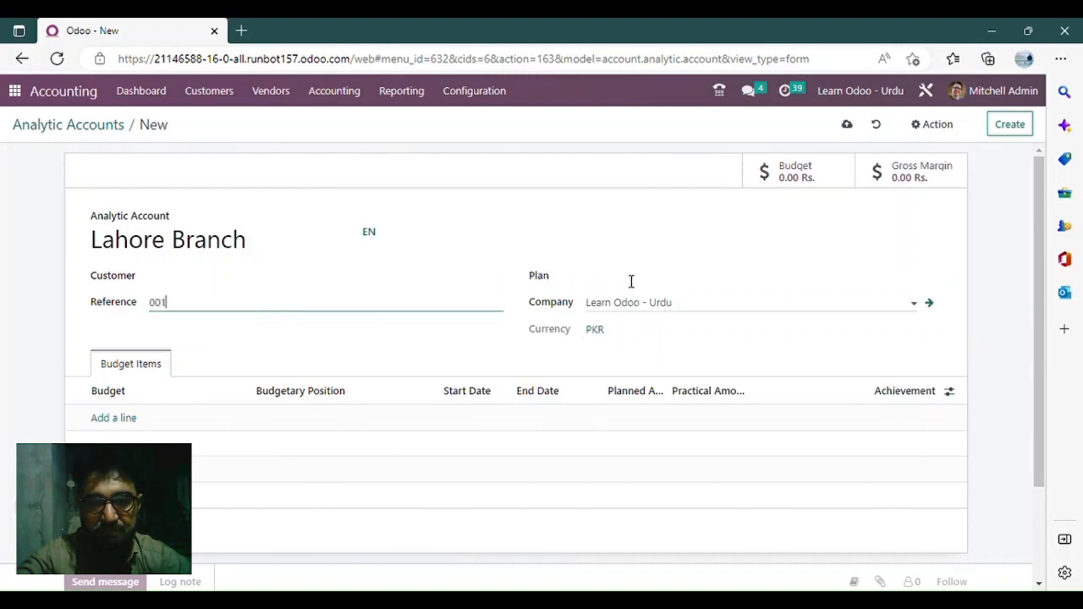
click(847, 125)
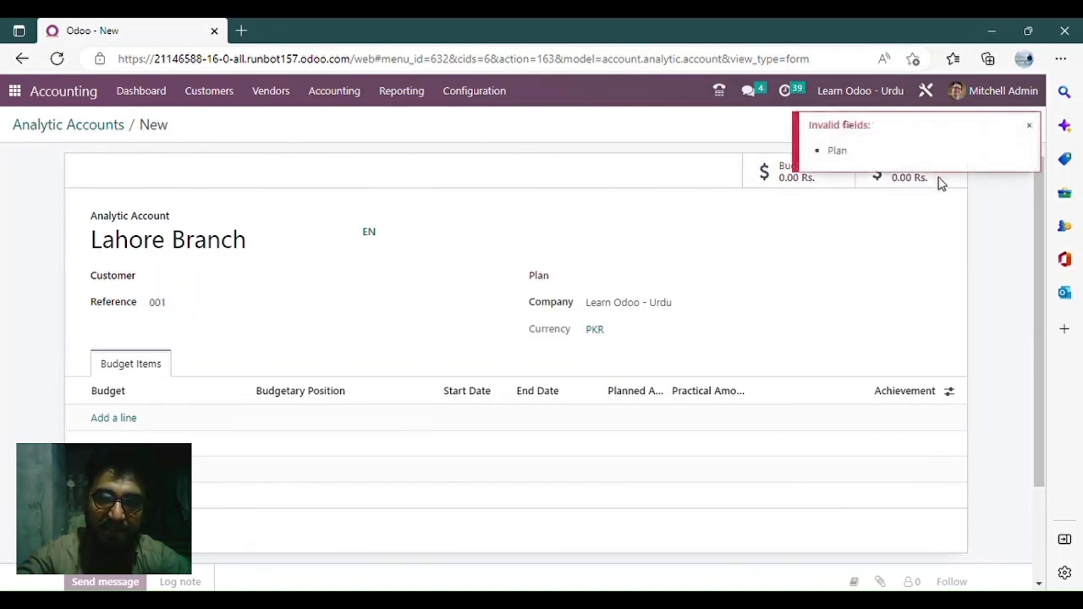
click(634, 286)
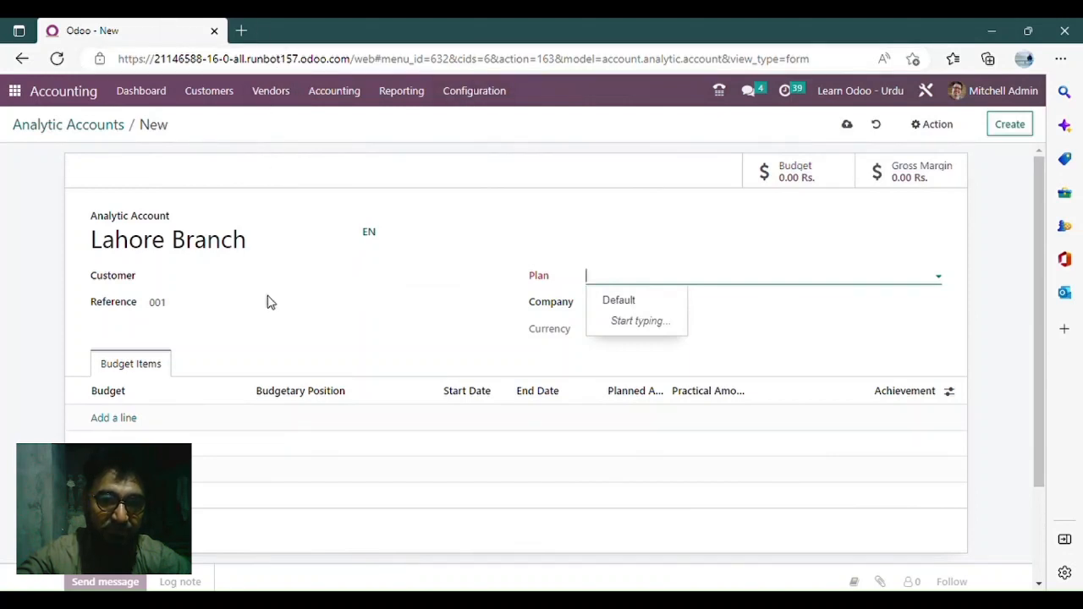
Step: In a duplicate browser tab, create an analytic plan named Branches without applicability lines and save it
click(253, 123)
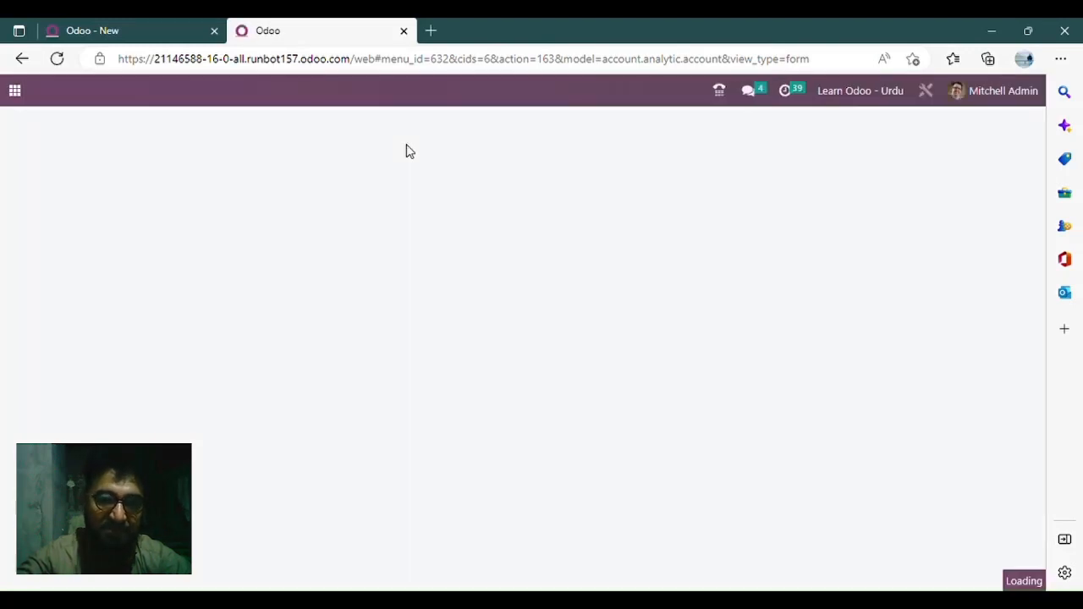
click(472, 93)
scroll(508, 263, down, 5)
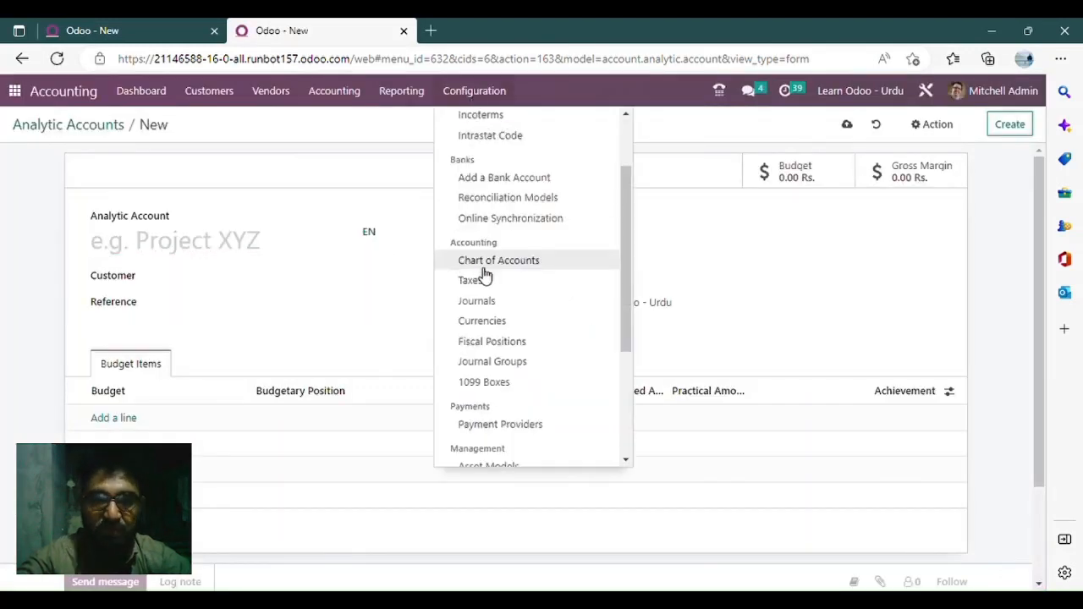
click(534, 456)
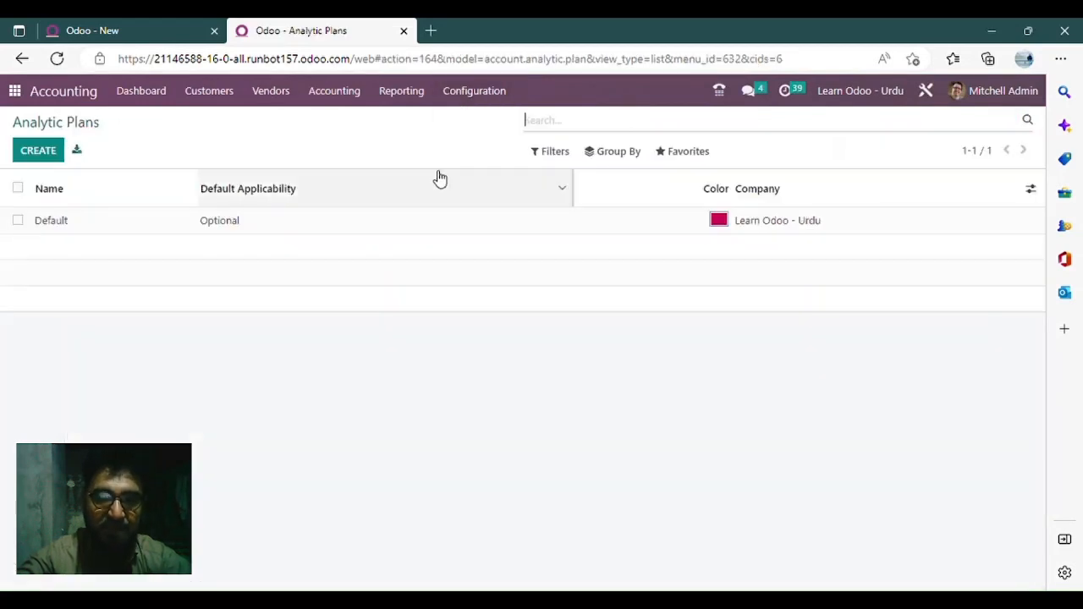
key(alt+c)
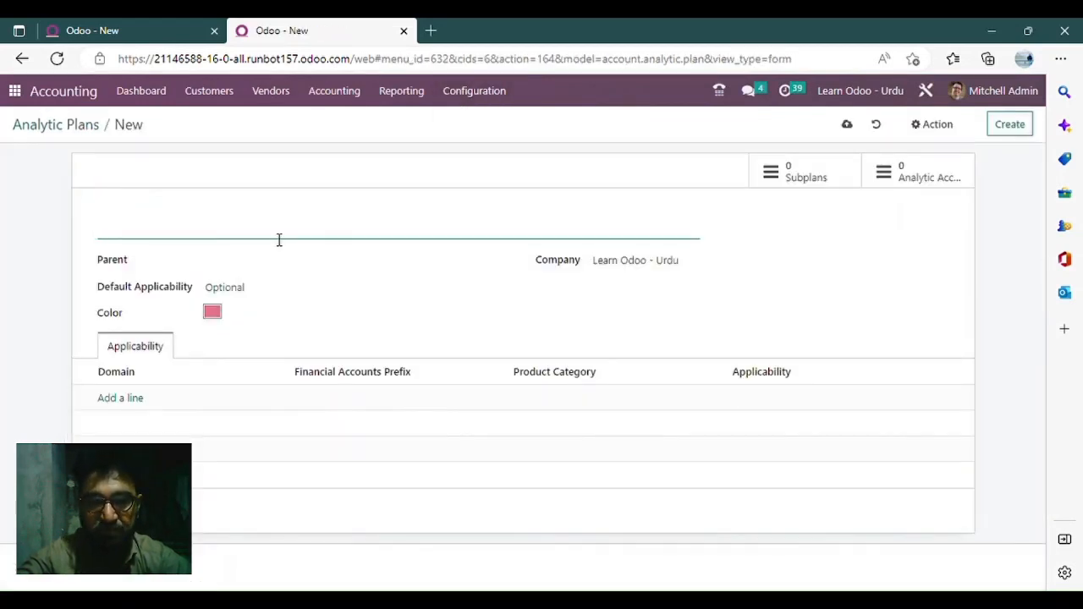
text(Br)
key(BackSpace)
key(BackSpace)
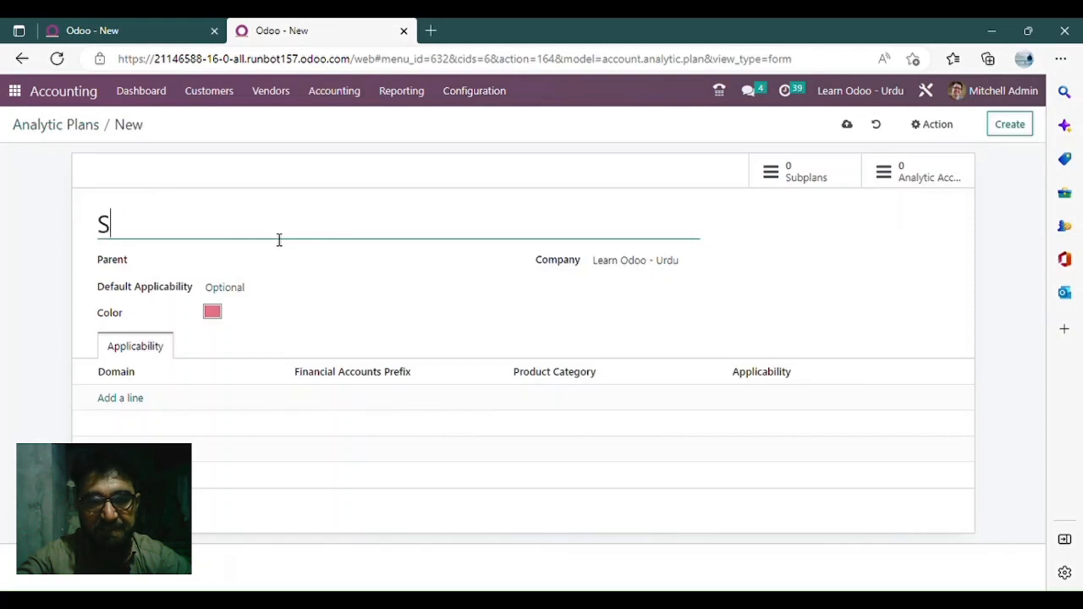
text(Branches)
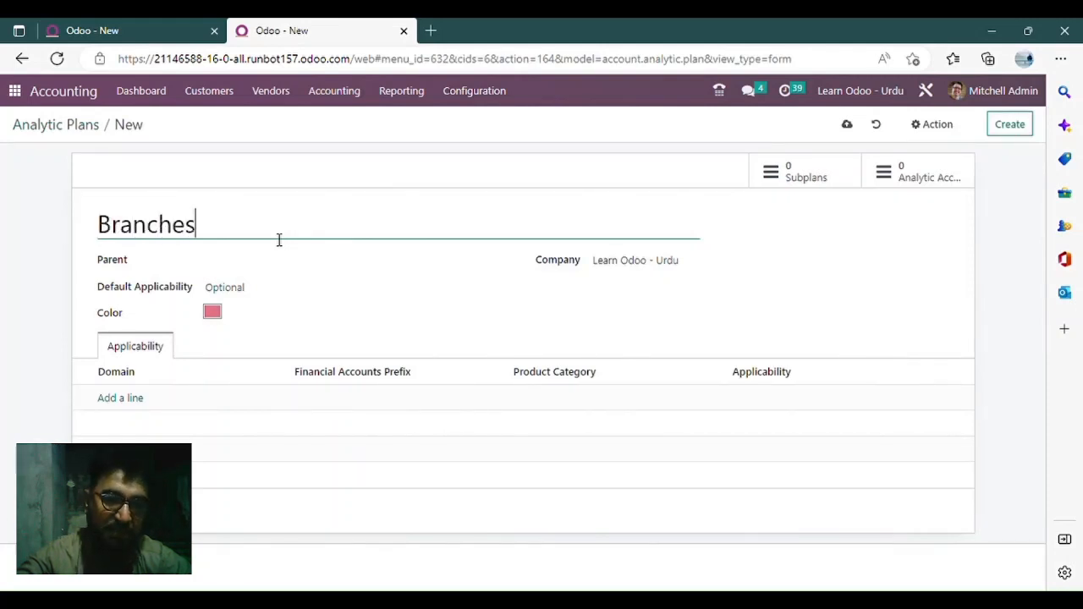
click(129, 399)
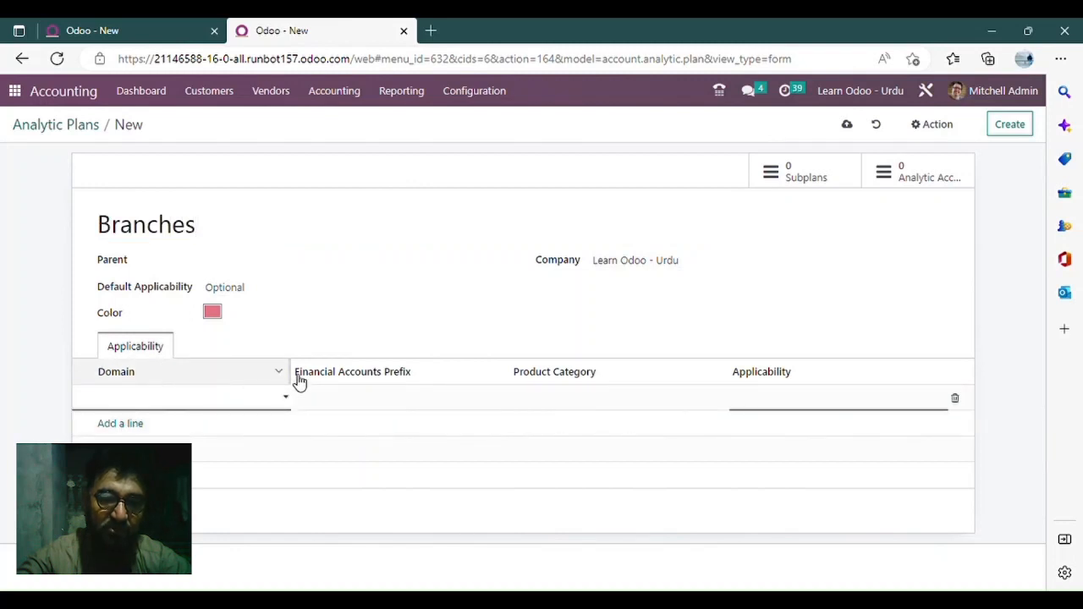
click(551, 328)
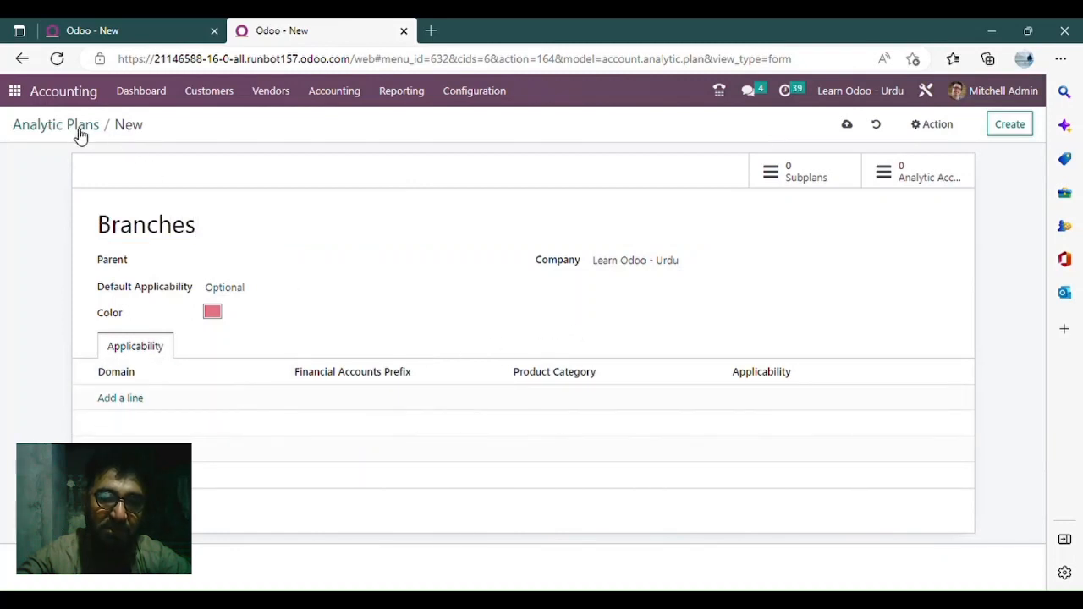
click(847, 125)
Step: Return to the Lahore Branch account, assign it the Branches plan, and save it by opening another new account form
click(118, 31)
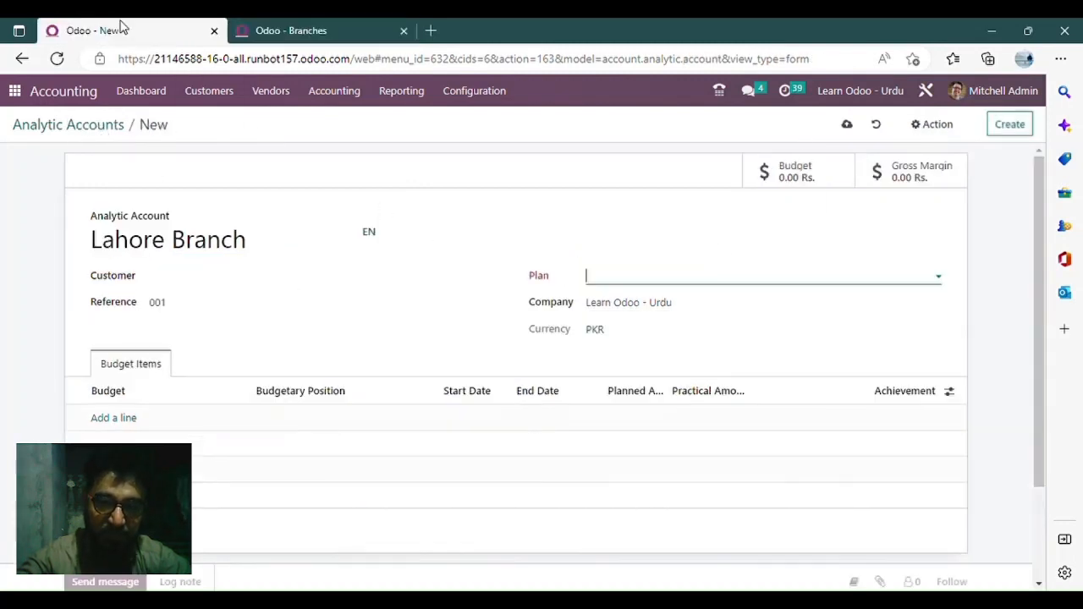
click(681, 280)
click(665, 302)
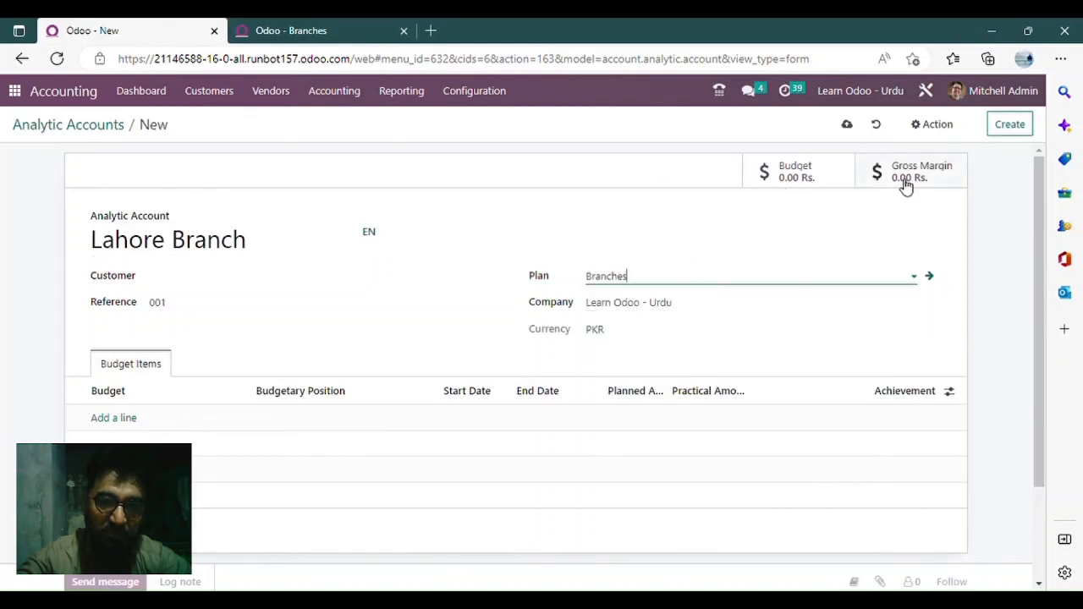
click(1009, 133)
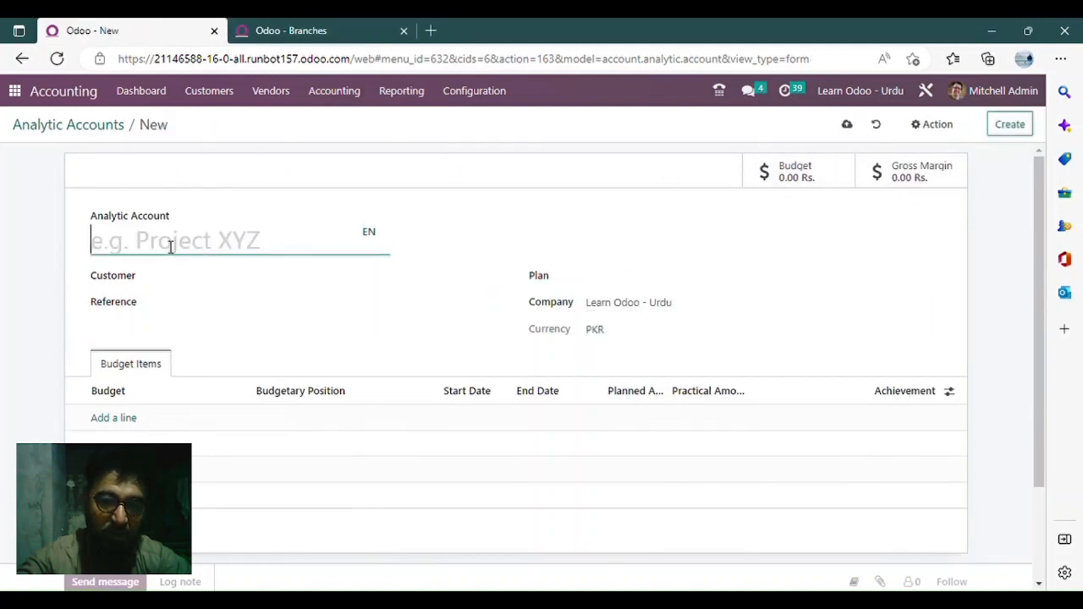
Step: Create the Karachi Branch analytic account with plan Branches and reference 002, save it, and return to the accounts list
text(Karachi Branch)
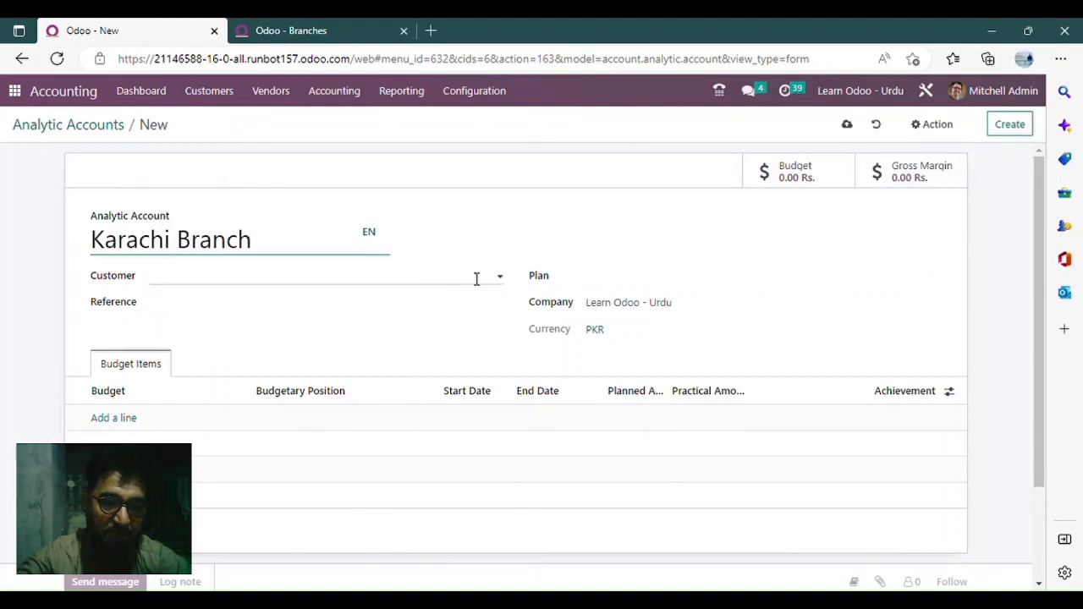
click(648, 279)
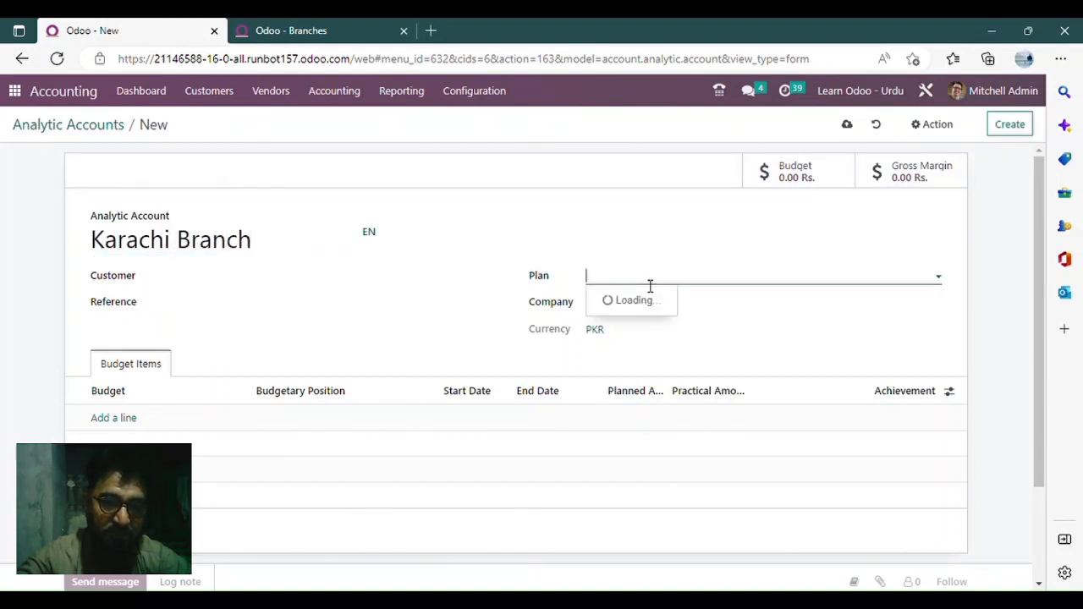
click(664, 301)
click(321, 312)
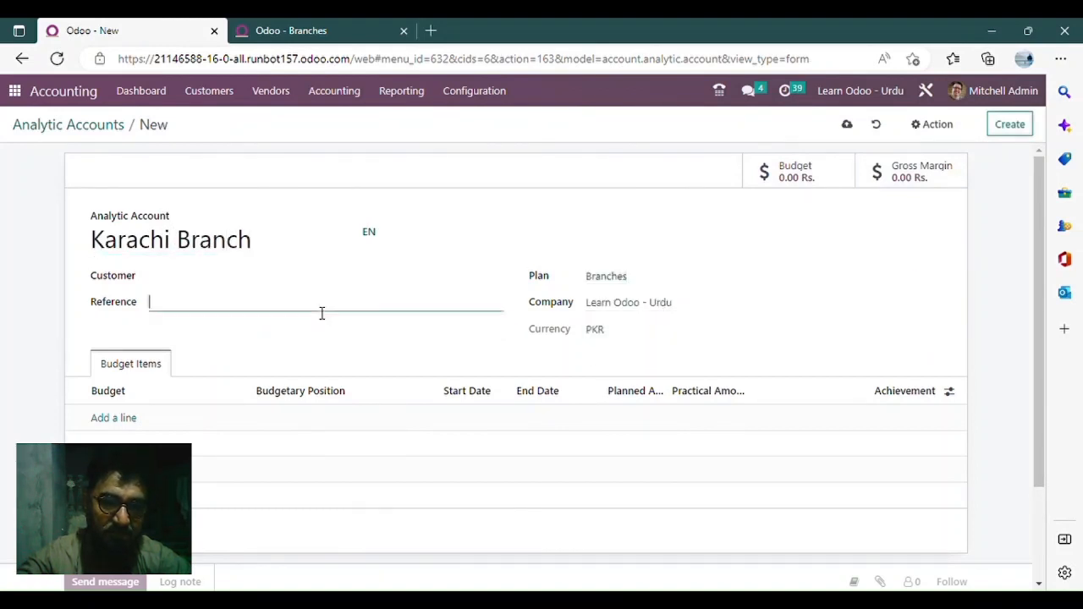
click(849, 125)
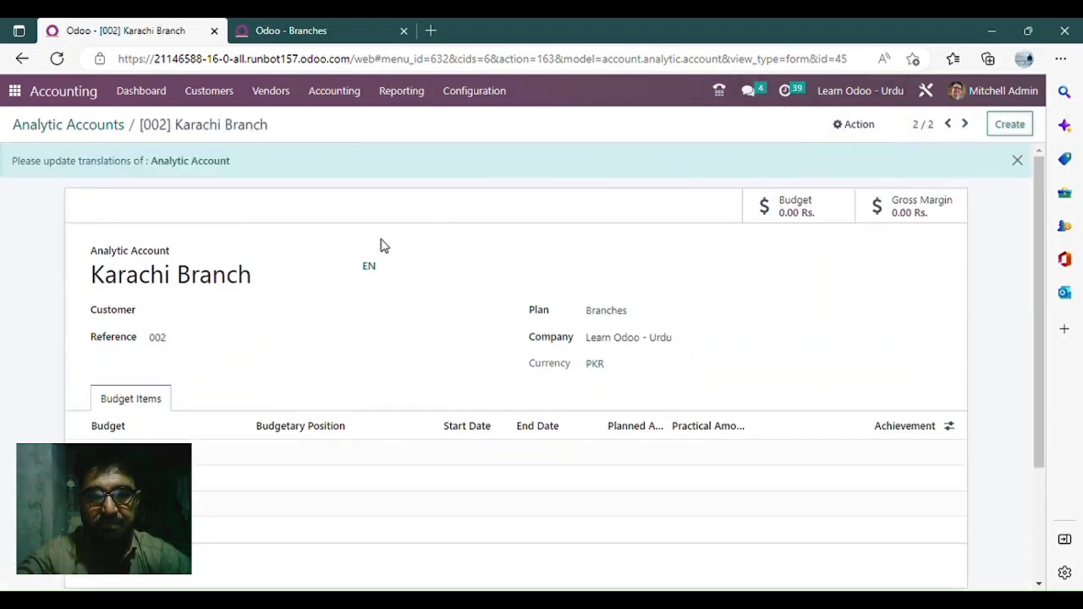
click(109, 127)
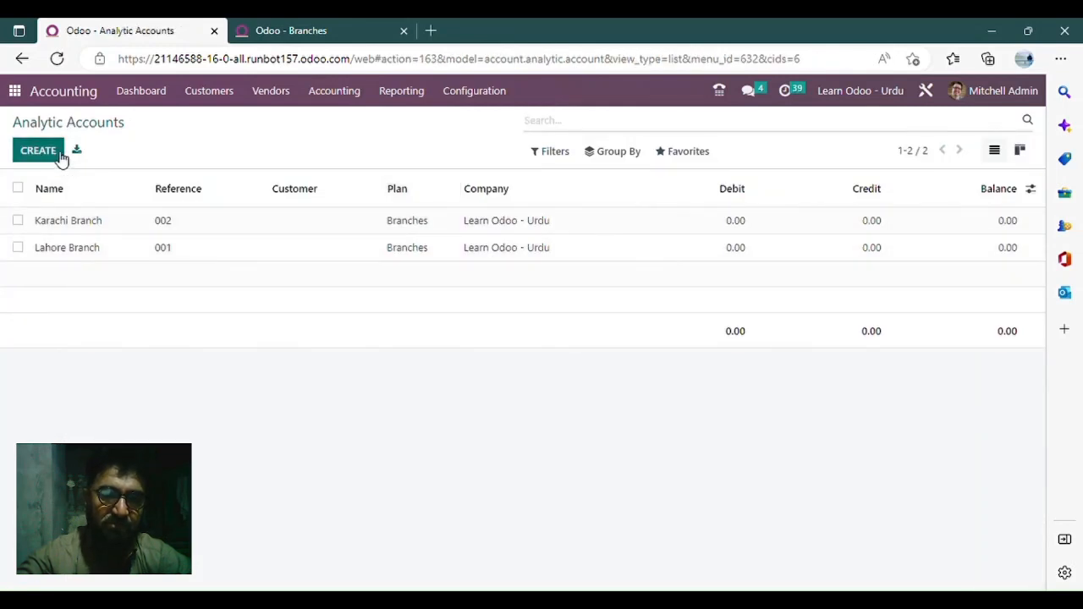
Step: In the browser tab with the Branches plan, create and save another analytic plan named Departments
click(372, 32)
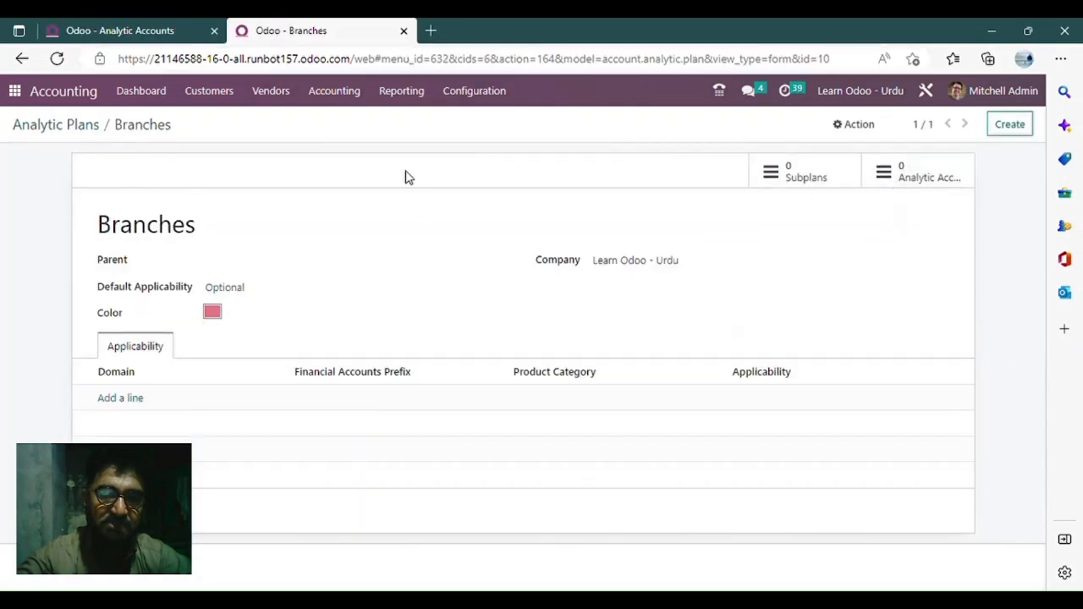
click(1021, 131)
text(Departments)
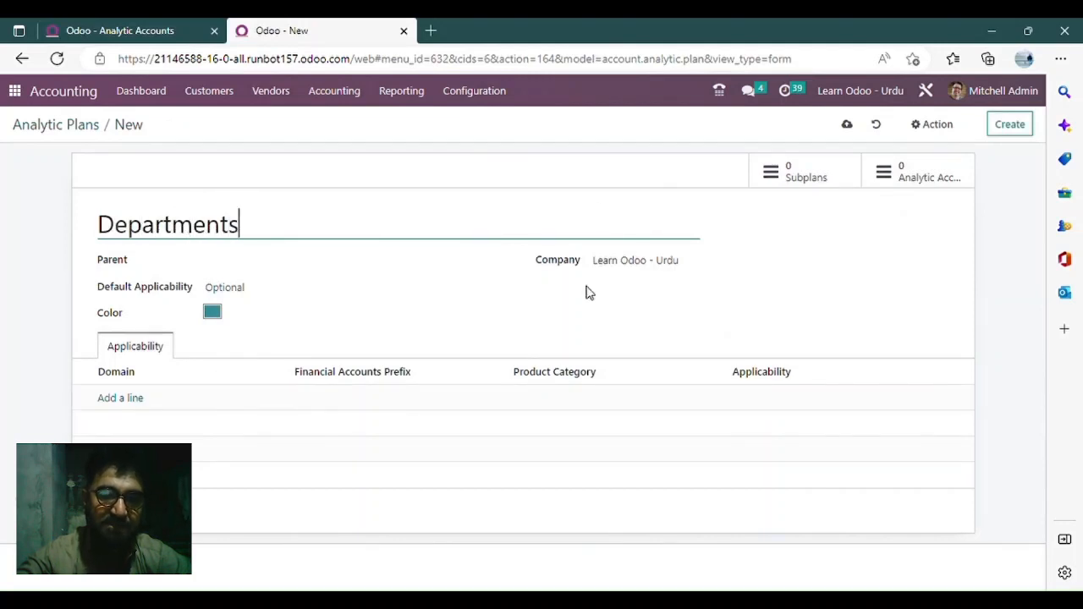
click(847, 124)
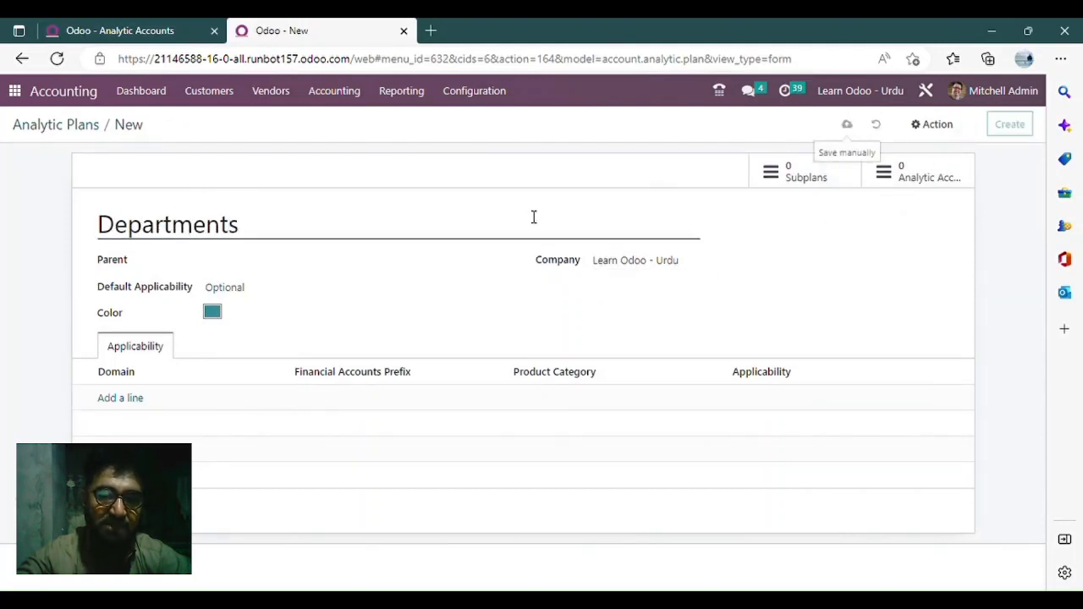
Step: Create the Finance analytic account with plan Departments and reference 003, saving it by opening another new account form
click(127, 31)
click(38, 149)
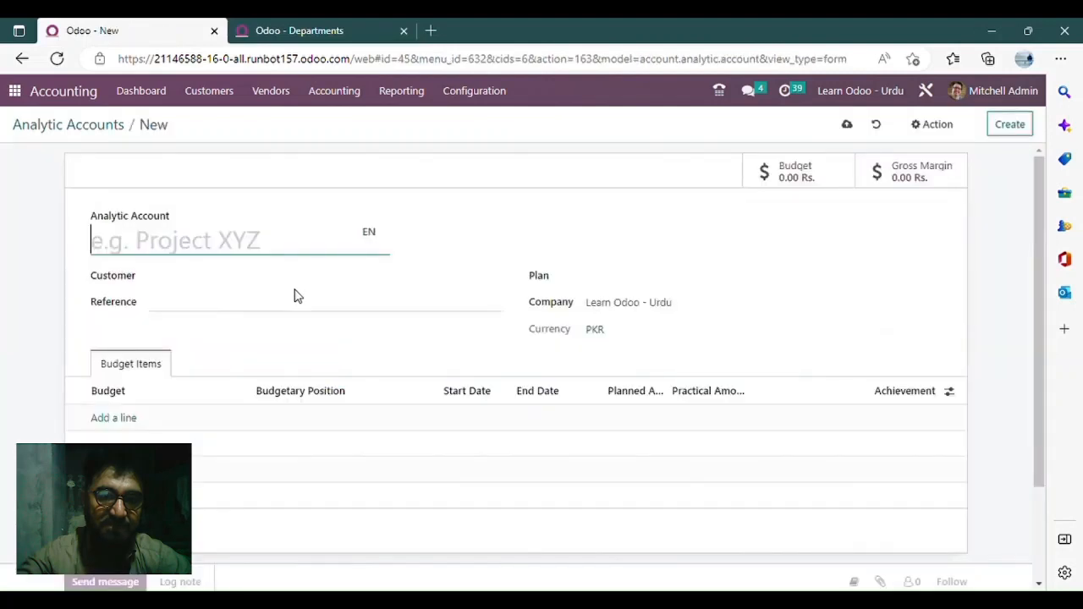
text(Finance)
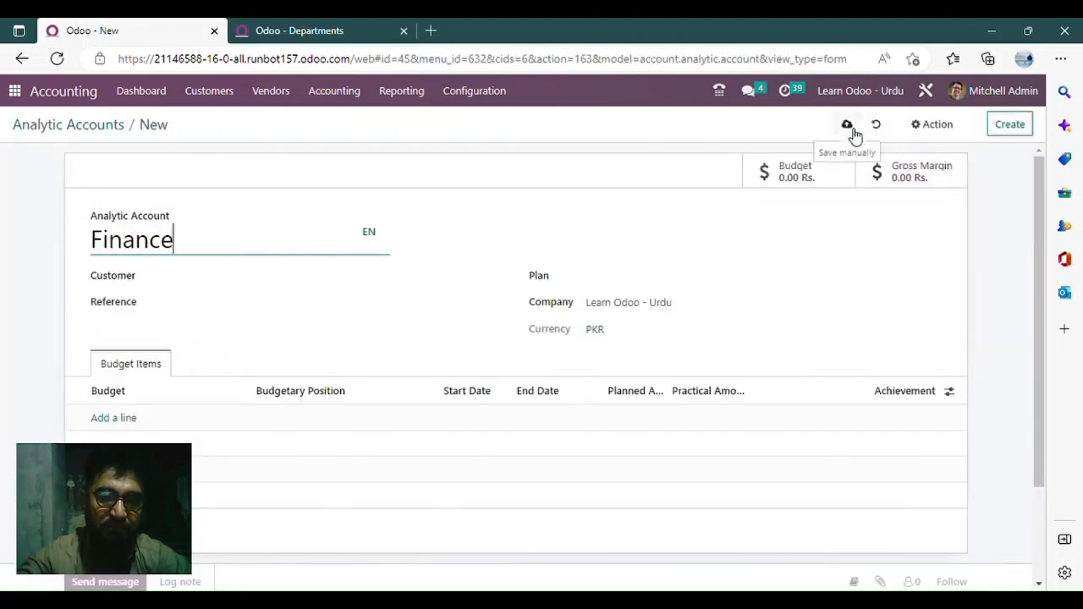
click(1005, 127)
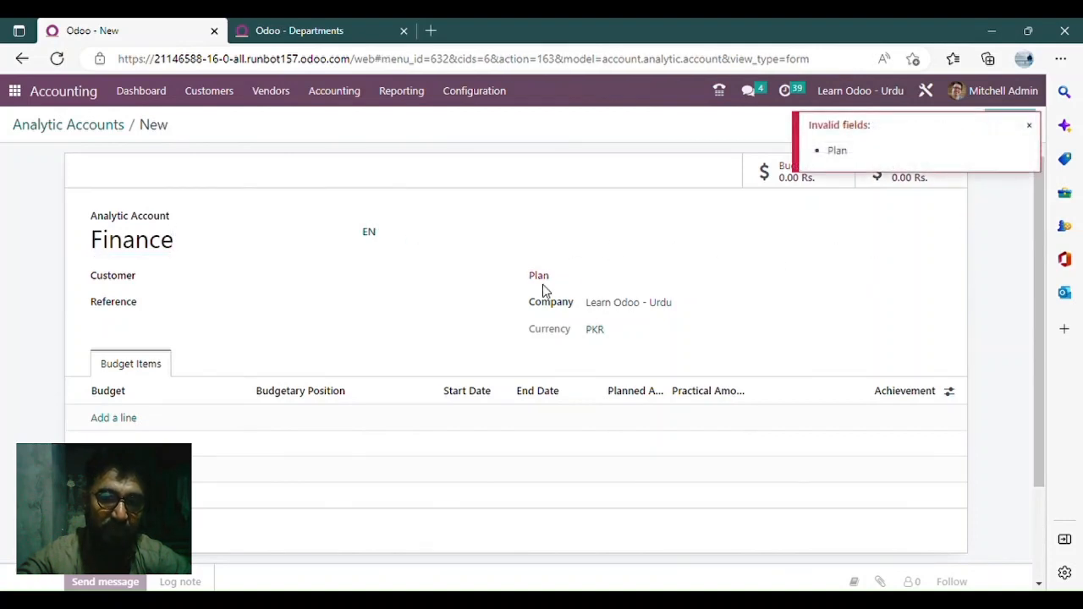
click(626, 279)
click(655, 341)
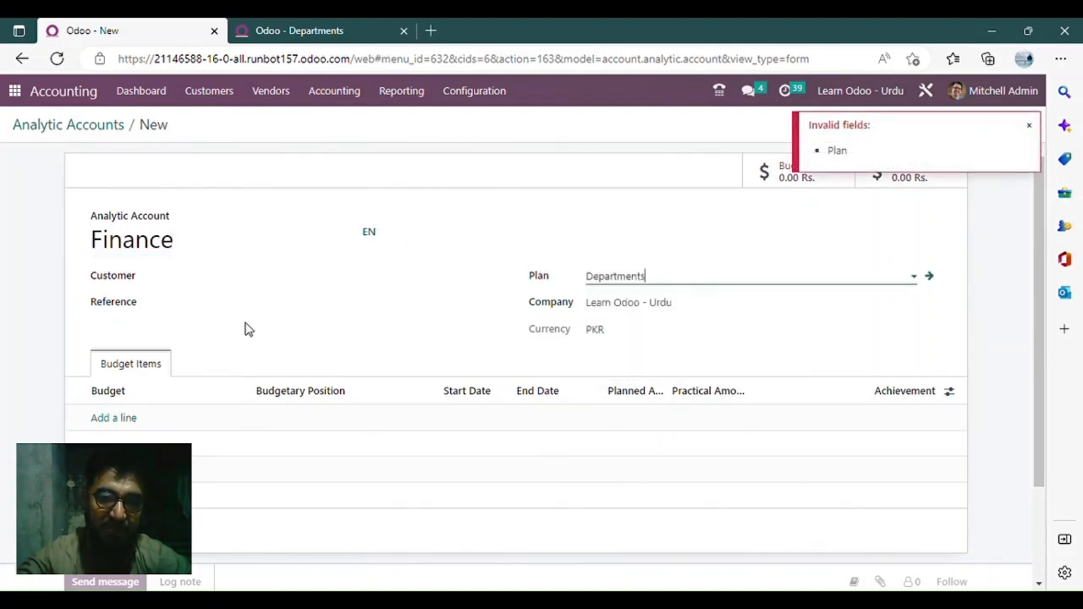
click(249, 308)
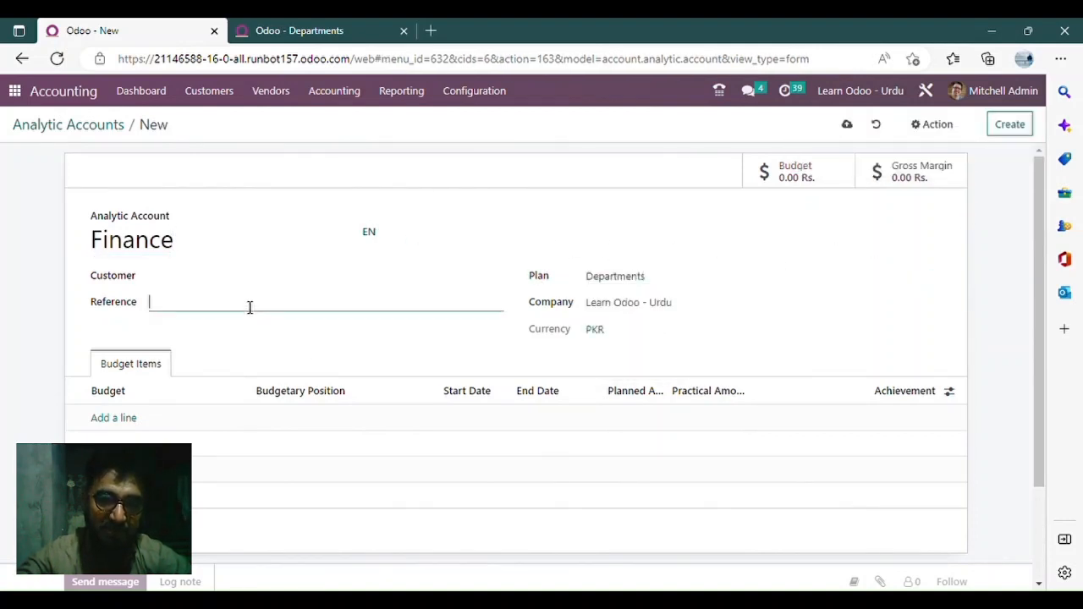
click(1008, 128)
Step: Create the HR analytic account with reference 004 and plan Departments, saving it by returning to the accounts list
text(HR)
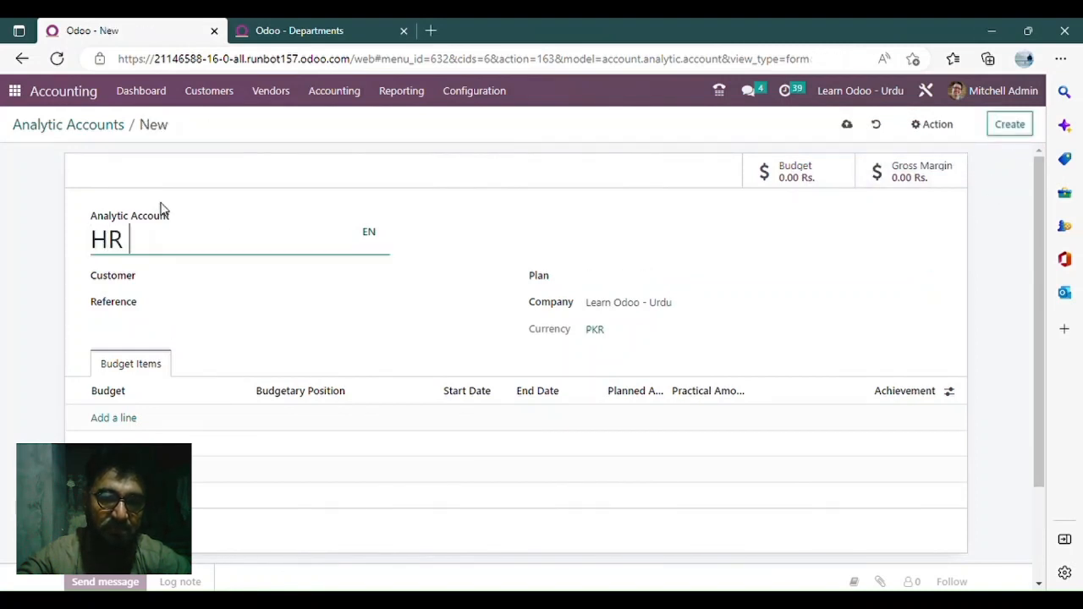
click(251, 302)
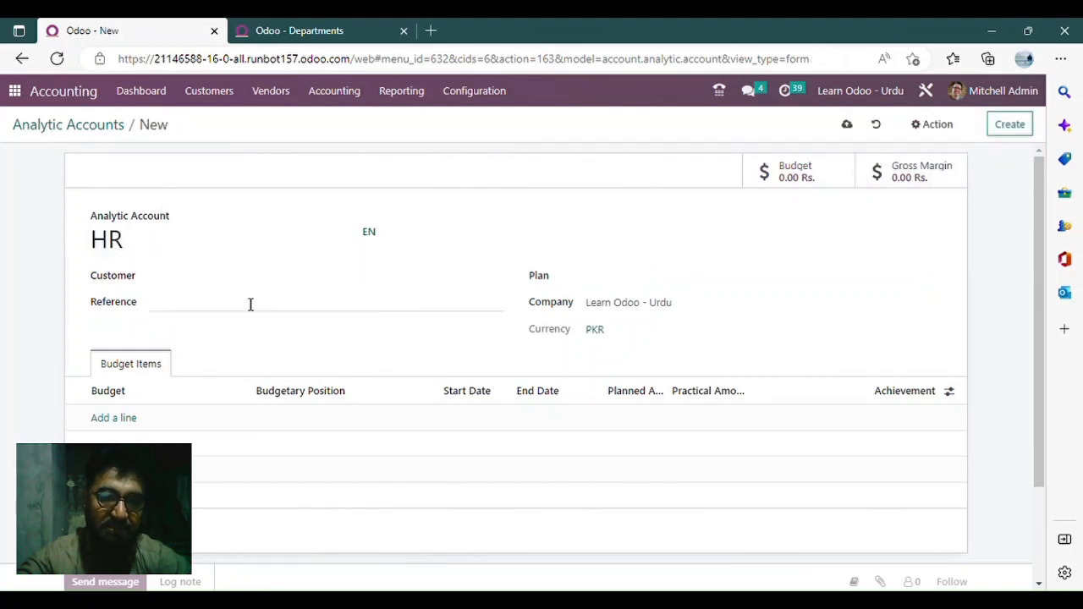
click(252, 306)
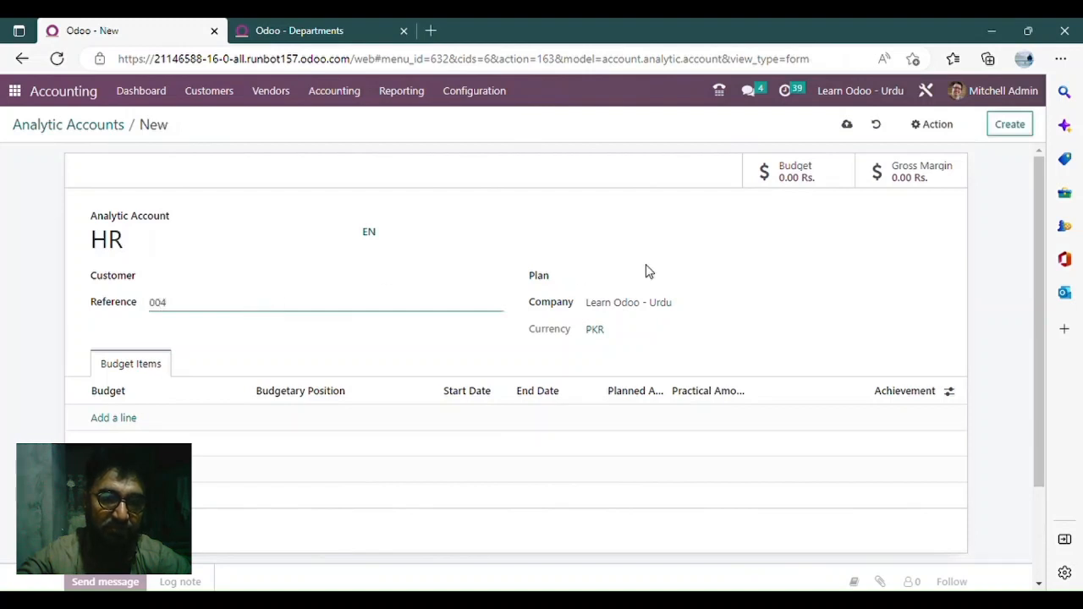
click(674, 281)
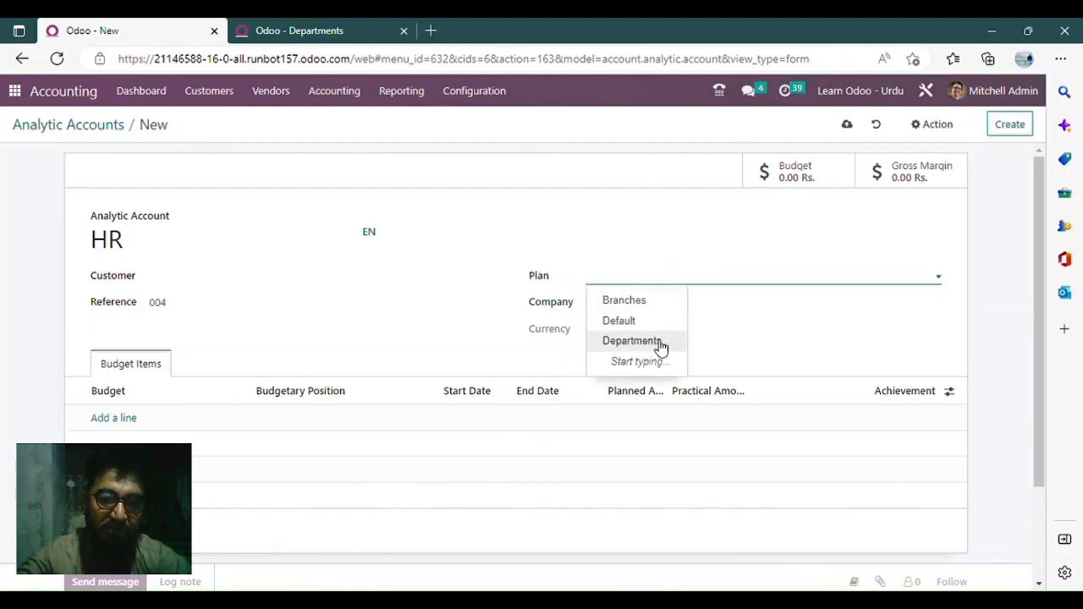
click(660, 342)
click(117, 127)
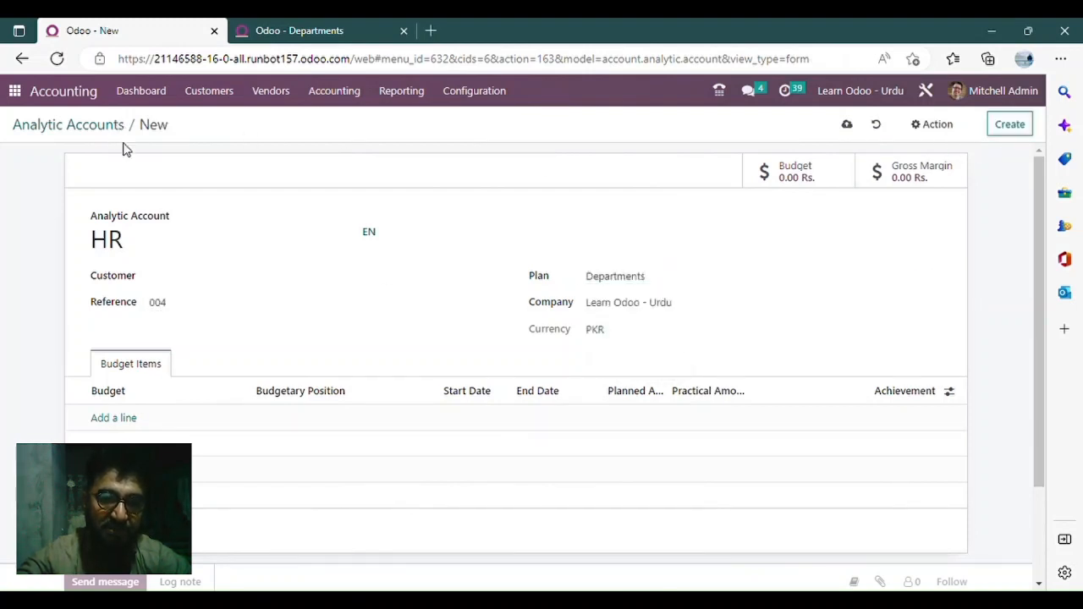
Step: Group the analytic accounts by Plan and expand the Branches and Departments groups
click(621, 152)
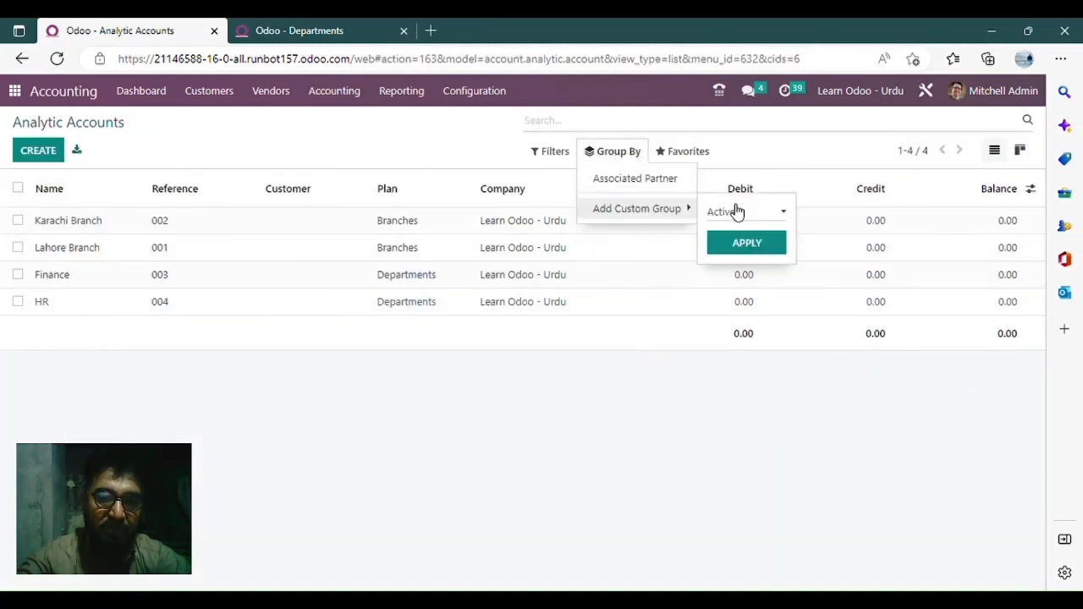
click(753, 378)
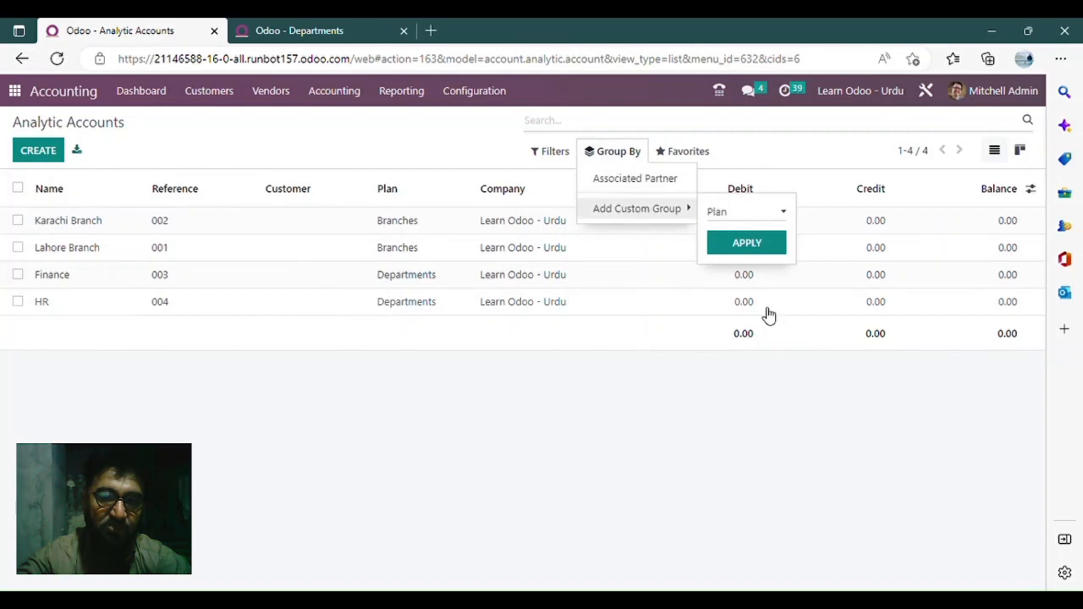
click(762, 247)
click(479, 387)
click(82, 223)
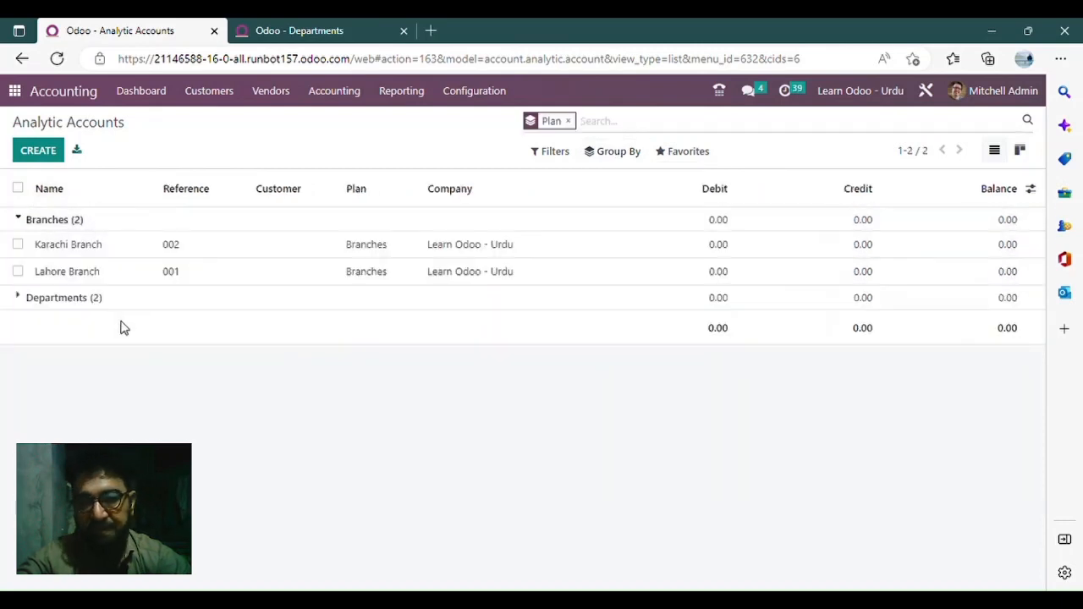
click(100, 298)
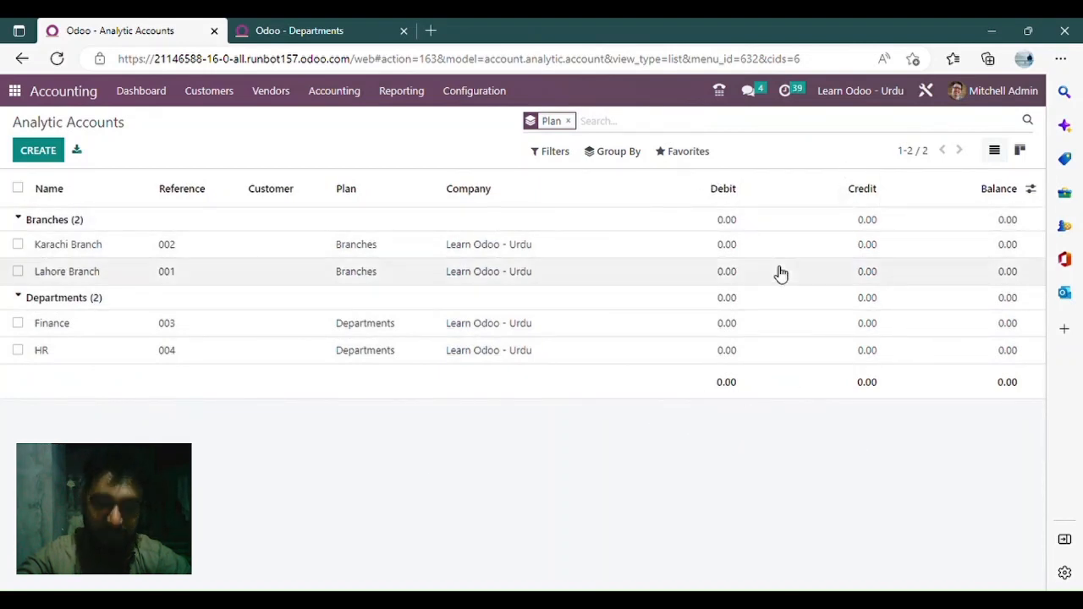
Step: In the browser tab with the analytic plans, make the Branches plan Mandatory for the Invoice and Vendor Bill domains and save it
click(305, 27)
click(949, 125)
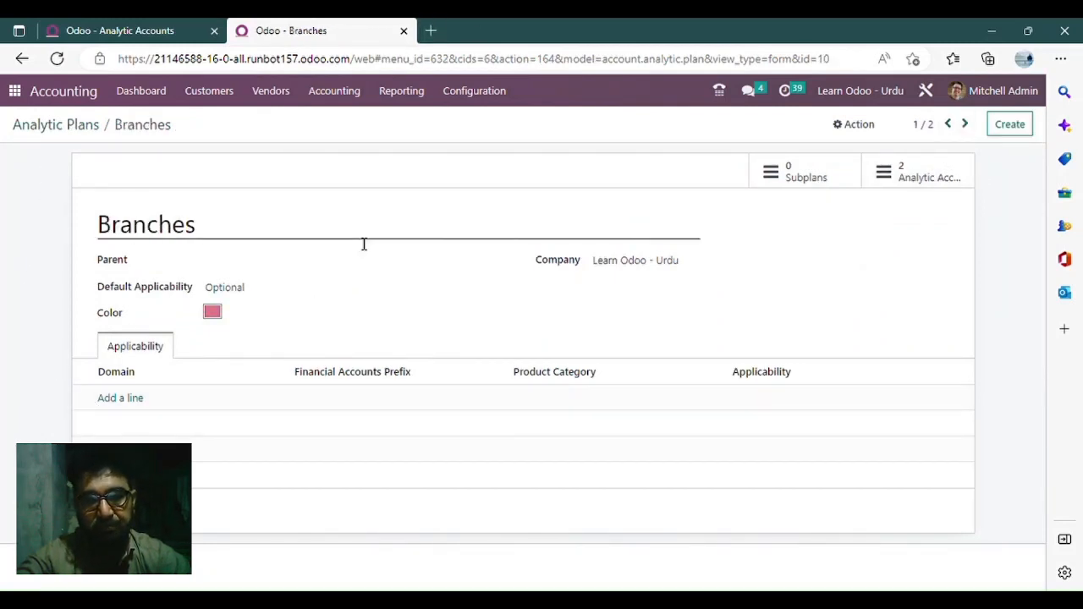
click(126, 400)
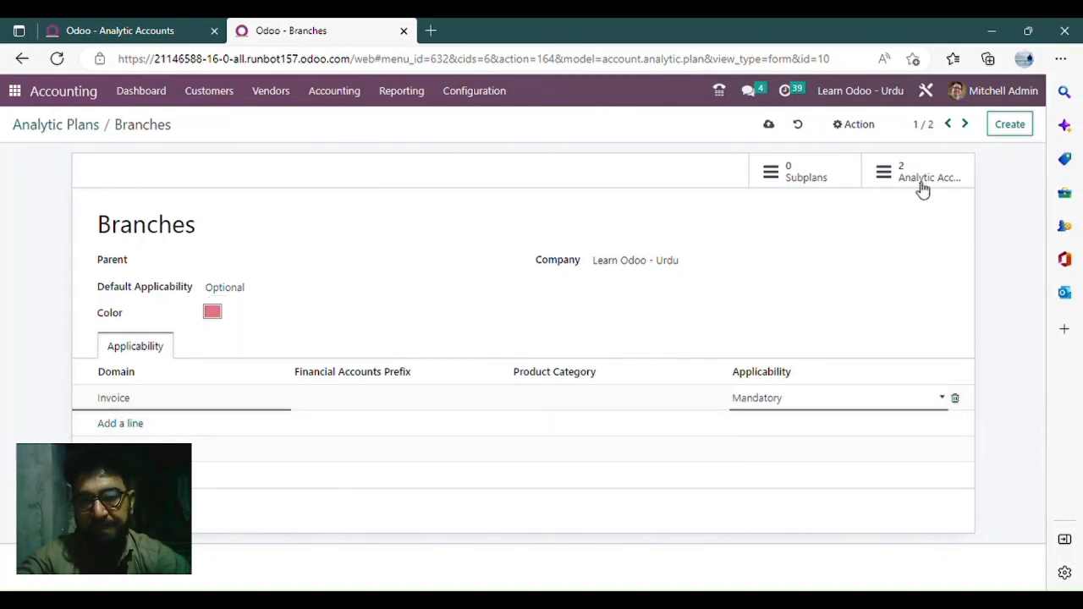
click(115, 428)
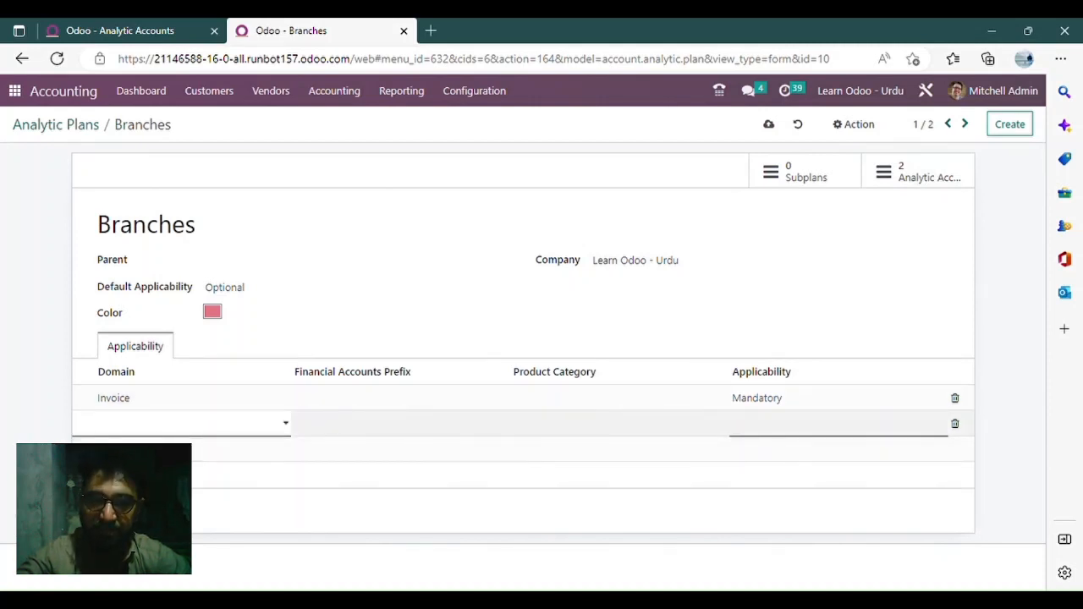
click(131, 474)
click(766, 430)
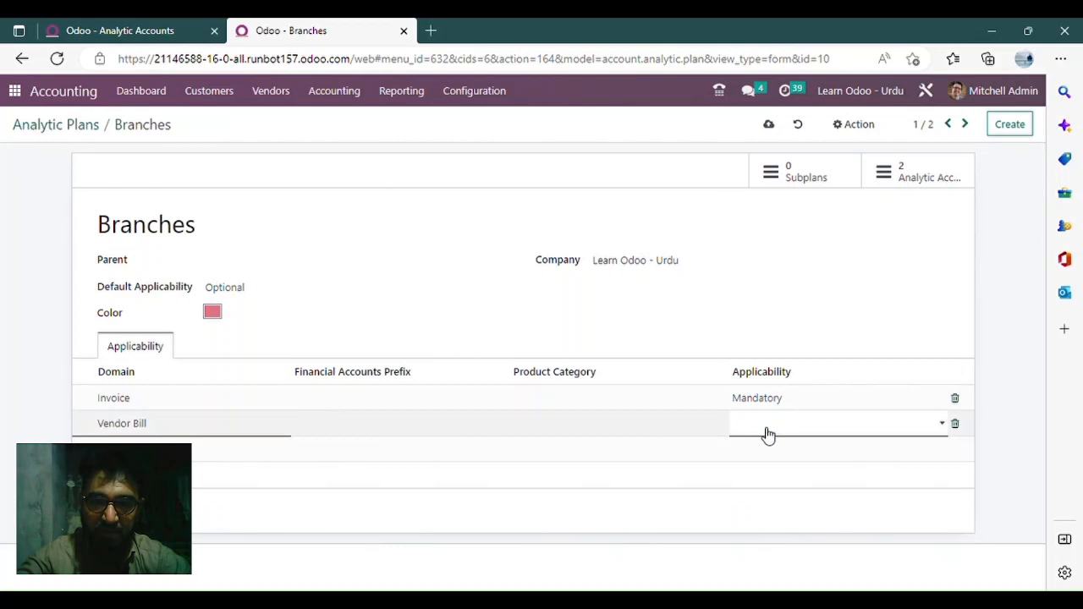
click(809, 460)
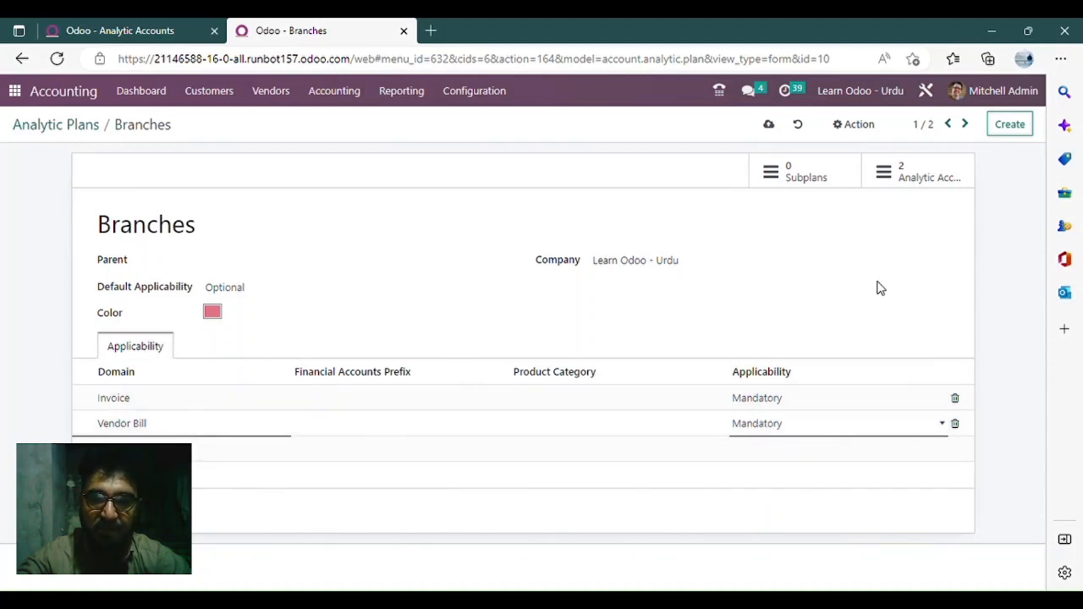
click(768, 124)
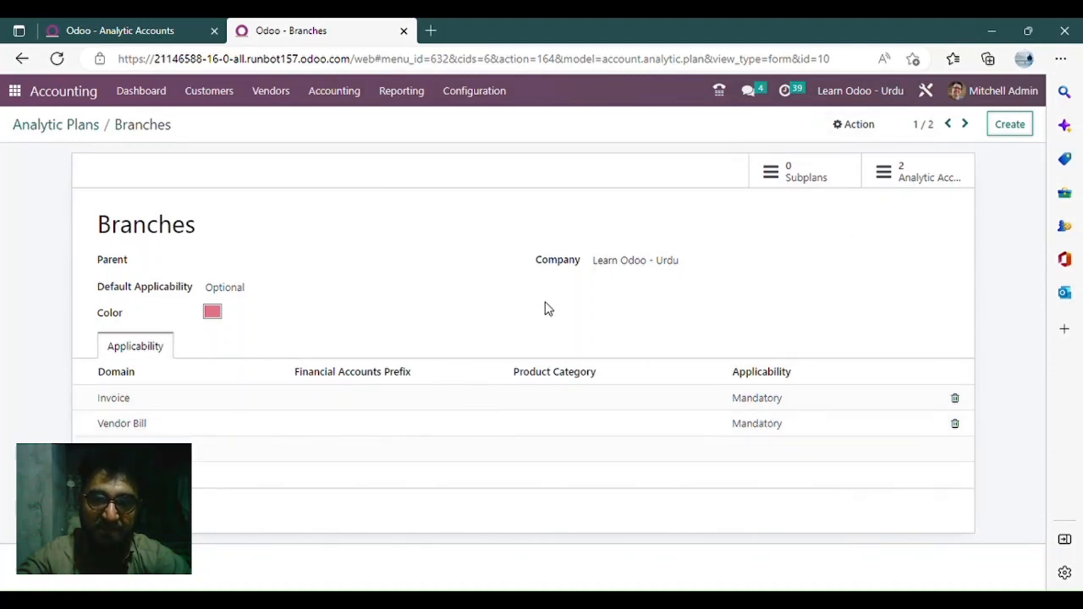
Step: In the analytic accounts browser tab, start a new customer invoice for Deco Addict with invoice date 11/18/2022
click(138, 31)
click(315, 28)
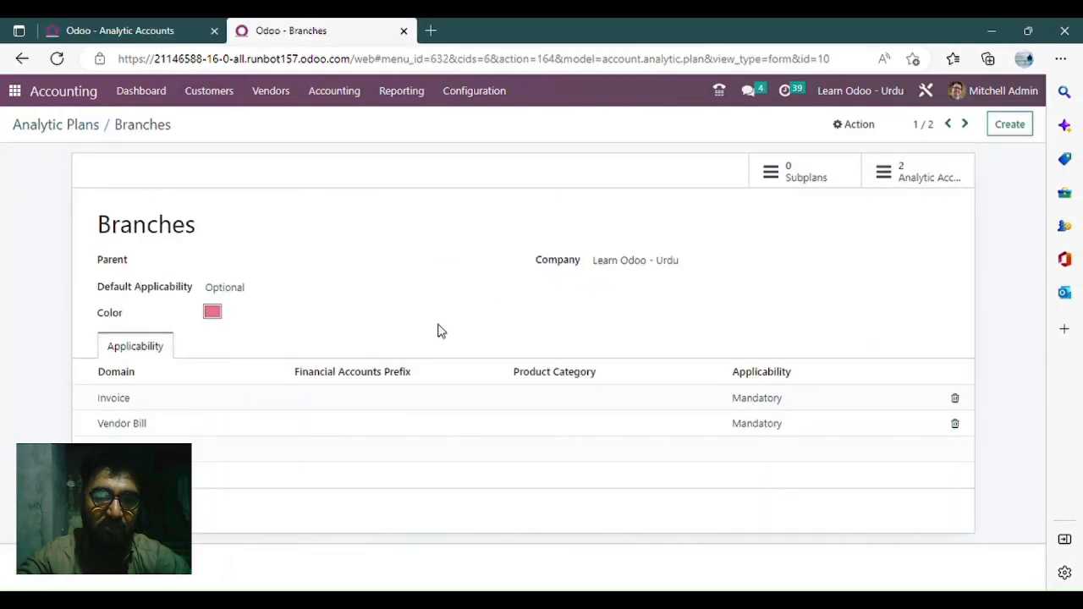
click(172, 25)
click(225, 92)
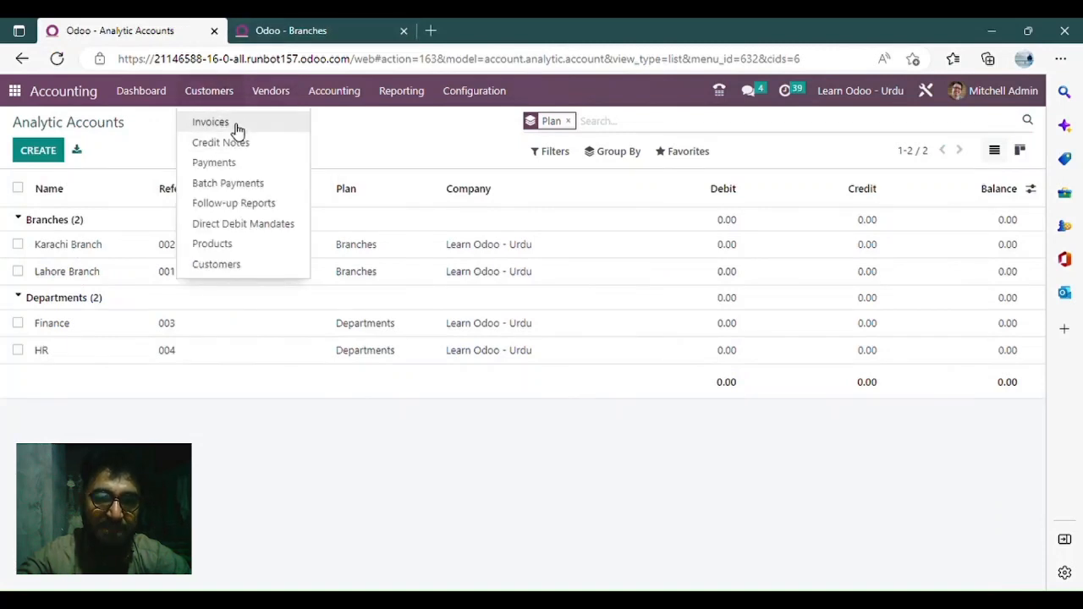
click(211, 122)
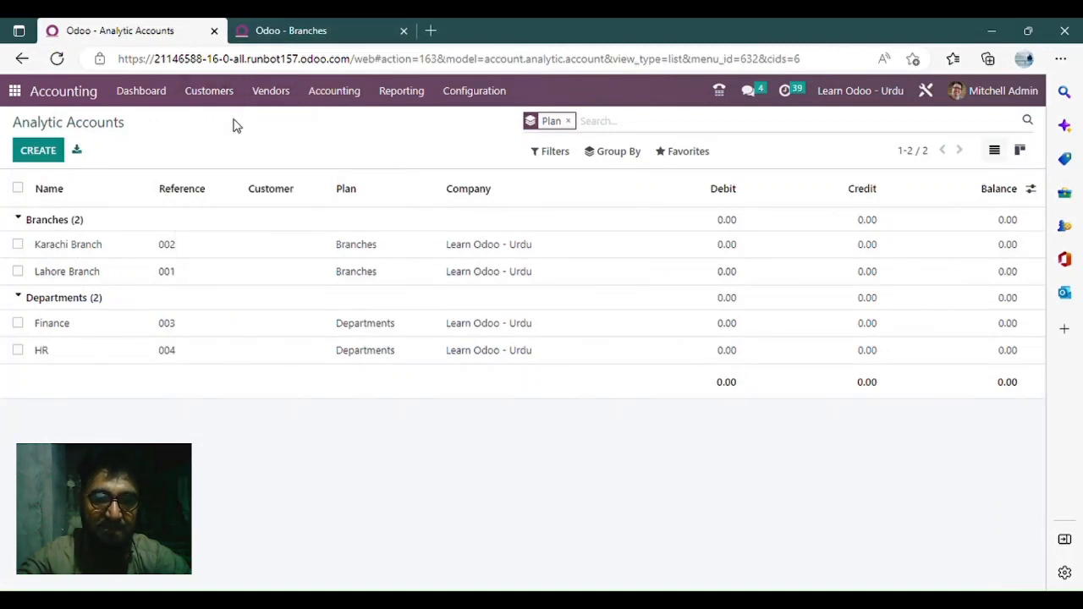
click(53, 158)
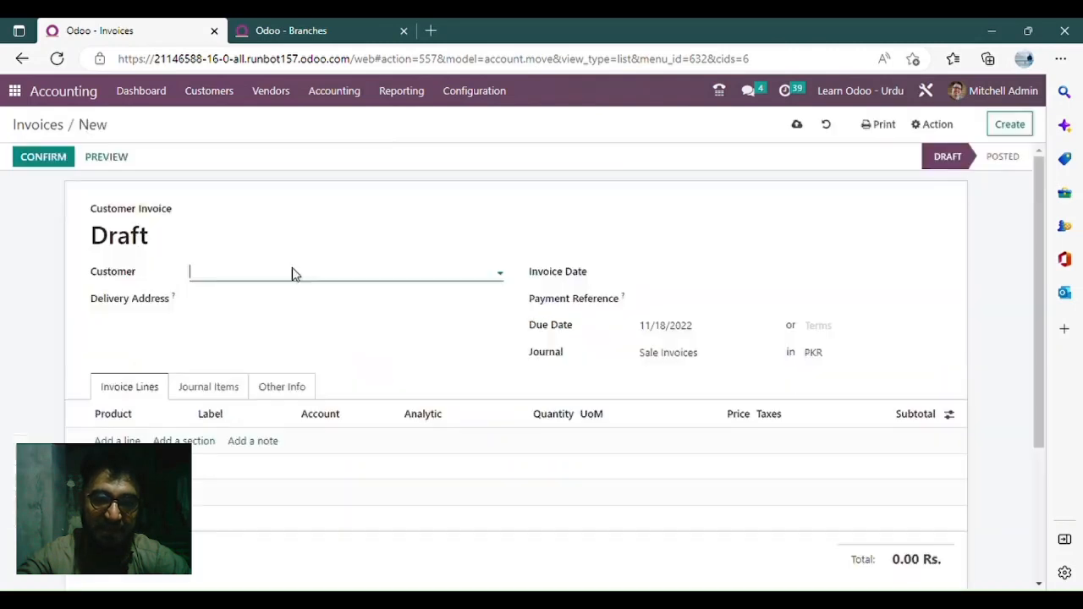
click(280, 278)
click(319, 318)
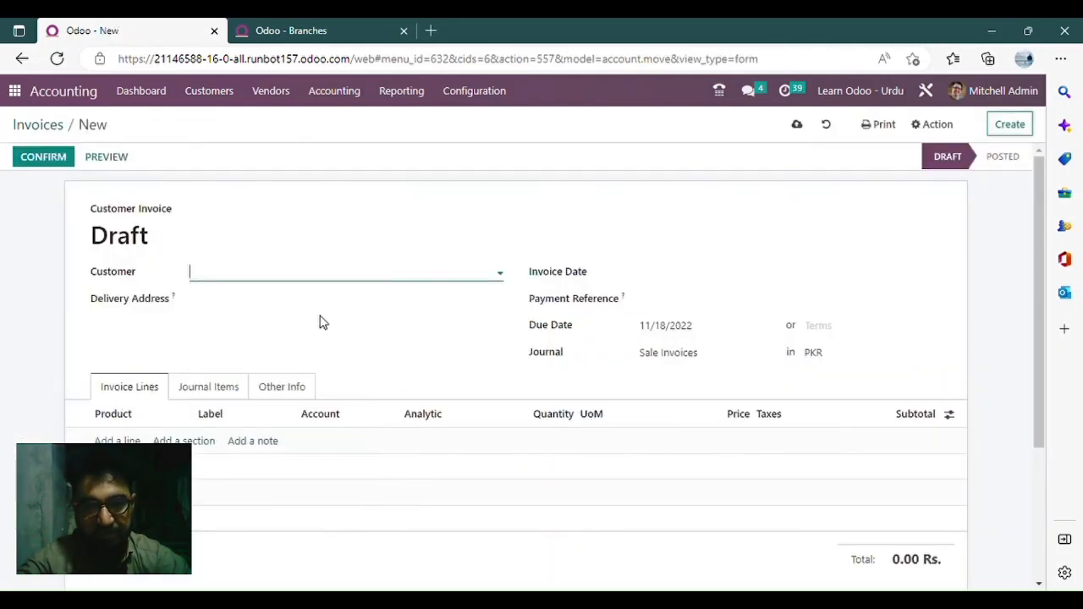
click(737, 271)
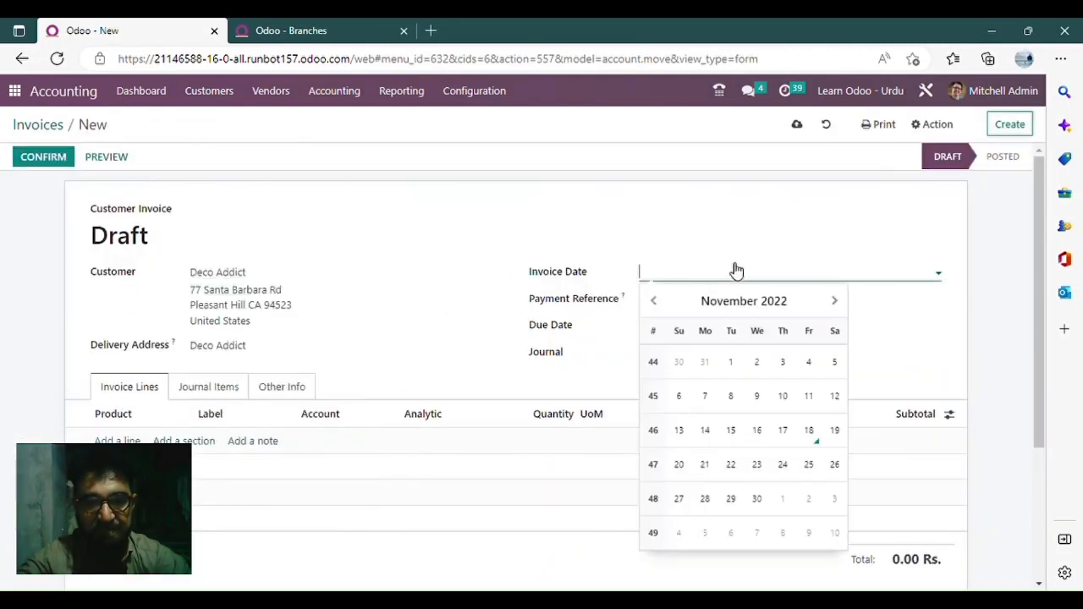
click(809, 436)
click(372, 353)
Step: Add an invoice line for the product [DESK0005] Customizable Desk (Custom, White)
scroll(411, 367, down, 1)
scroll(440, 274, down, 1)
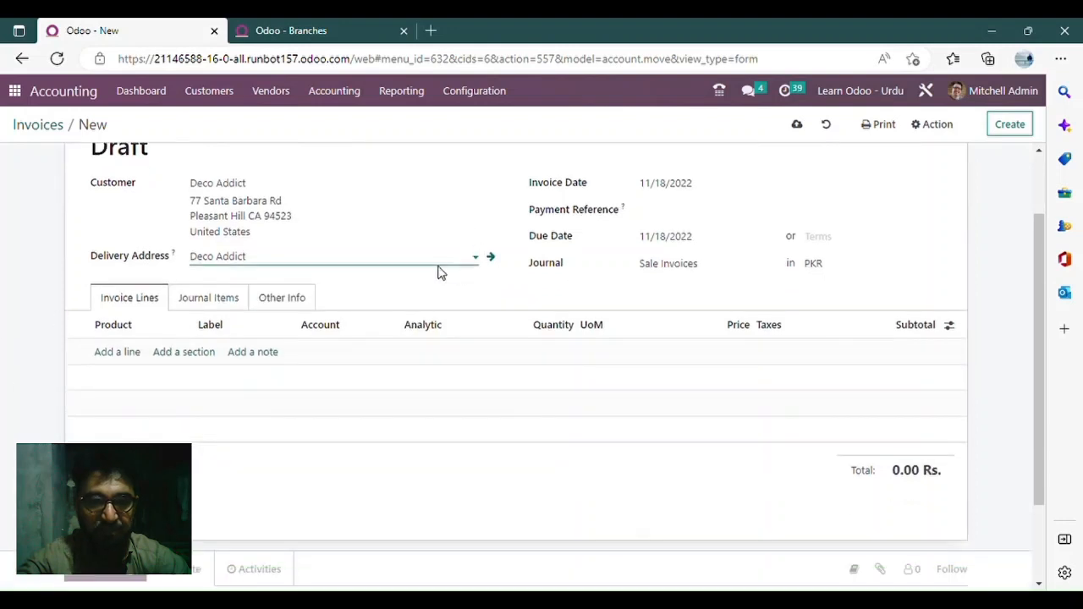
click(107, 352)
click(182, 354)
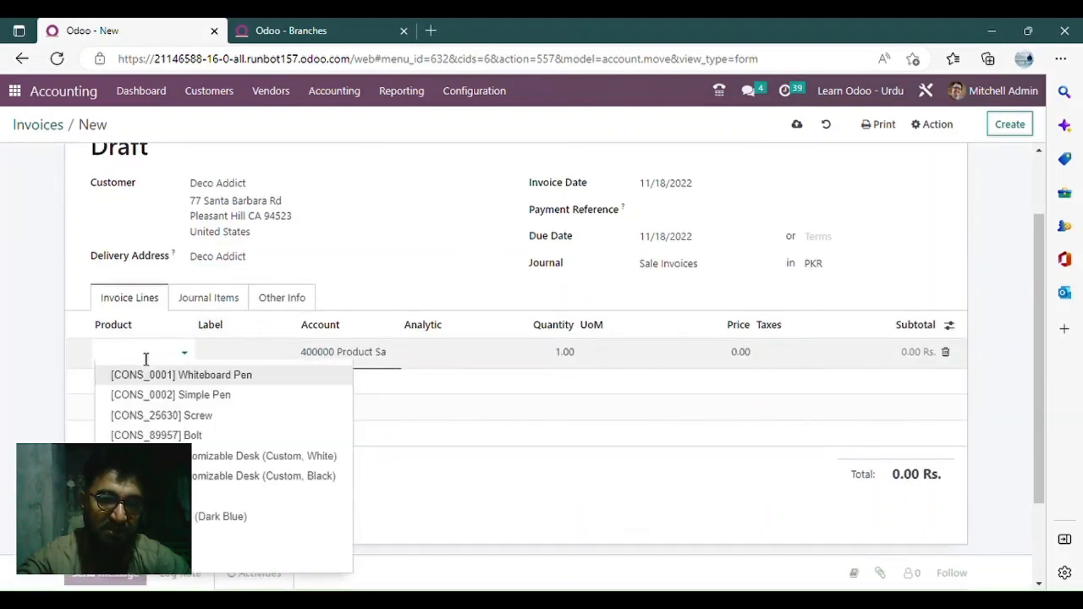
click(237, 455)
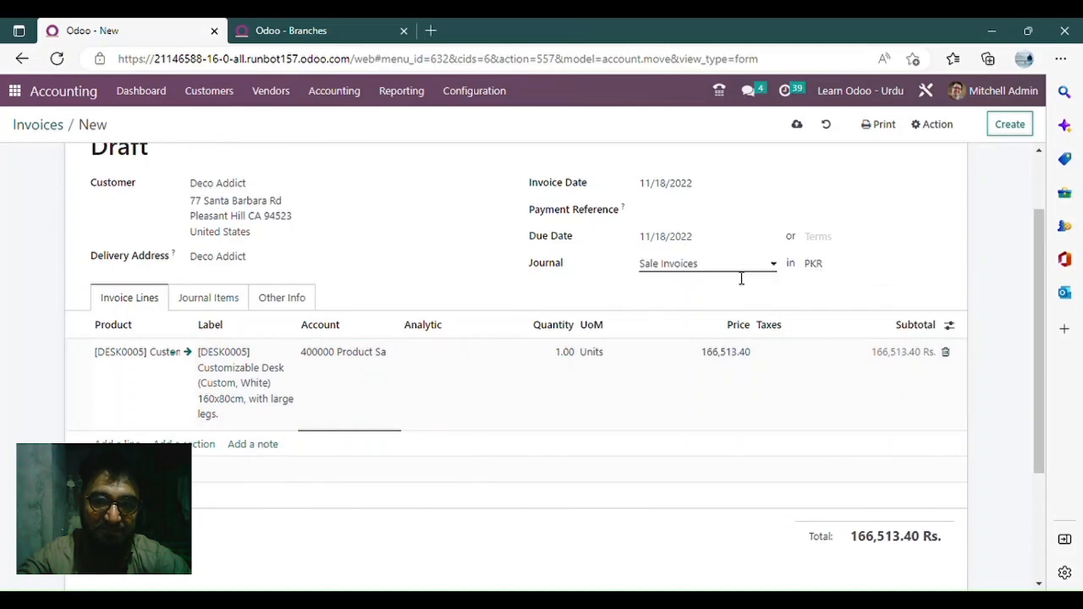
click(471, 289)
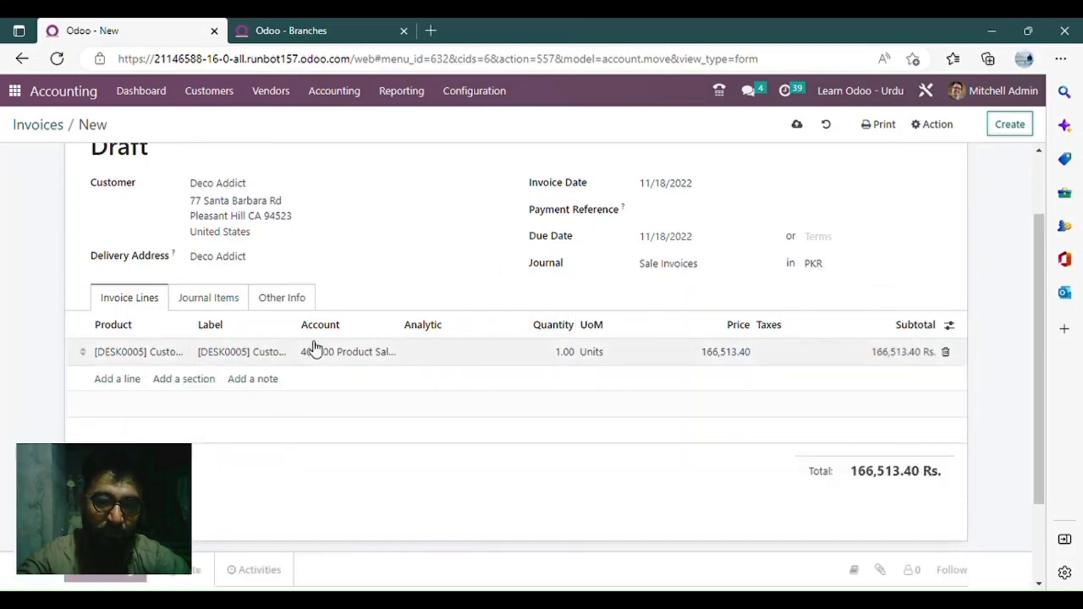
Step: Try to confirm the draft invoice without an analytic distribution on its line, read the validation message and dismiss it
scroll(164, 265, up, 2)
click(39, 158)
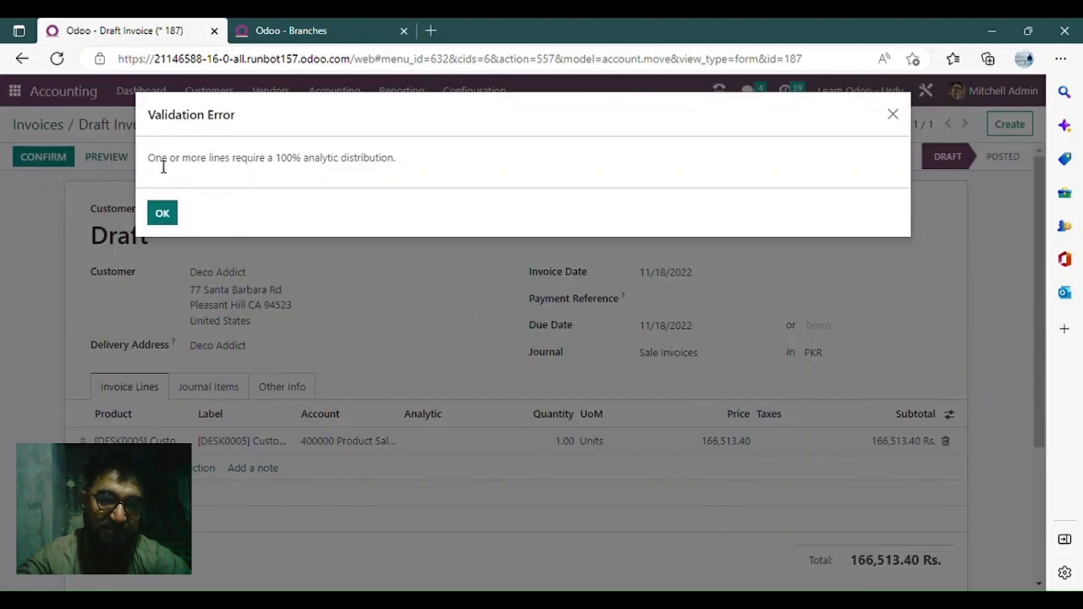
drag(169, 114, 282, 126)
click(174, 168)
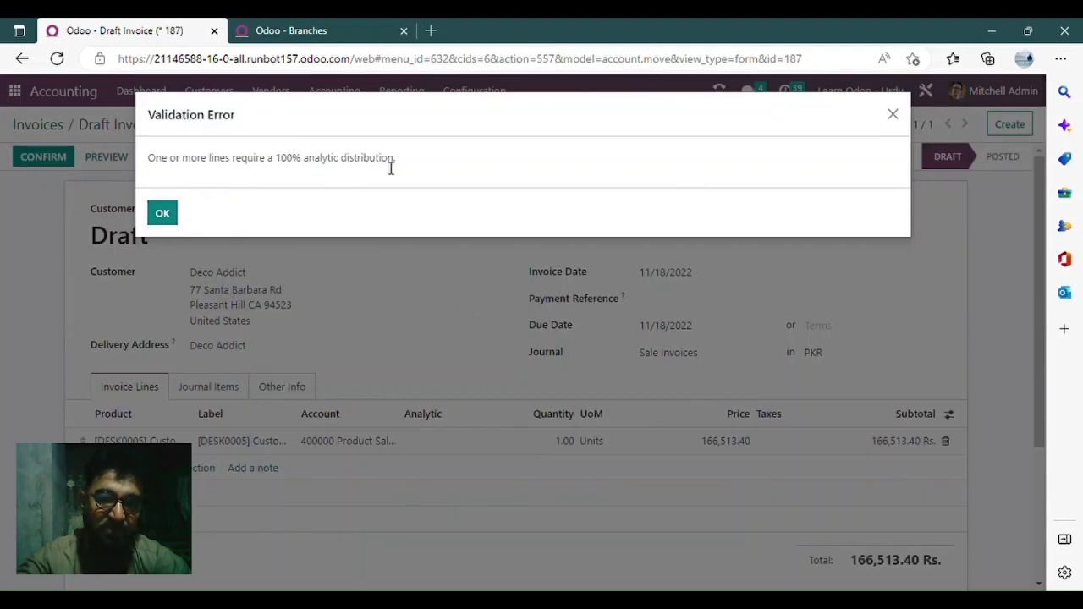
drag(398, 168, 189, 165)
click(417, 158)
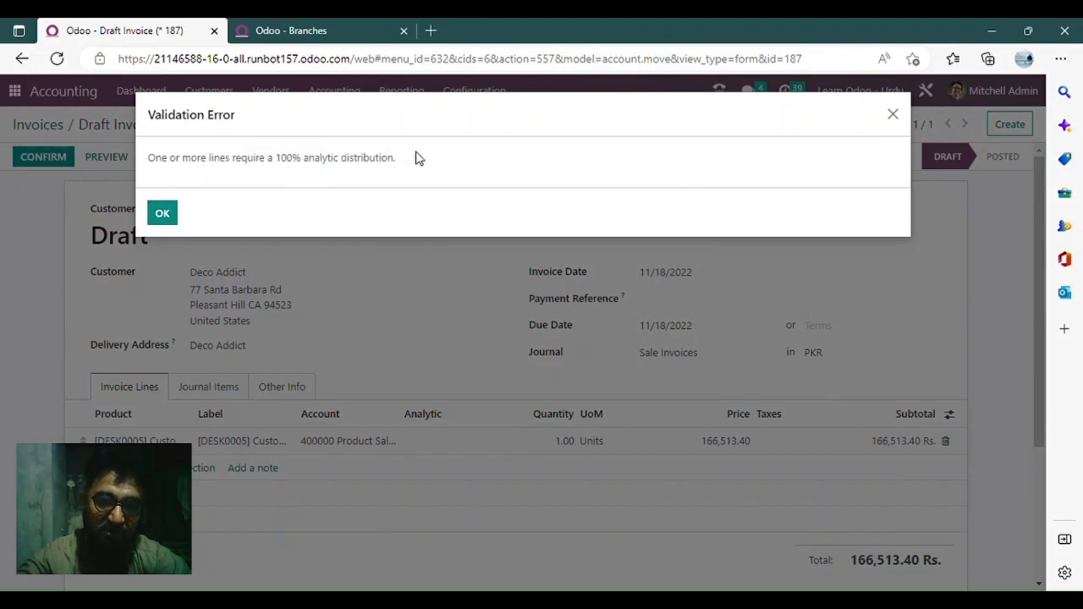
click(168, 220)
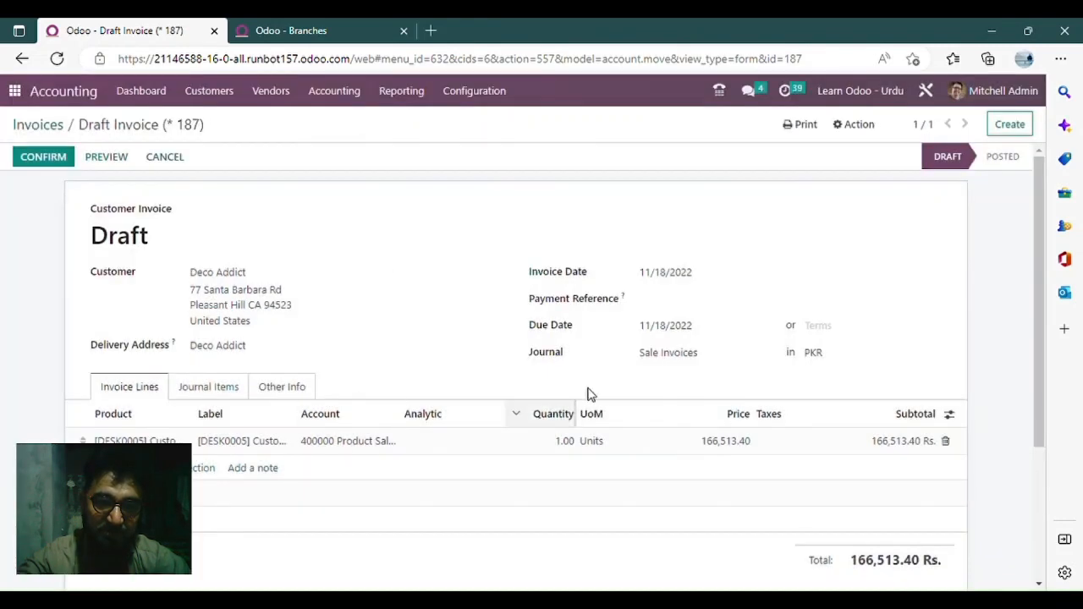
scroll(1038, 269, down, 1)
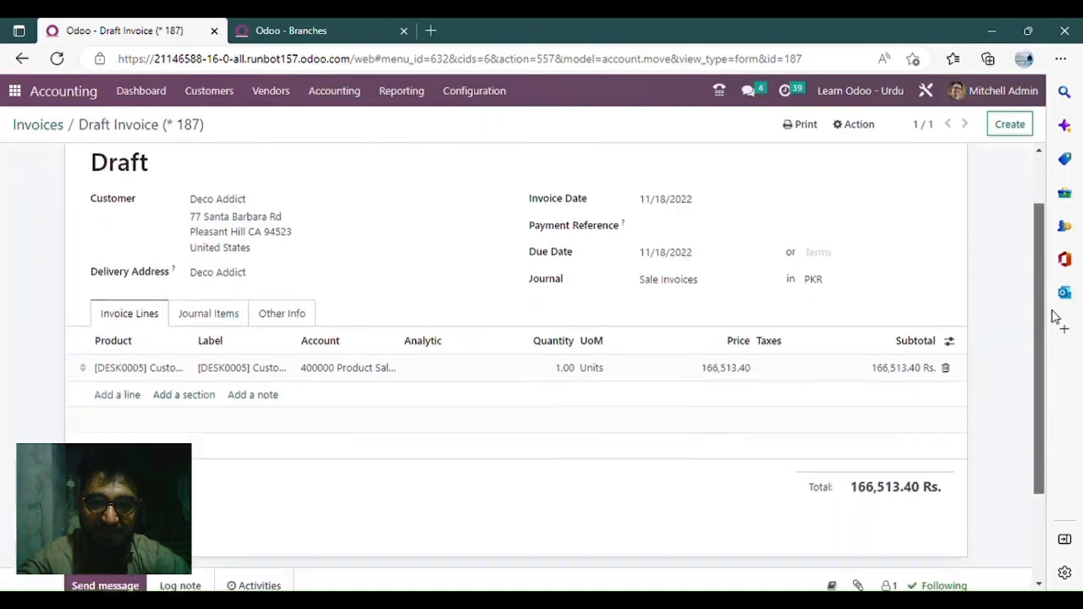
Step: Assign Lahore Branch at 100% as the desk line's analytic distribution and confirm the customer invoice
click(441, 367)
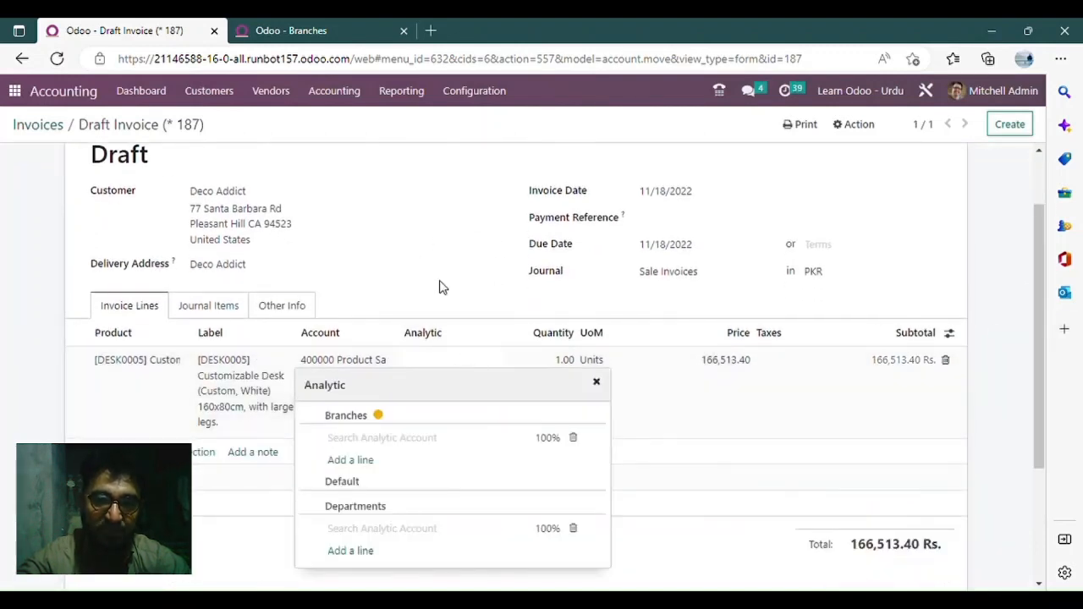
click(462, 310)
click(449, 369)
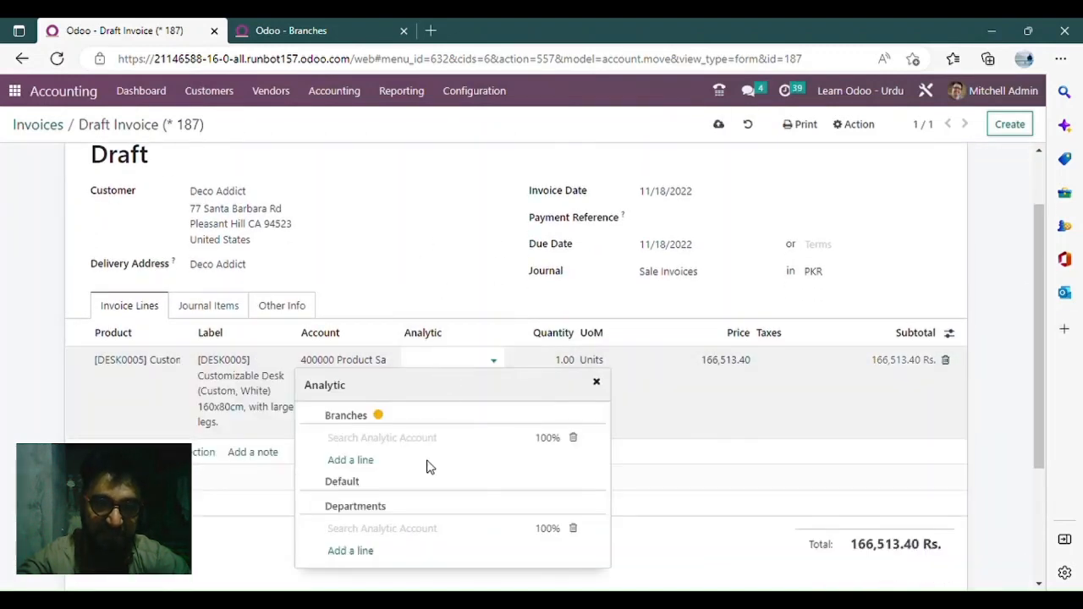
click(391, 440)
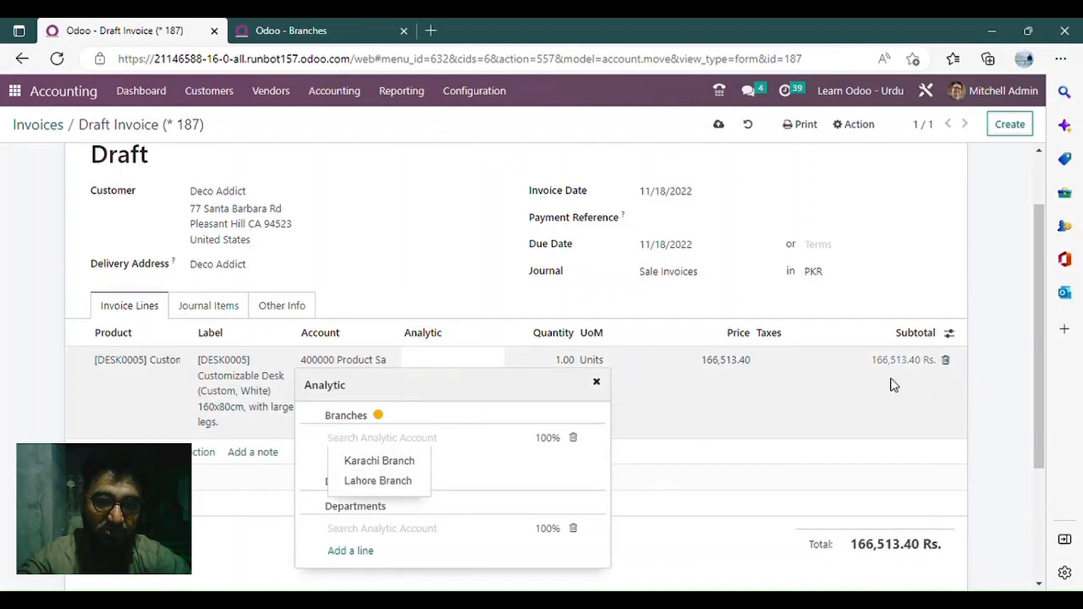
click(387, 485)
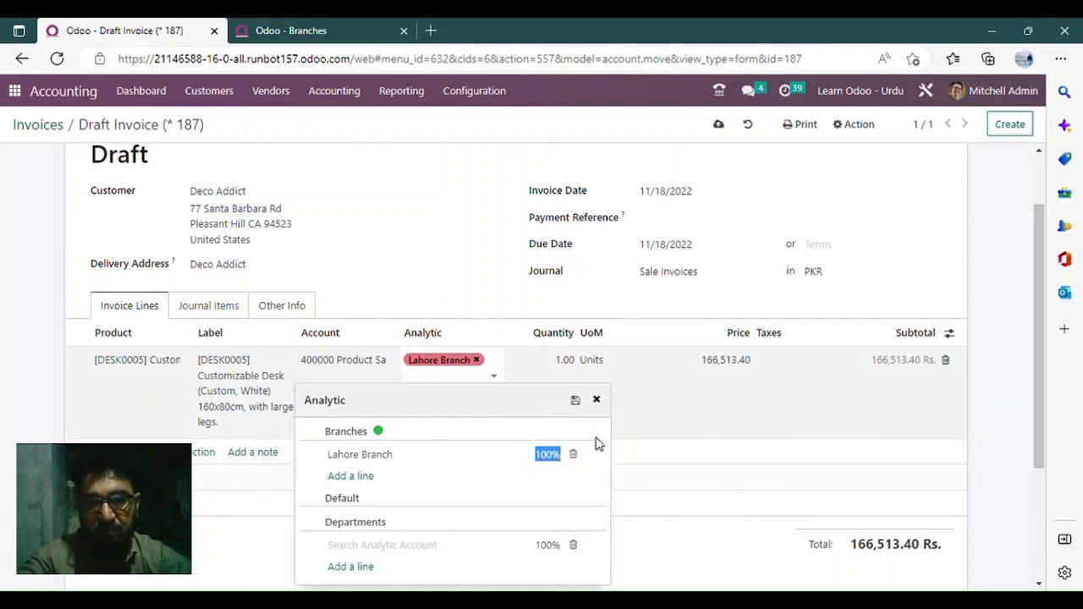
click(446, 305)
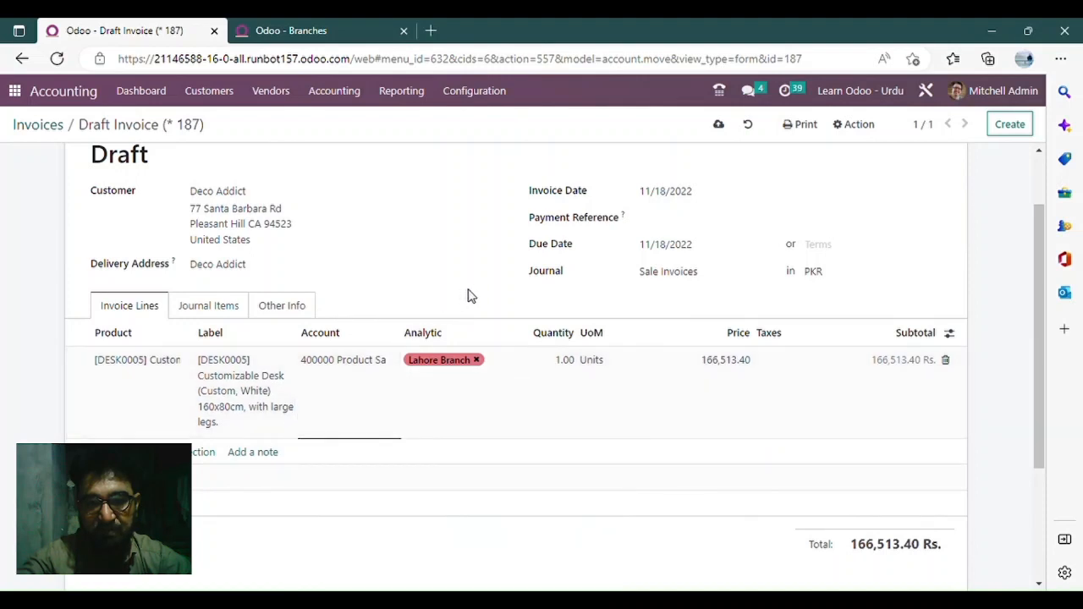
scroll(320, 320, up, 1)
click(38, 163)
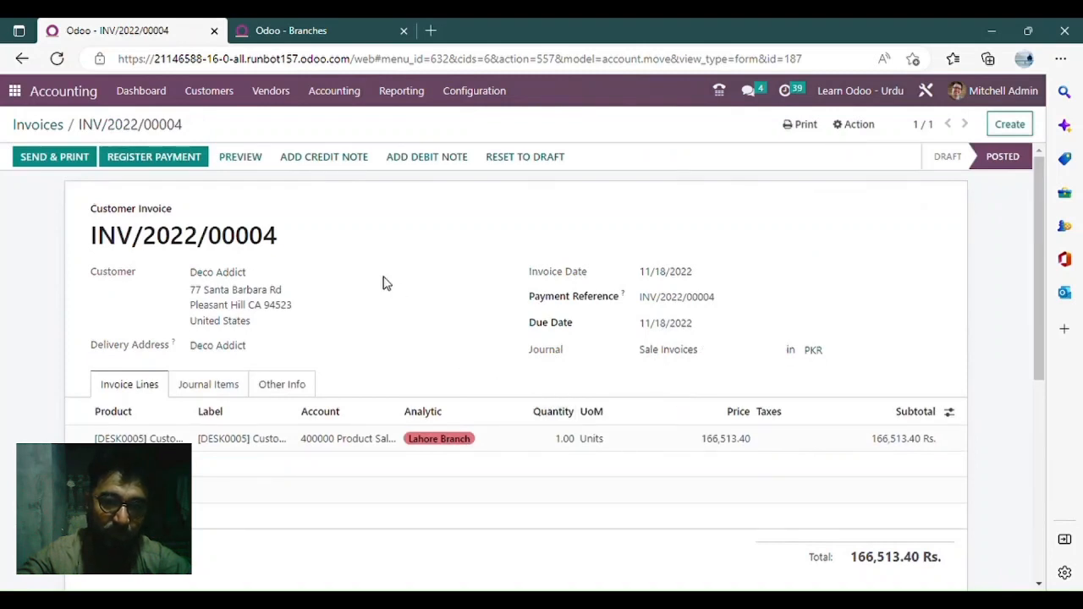
Step: Start a new vendor bill, duplicate its browser tab and return to the original tab
drag(264, 109, 267, 102)
click(269, 98)
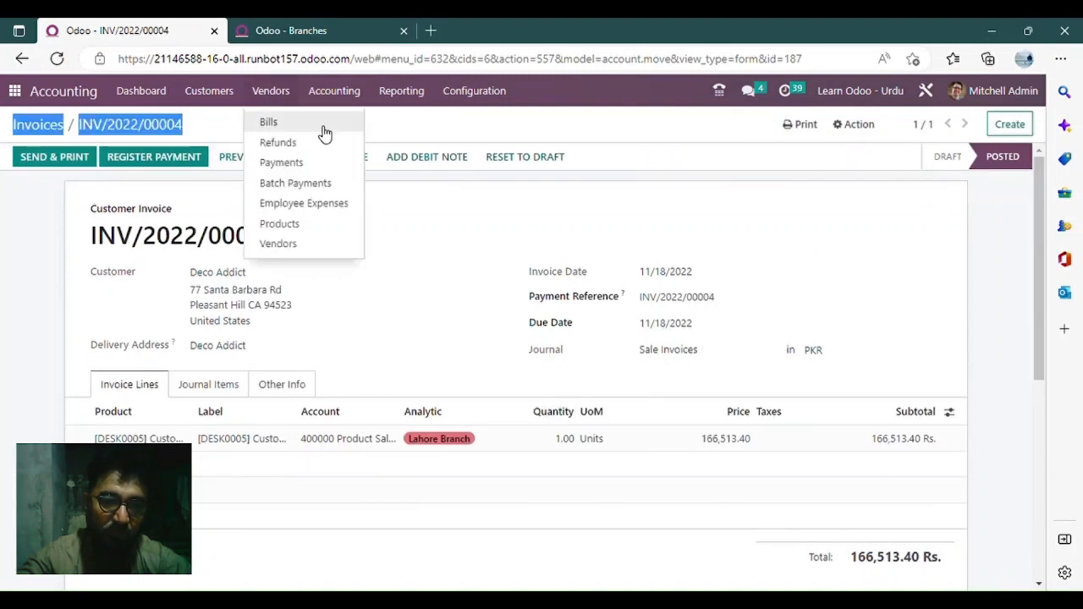
click(327, 131)
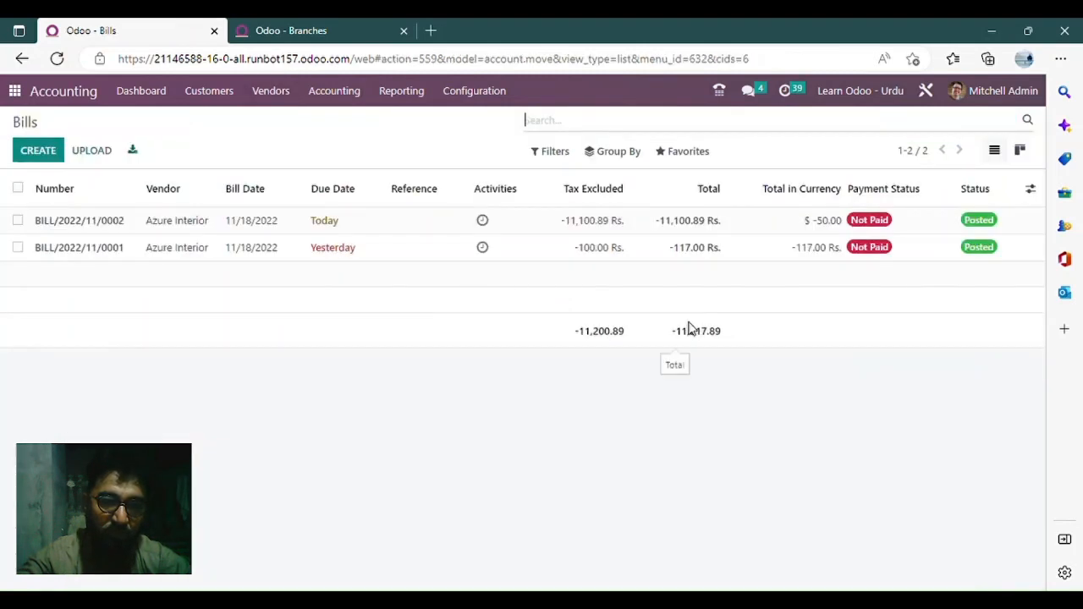
click(61, 158)
click(278, 27)
click(177, 25)
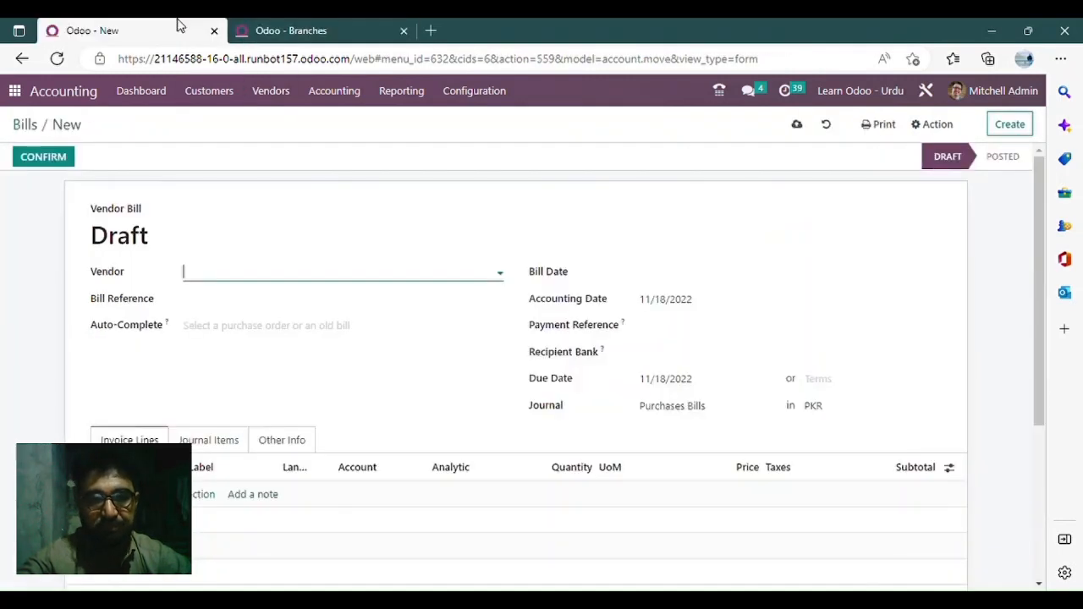
click(271, 129)
click(174, 34)
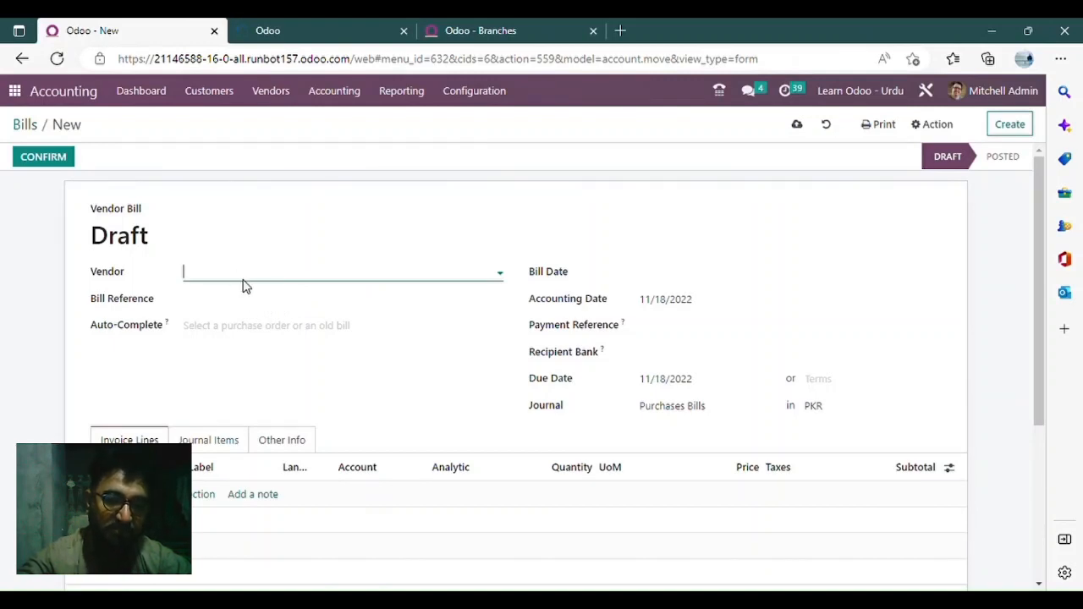
Step: Set the bill's vendor to Azure Interior and the bill date to 11/18/2022
click(271, 273)
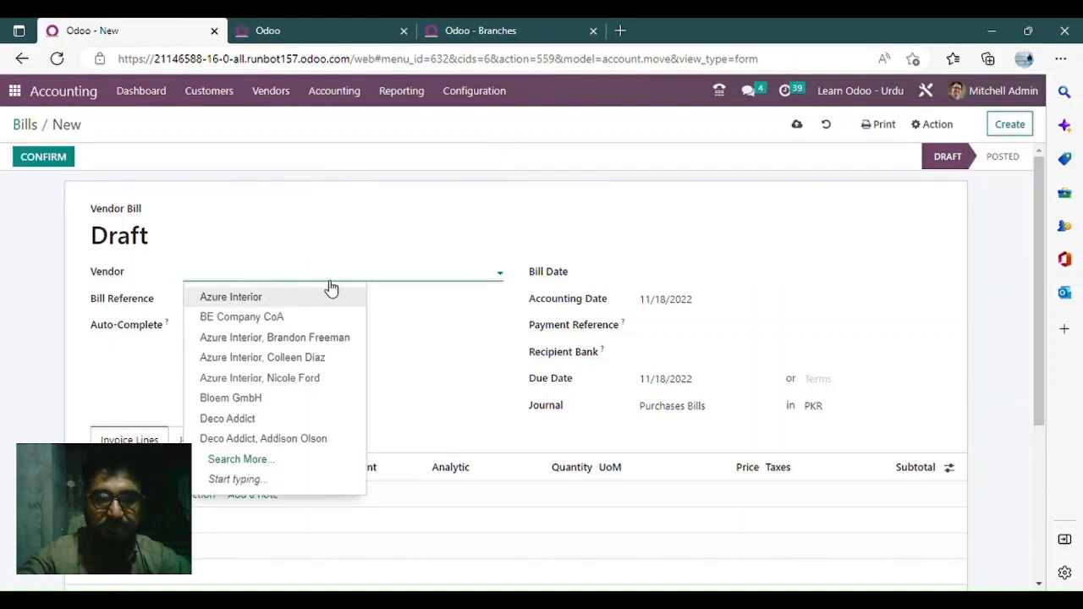
click(713, 271)
click(812, 431)
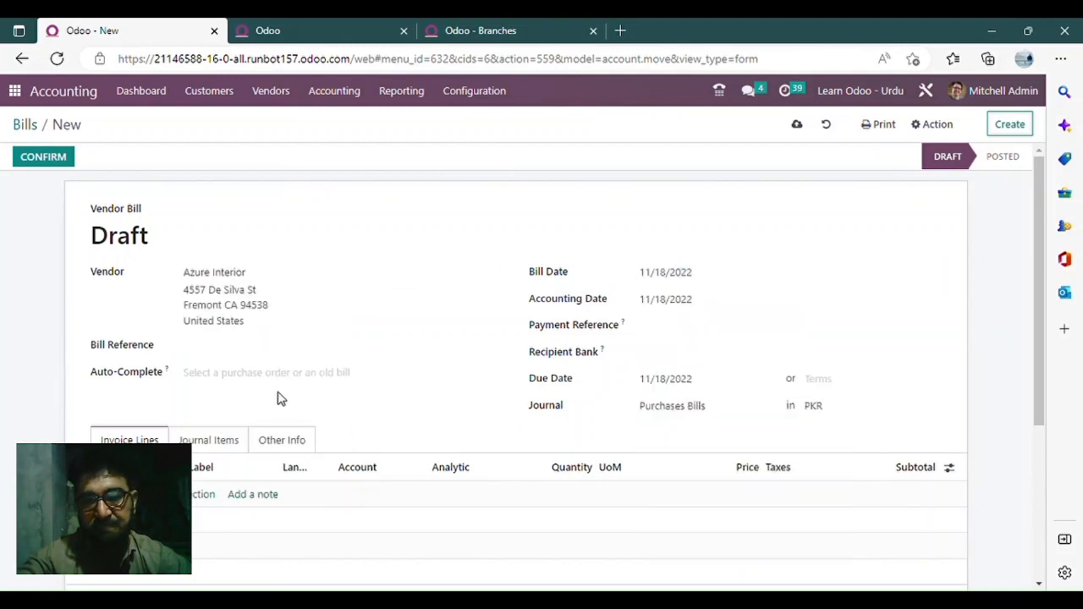
Step: Add a bill line for the product [DESK0005] Customizable Desk (Custom, White)
scroll(376, 354, down, 1)
click(131, 433)
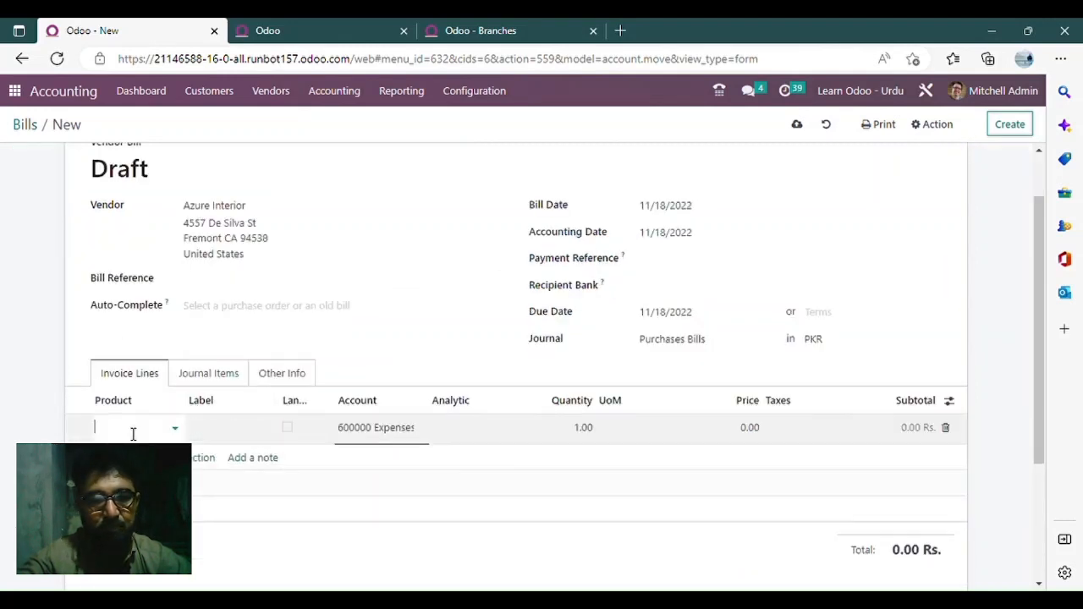
click(133, 434)
click(342, 299)
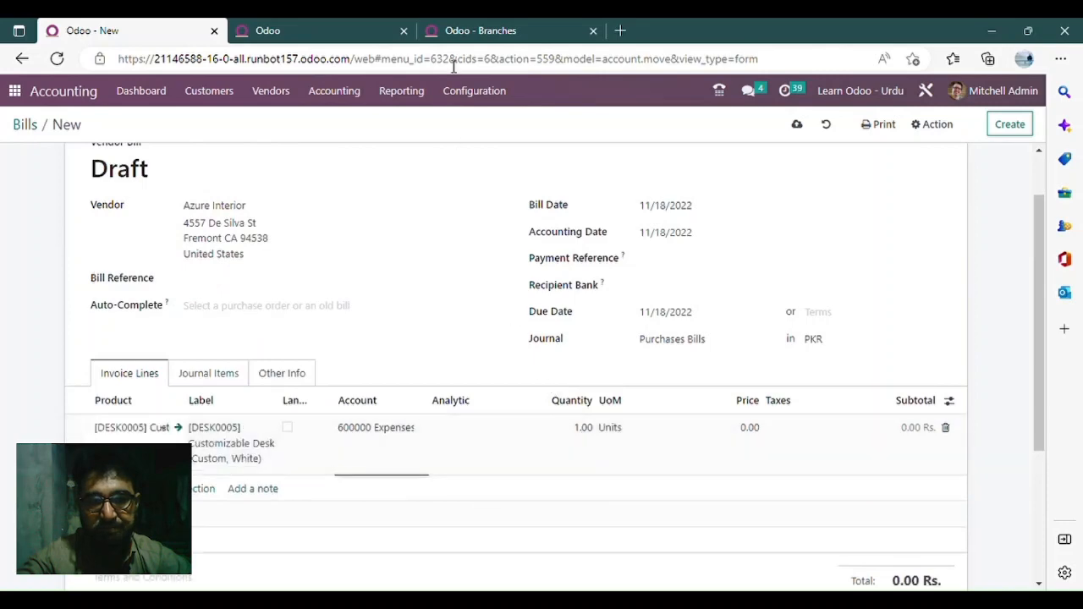
Step: In the duplicated browser tab, open customer invoice INV/2022/00004, copy the desk line's unit price and close the line details
click(338, 30)
click(210, 91)
click(210, 123)
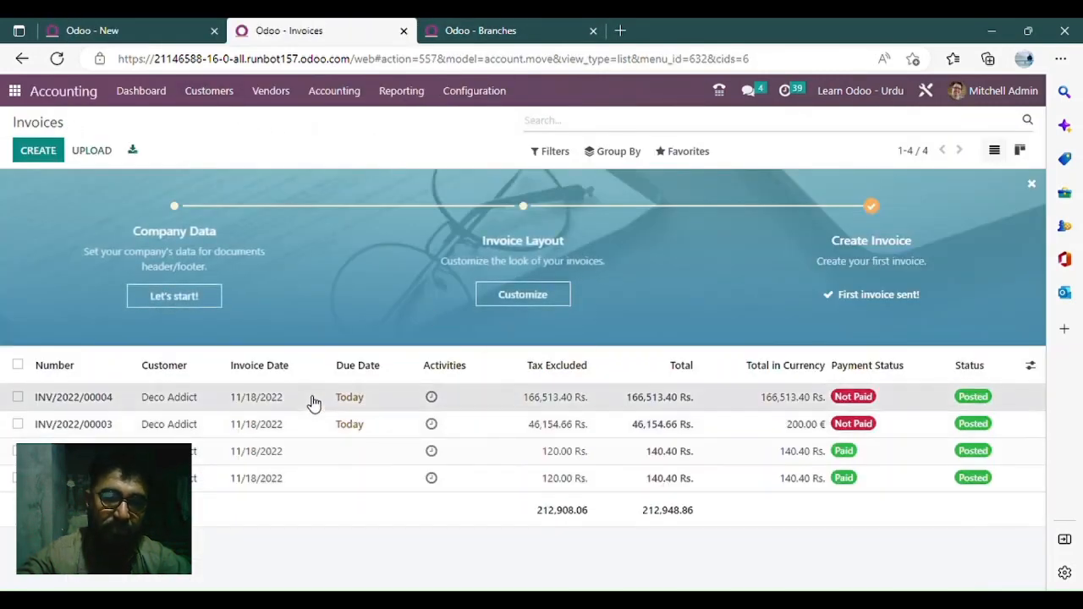
click(314, 403)
scroll(453, 444, down, 1)
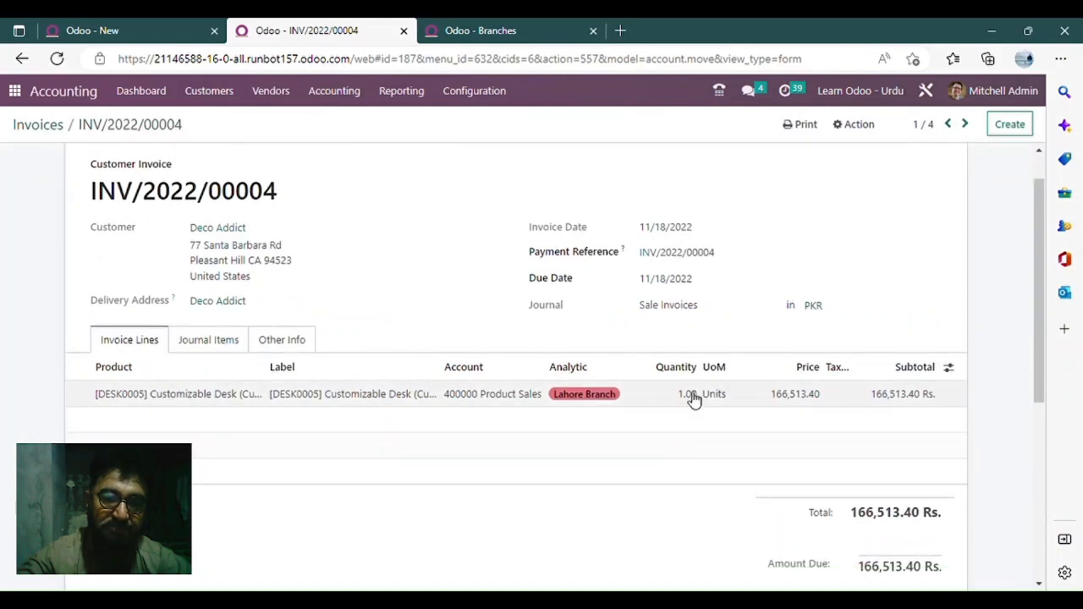
click(785, 406)
drag(305, 251, 268, 254)
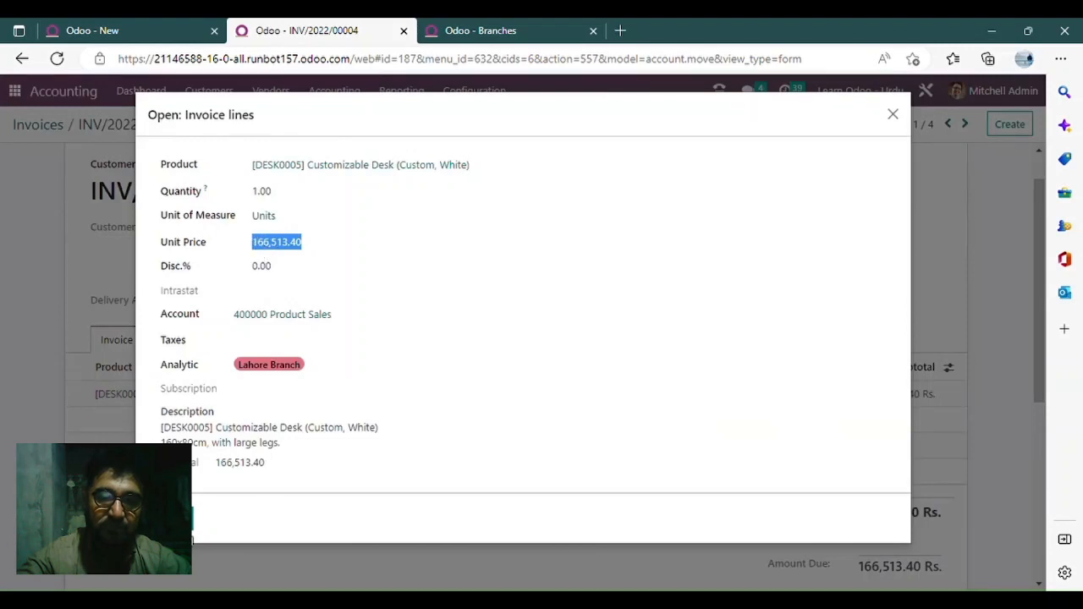
click(185, 523)
Step: In the browser tab with the new vendor bill, set the desk line's price to 150000
click(169, 30)
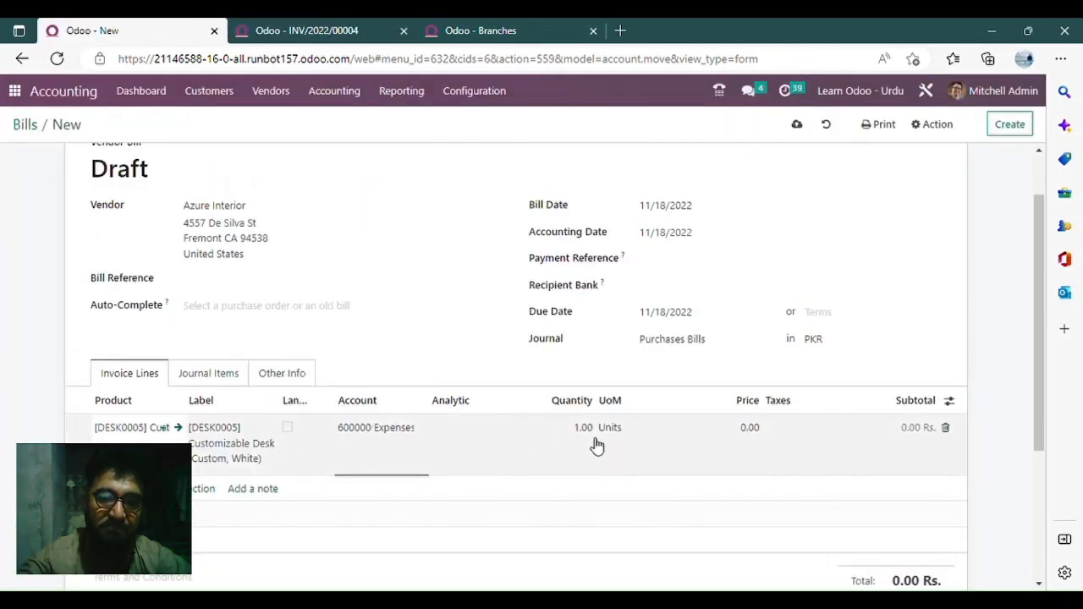
click(722, 438)
text(166,513.40)
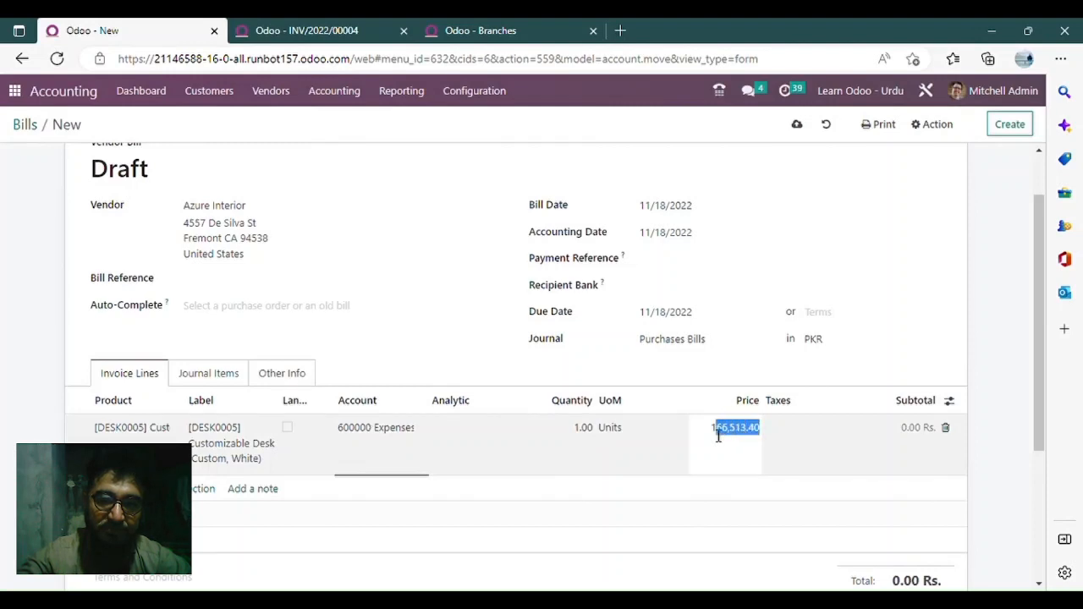
text(50000)
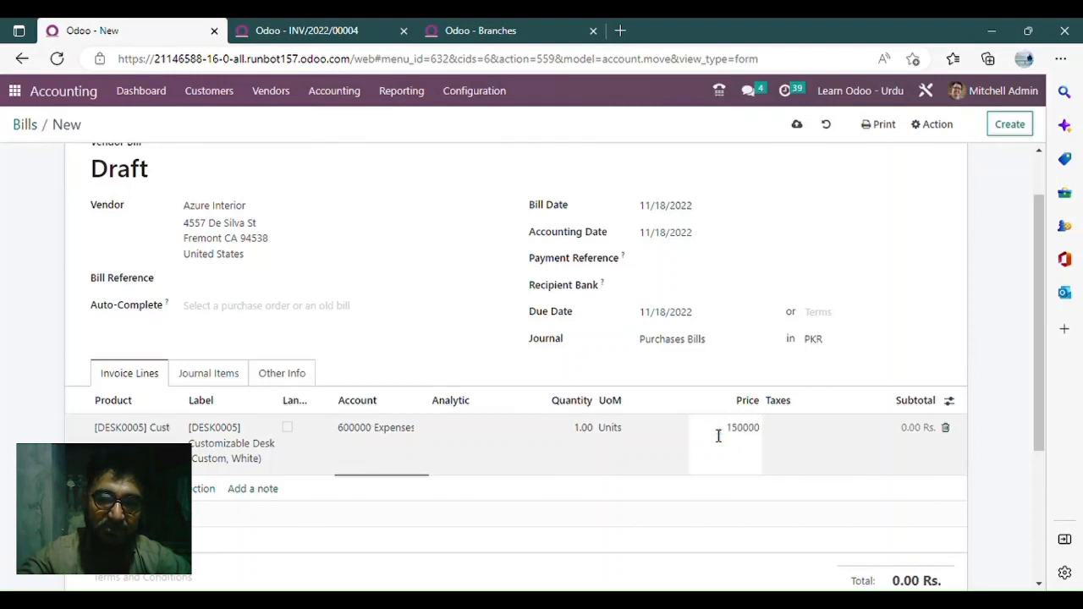
click(457, 337)
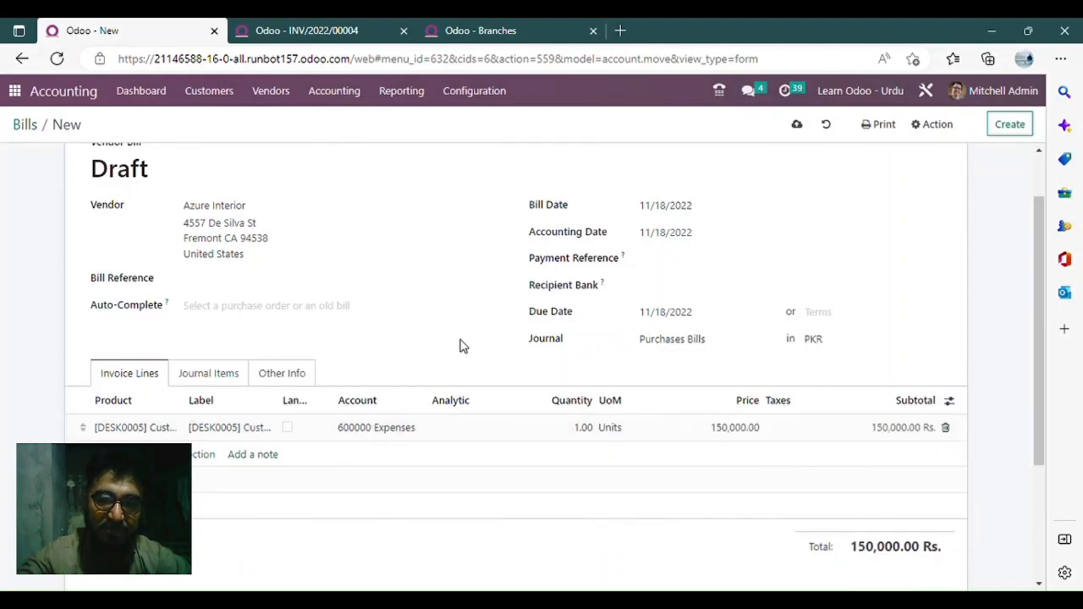
Step: Try to confirm the vendor bill without an analytic distribution on its line, read the validation message and dismiss it
click(311, 30)
click(93, 30)
scroll(938, 459, down, 2)
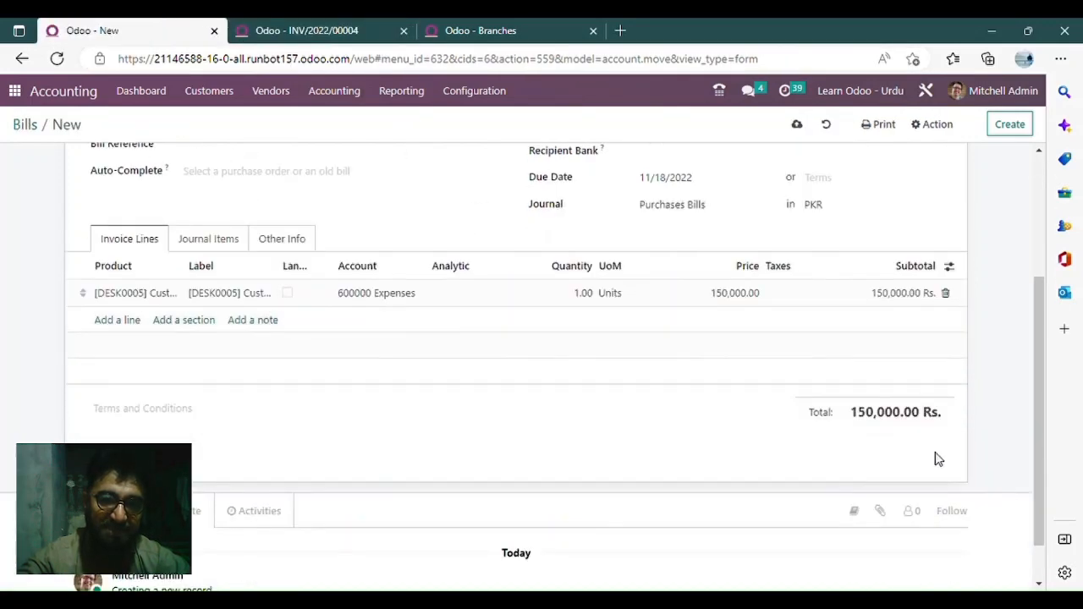
scroll(375, 368, up, 3)
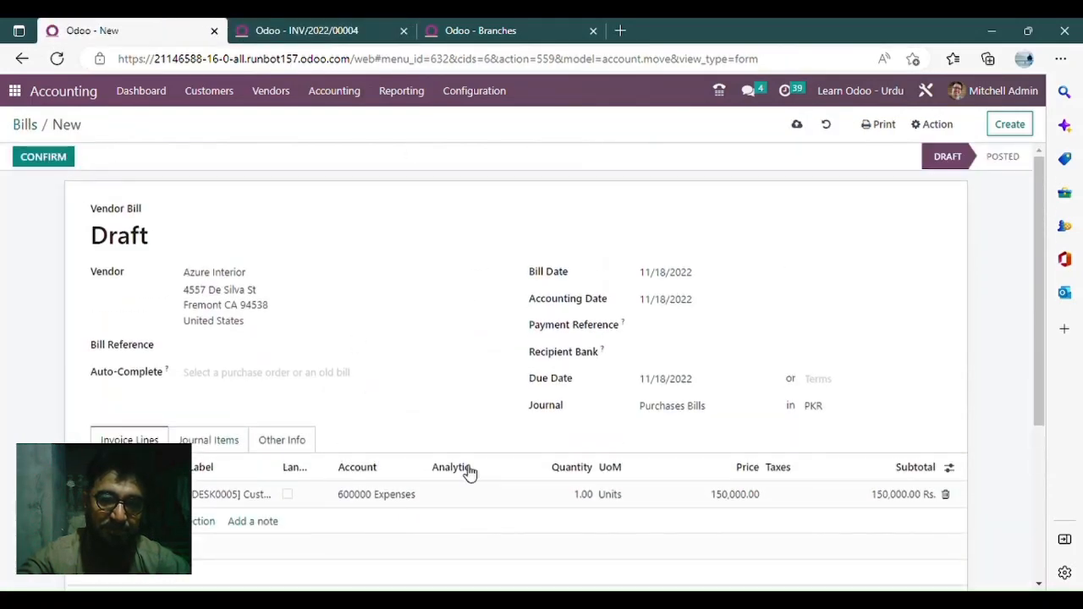
click(47, 162)
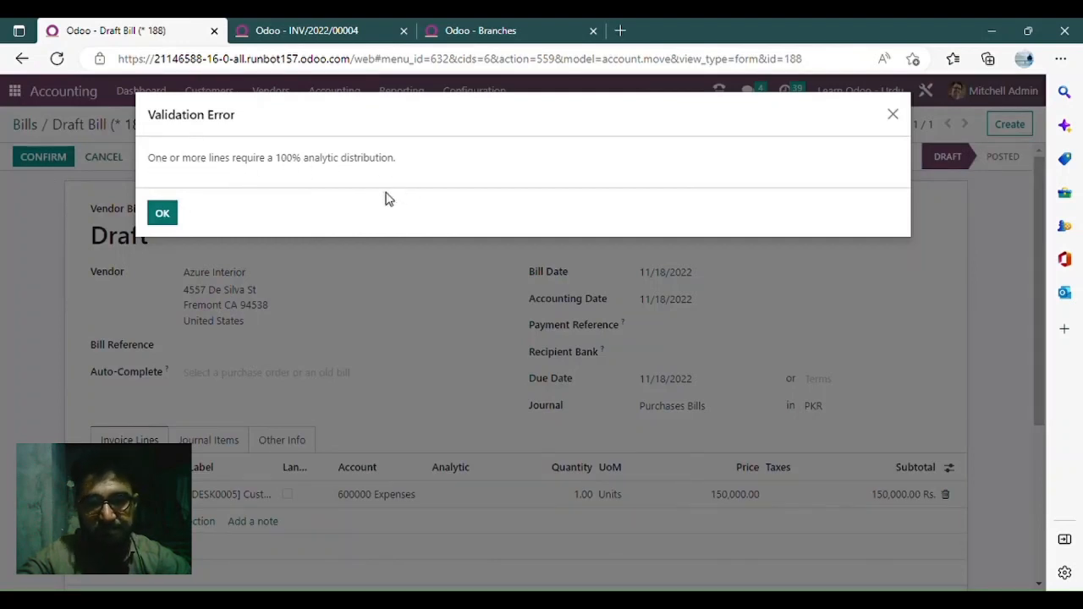
click(163, 213)
Step: Add Lahore Branch under Branches in the bill line's analytic distribution
scroll(381, 364, down, 1)
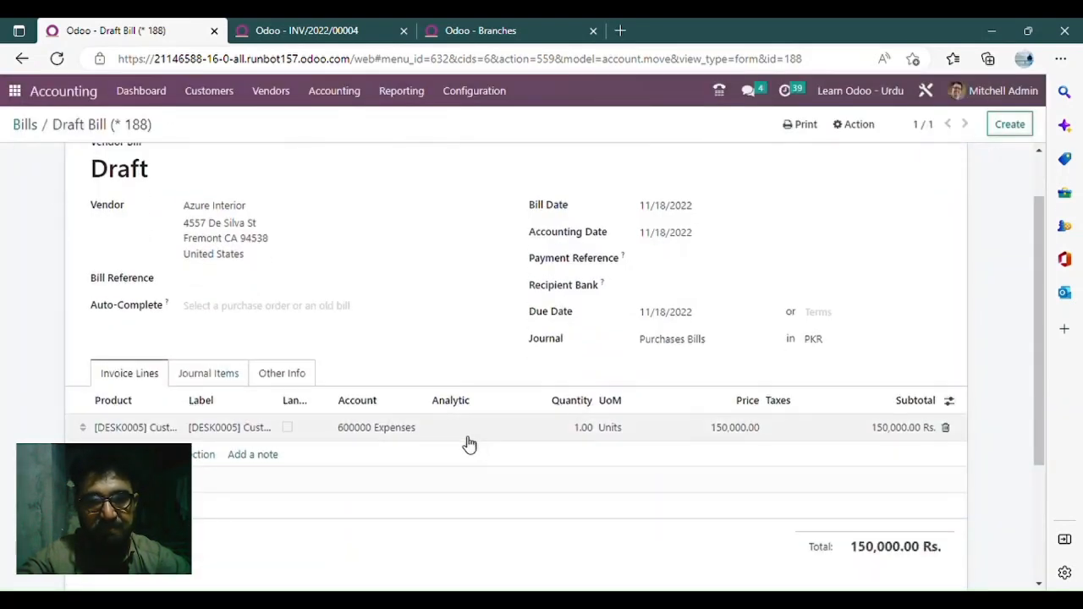
click(471, 437)
click(411, 288)
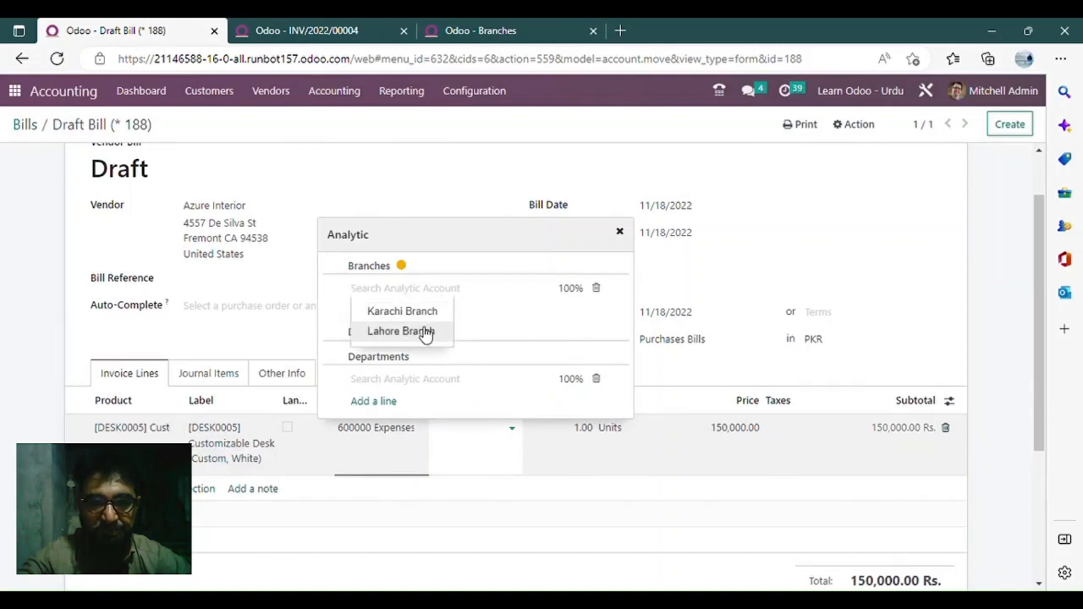
click(426, 333)
Step: Add Karachi Branch as a second branch in the line's analytic distribution and set Lahore Branch's share to 50%
click(386, 311)
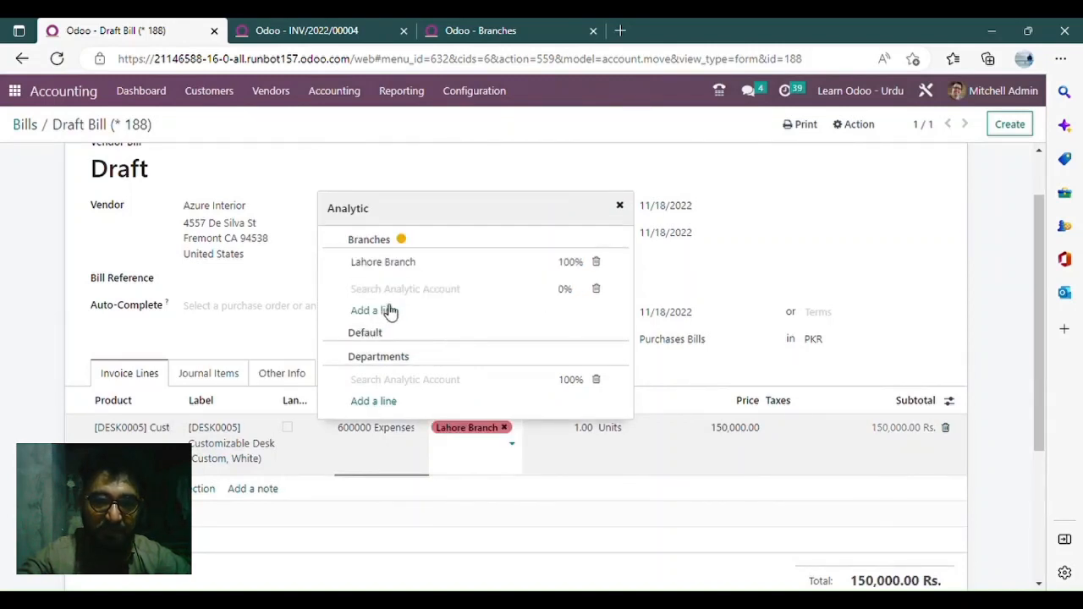
click(403, 292)
click(416, 310)
click(564, 289)
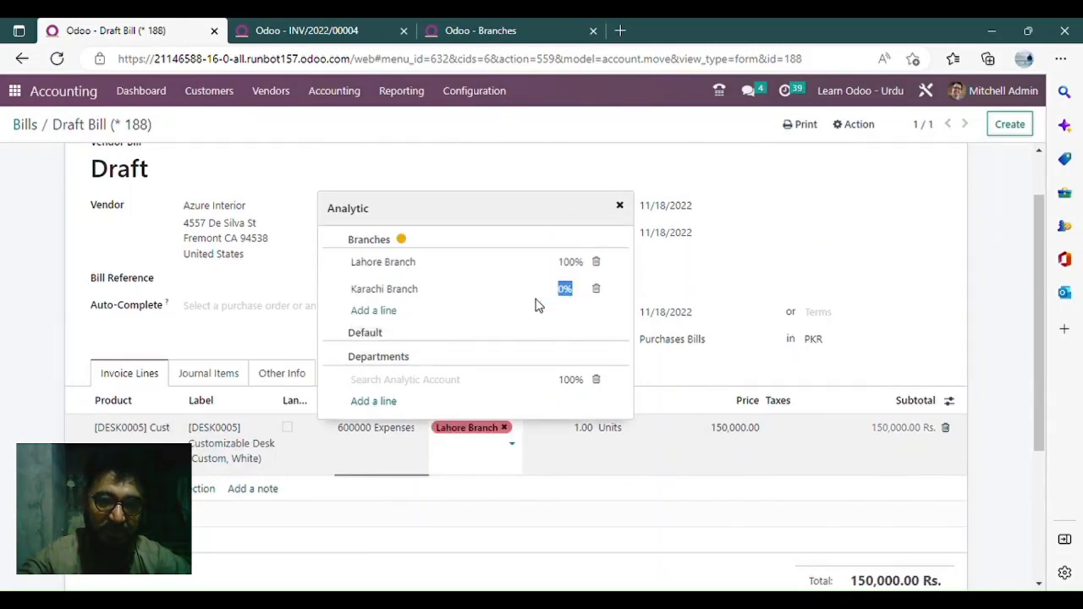
click(571, 263)
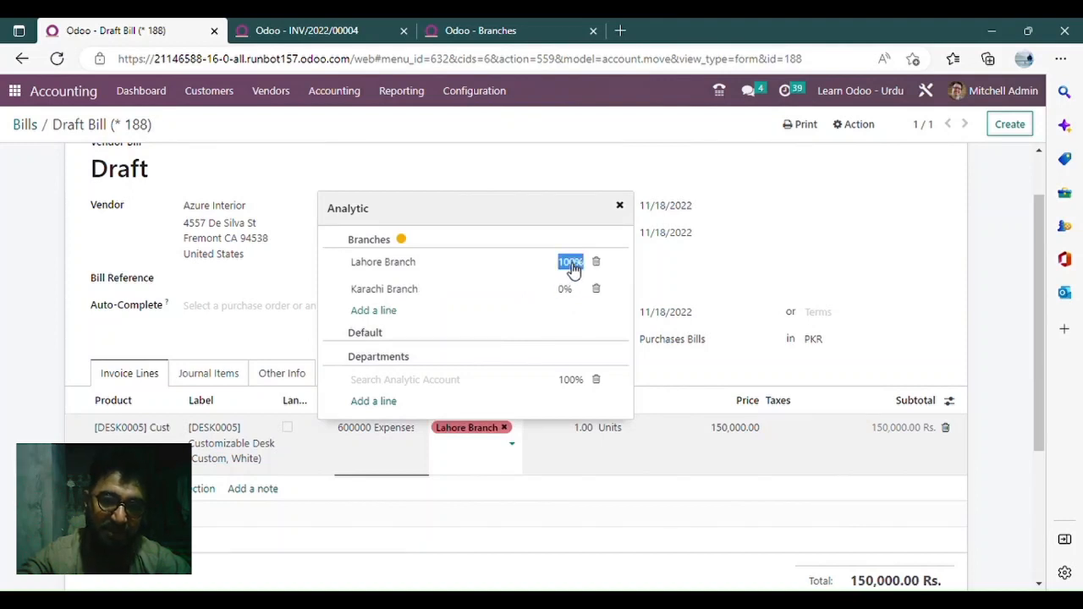
text(50)
click(510, 236)
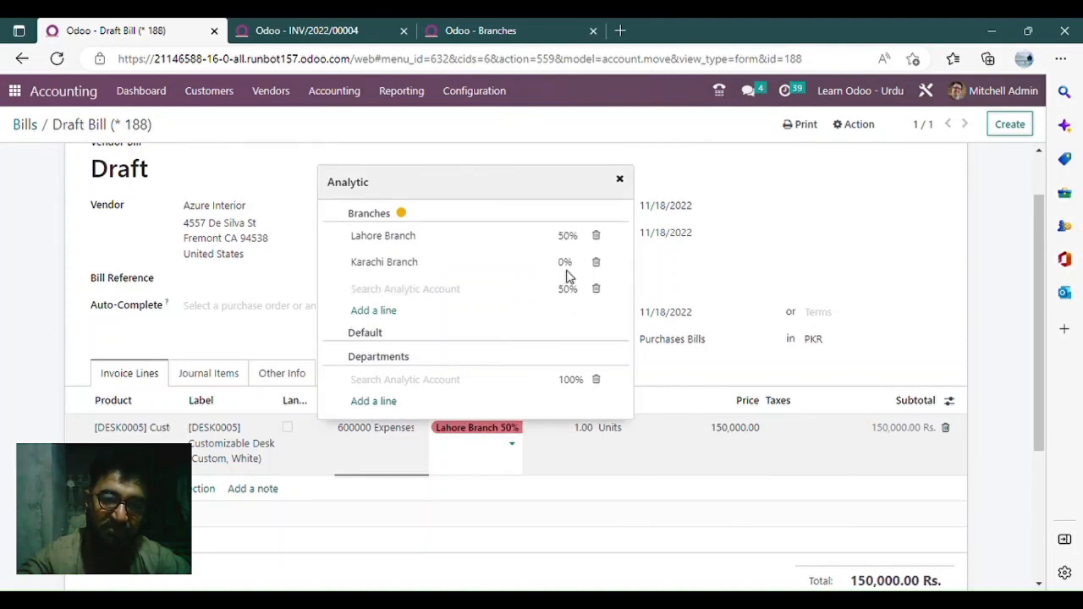
Step: Move Karachi Branch from its 0% entry to the 50% entry of the distribution, and delete it again
click(597, 263)
click(399, 292)
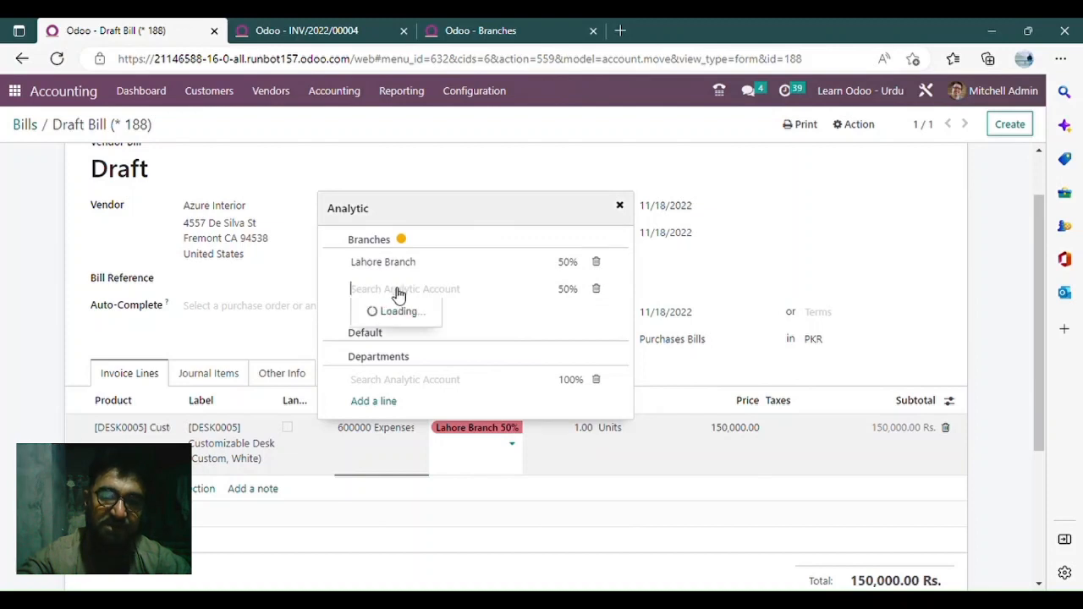
click(403, 312)
click(596, 290)
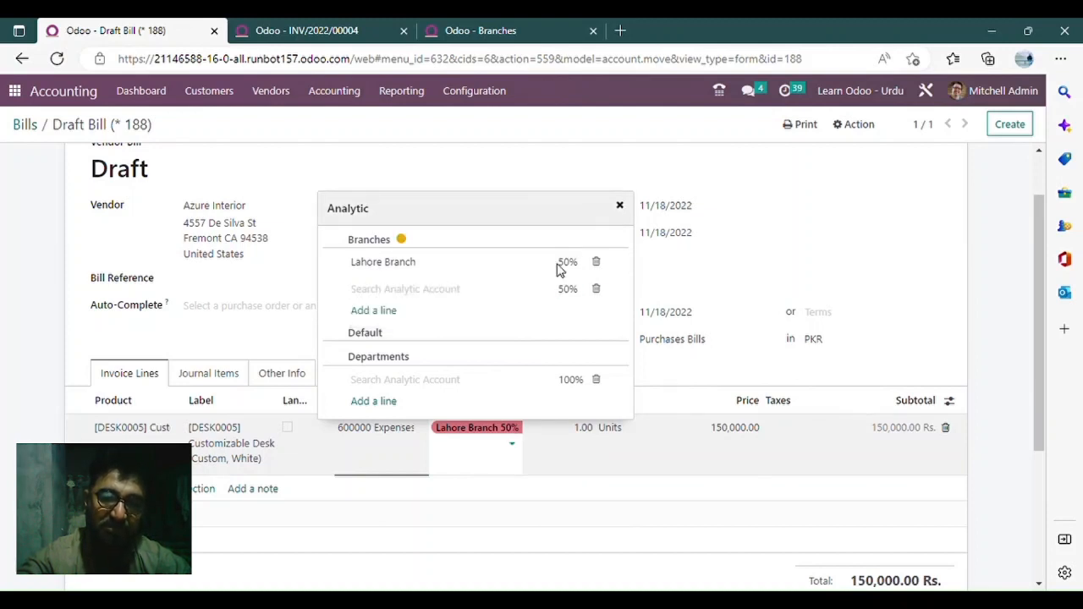
Step: Set Lahore Branch's share in the bill line's analytic distribution to 100%
click(560, 266)
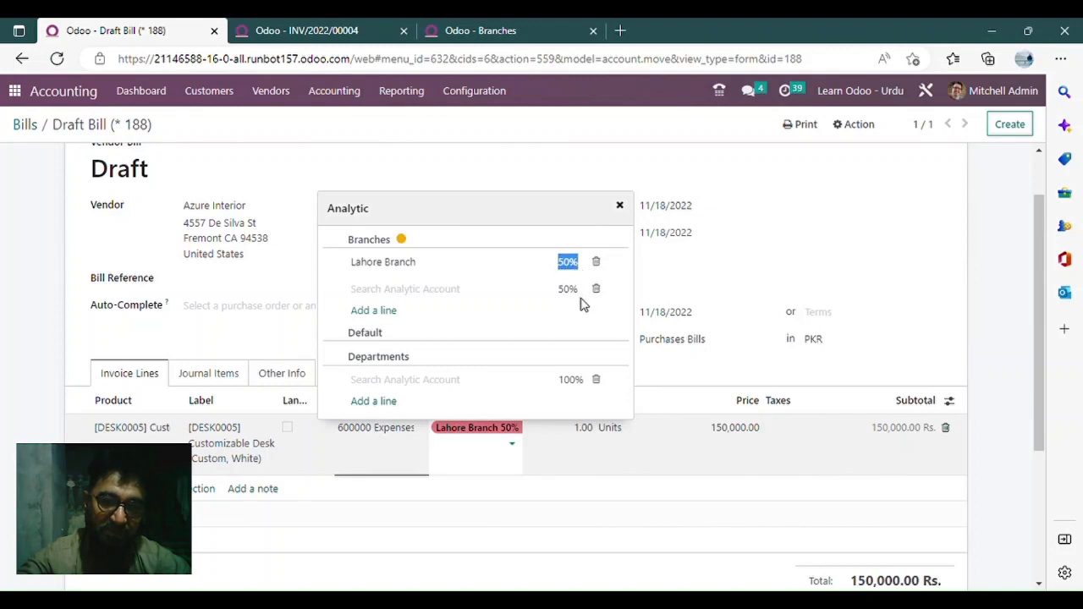
click(537, 293)
click(566, 269)
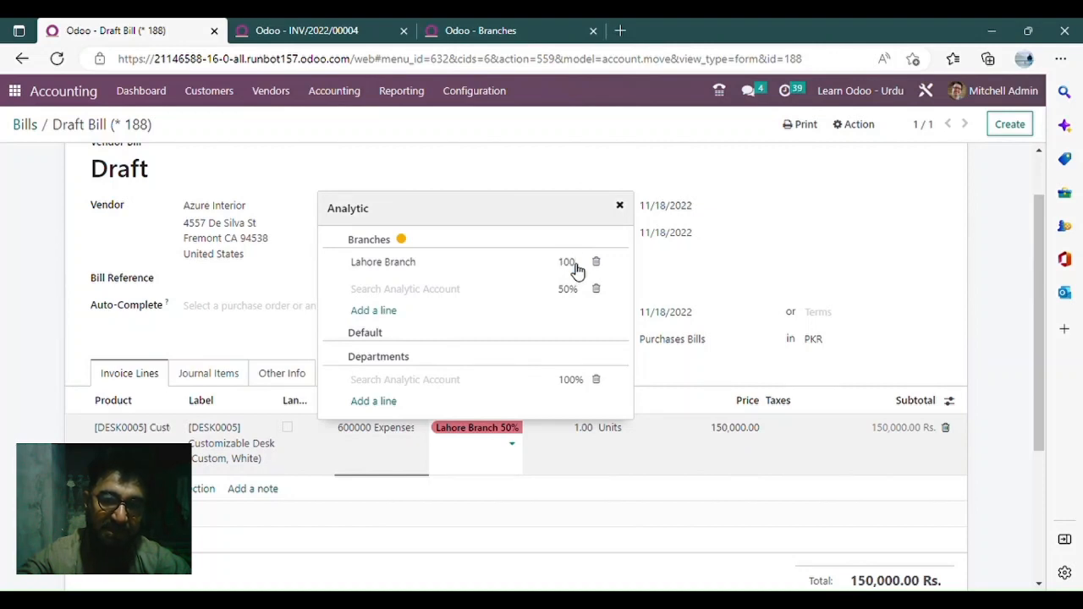
click(509, 245)
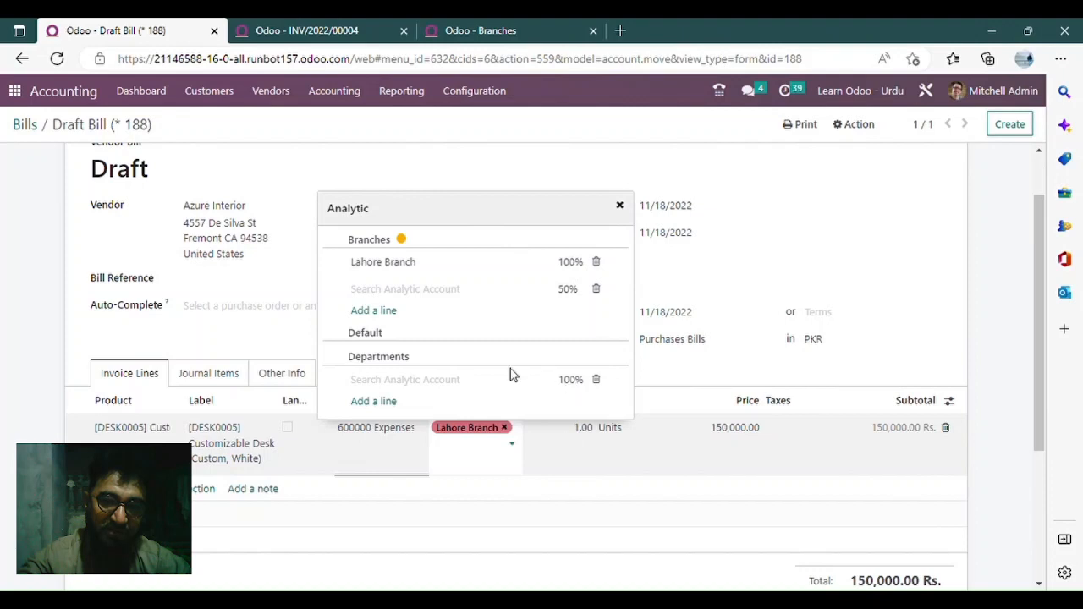
Step: Finish the bill line's analytic distribution with Lahore Branch alone and confirm the vendor bill
click(701, 243)
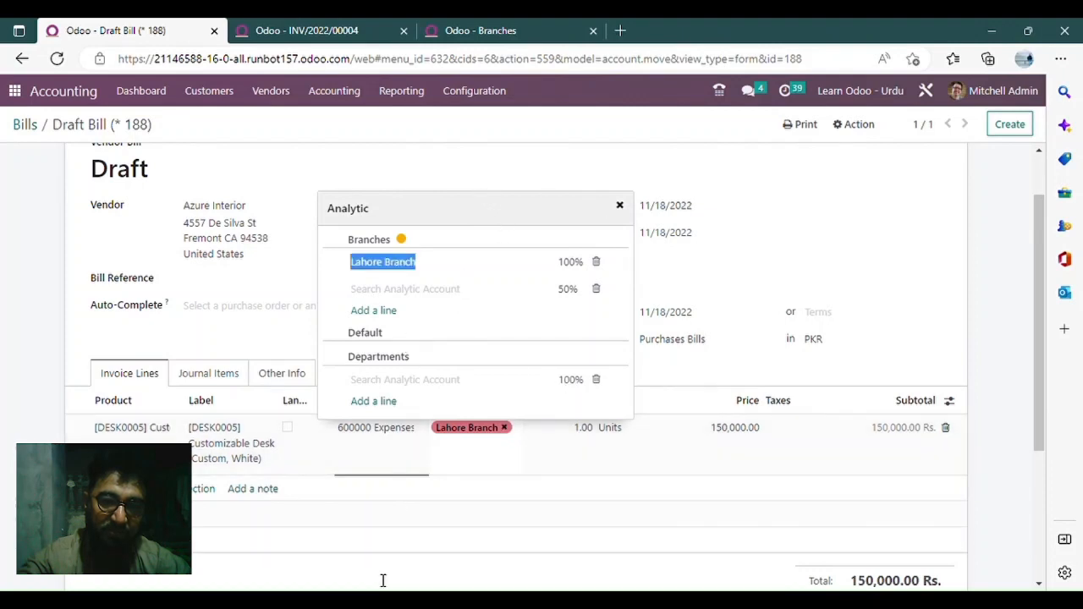
click(446, 523)
click(497, 435)
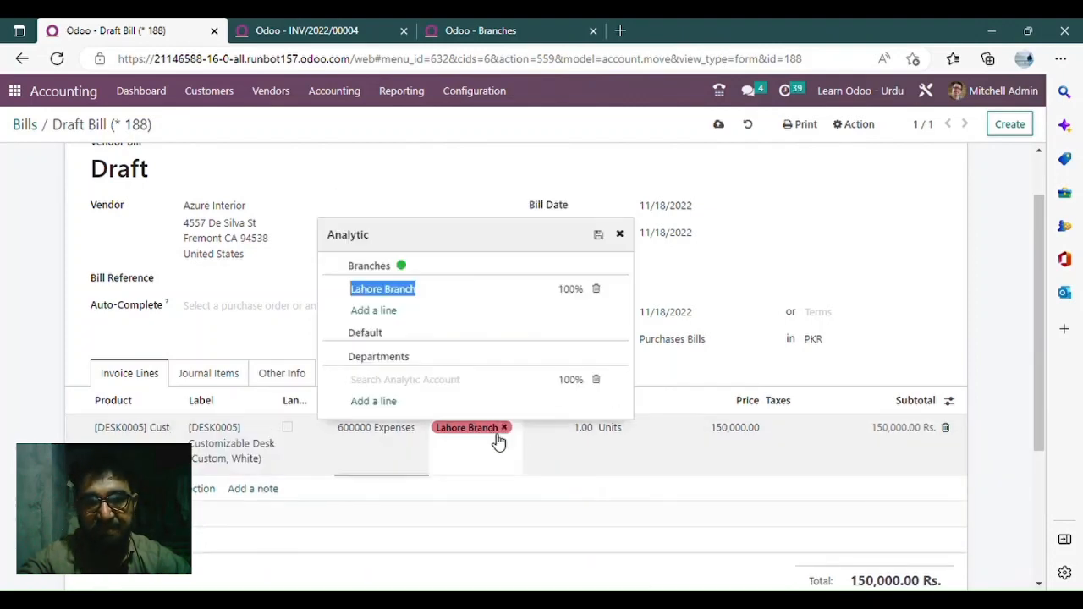
click(731, 377)
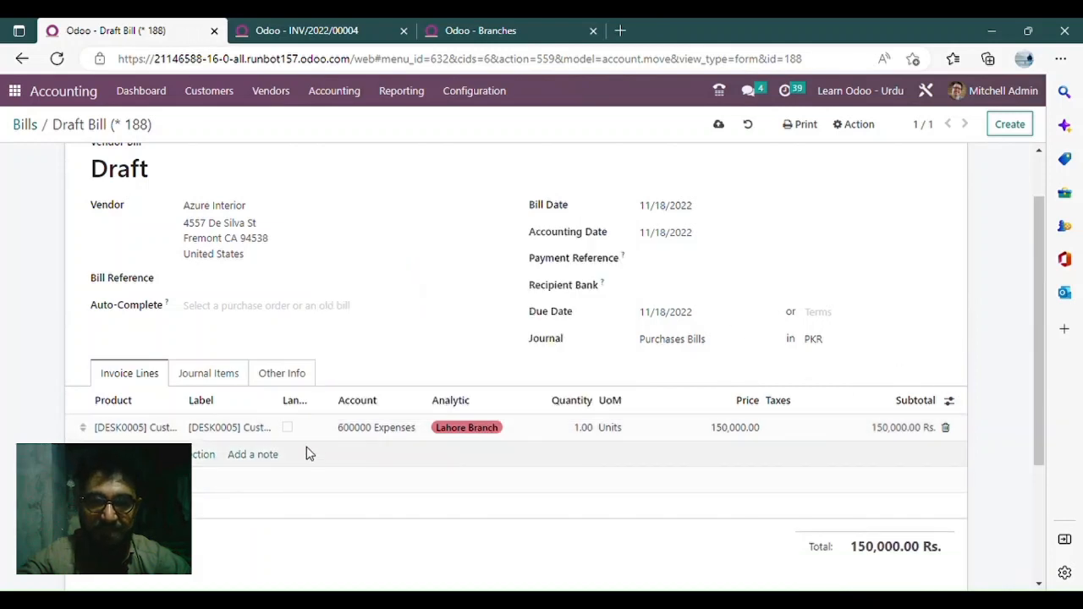
scroll(308, 415, up, 2)
click(43, 157)
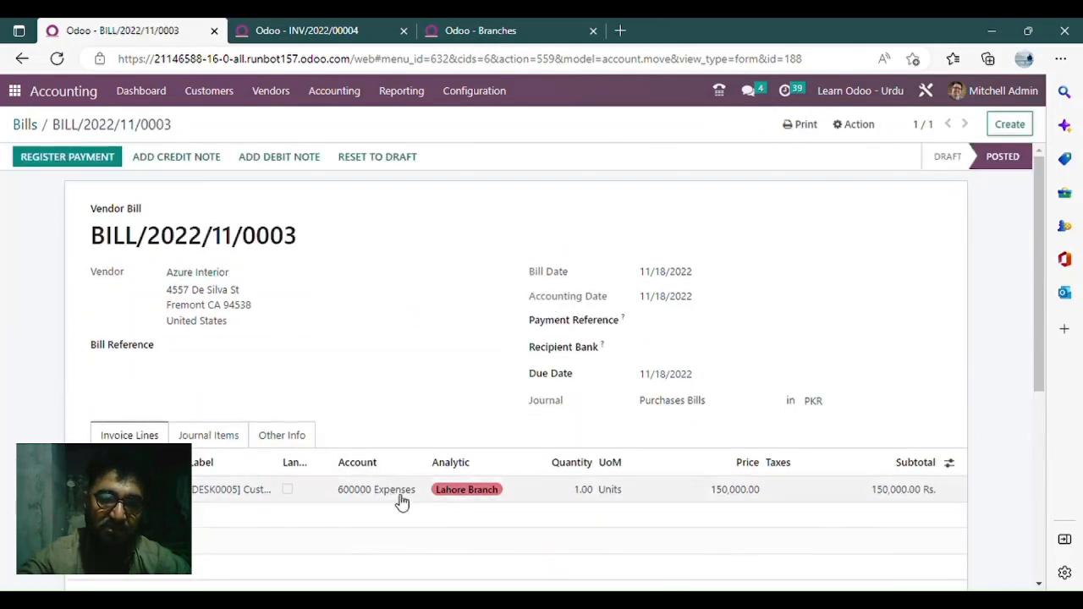
Step: Create a new customer invoice for Deco Addict with the invoice date 11/18/2022
click(213, 94)
click(235, 127)
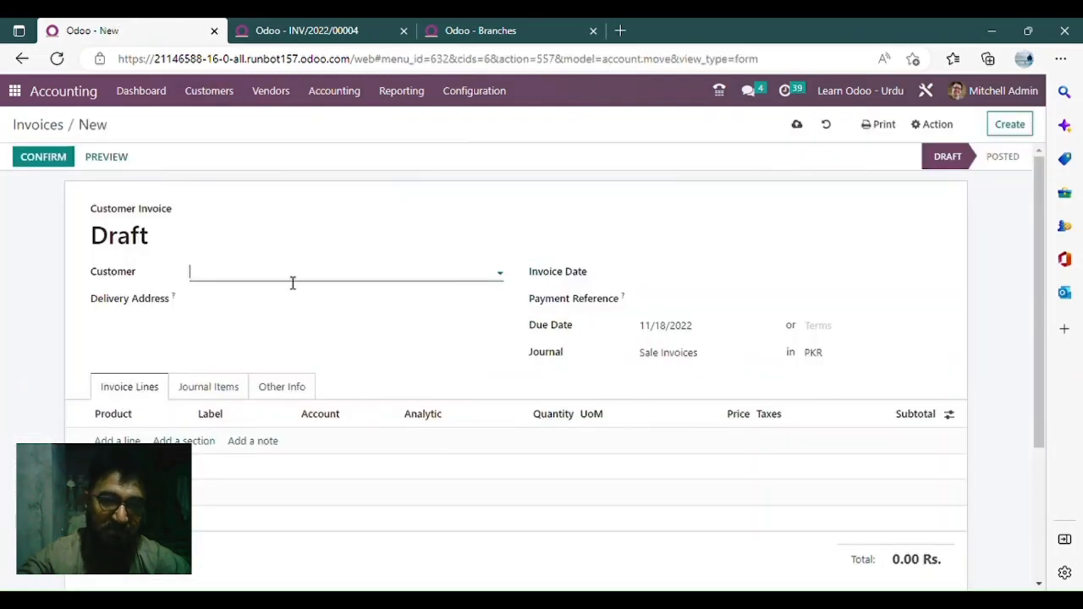
click(286, 279)
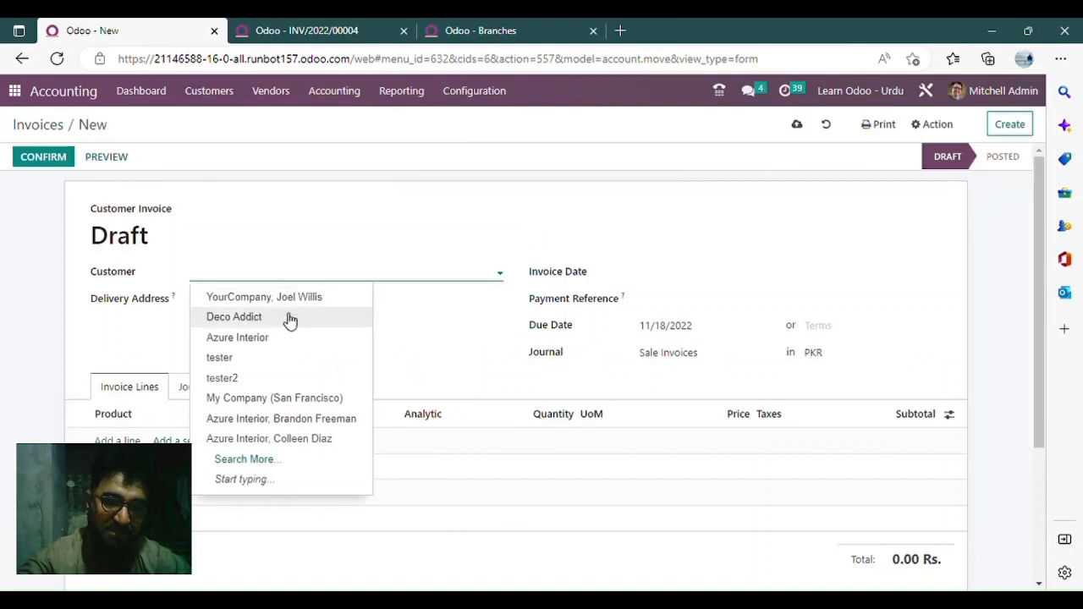
click(290, 317)
click(710, 275)
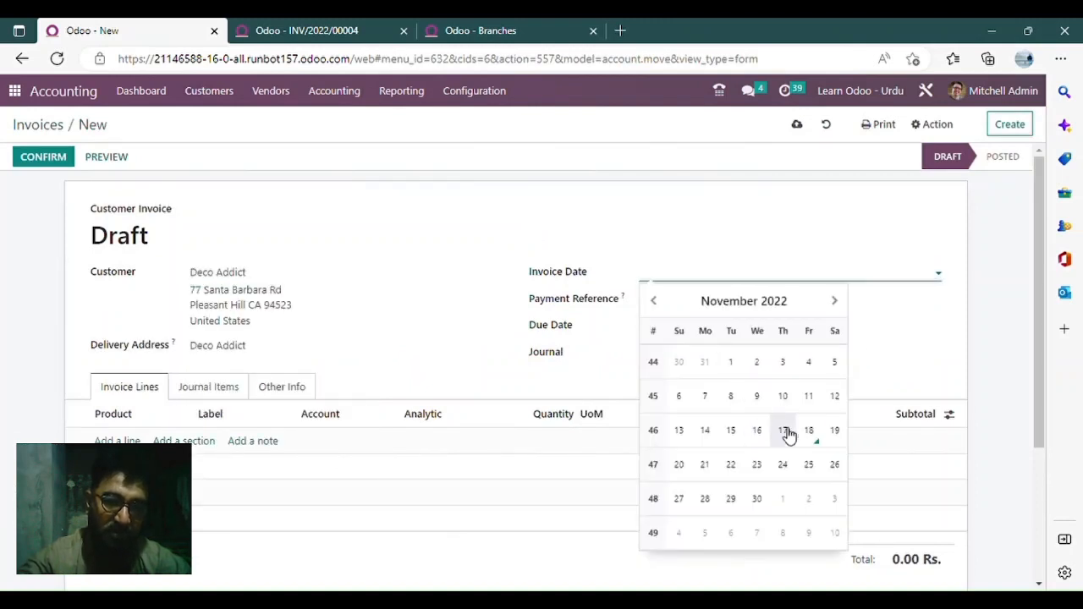
Step: Add an invoice line for the product [DESK0005] Customizable Desk (Custom, White)
scroll(343, 434, down, 1)
click(127, 378)
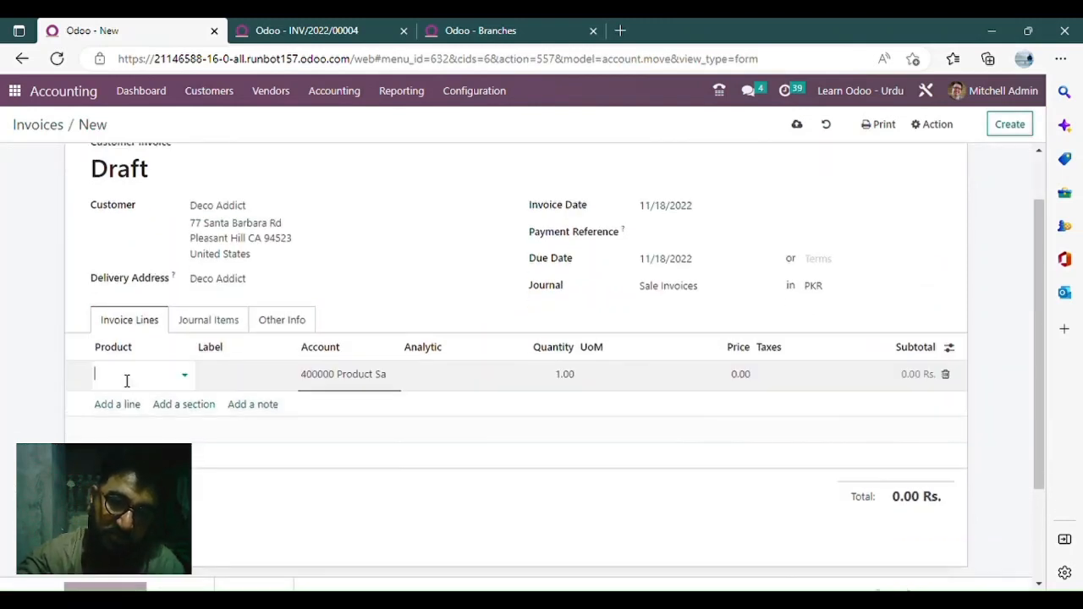
click(127, 380)
click(257, 248)
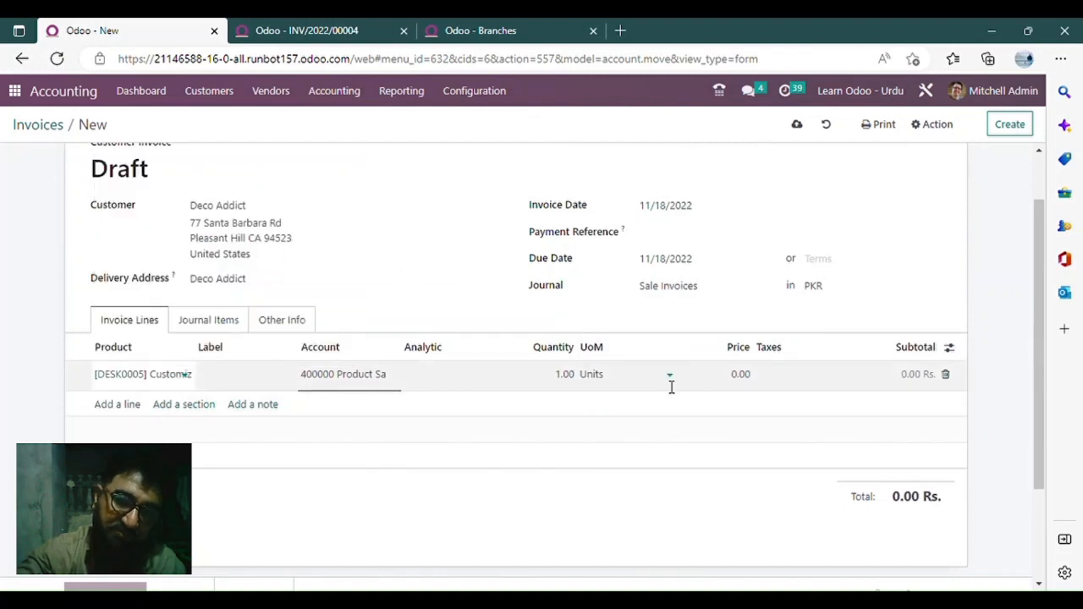
Step: Set the price of the invoice's desk line to 1,600,000
click(706, 386)
key(Right)
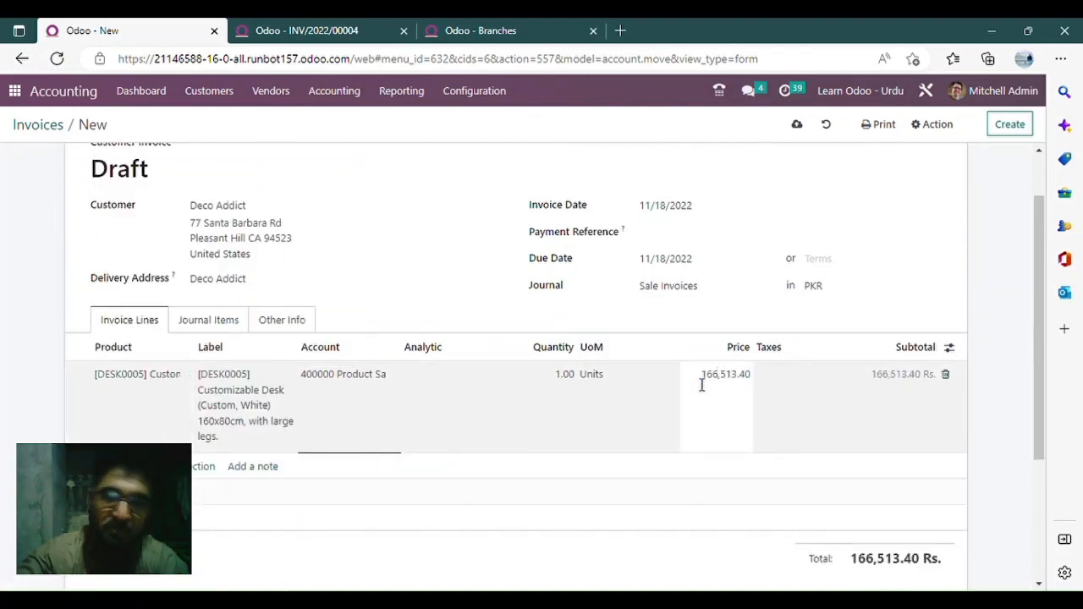
key(shift+Right)
text(0)
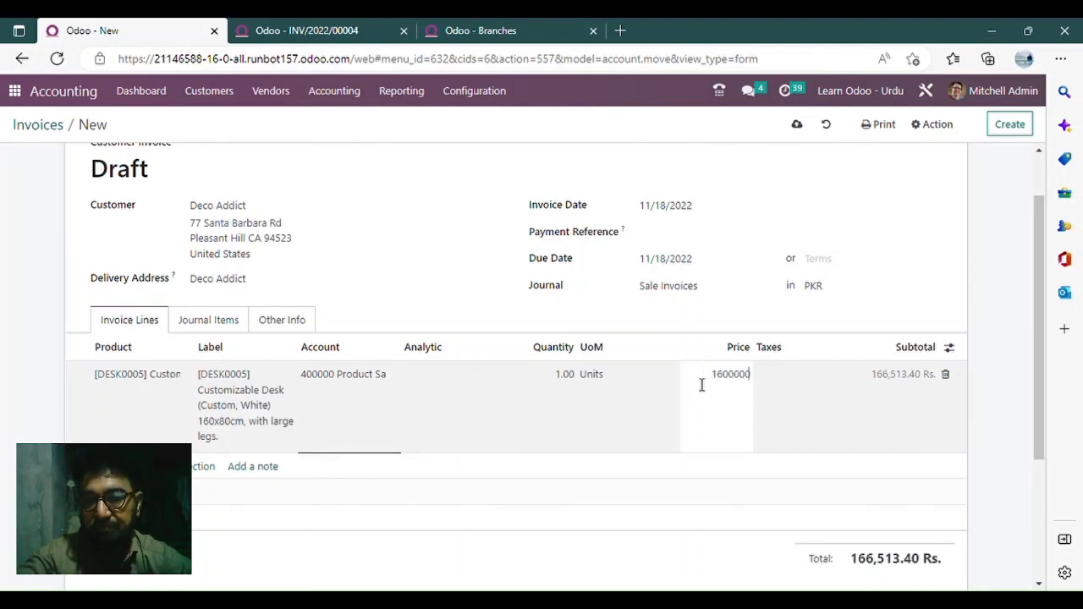
text(0,000)
click(653, 314)
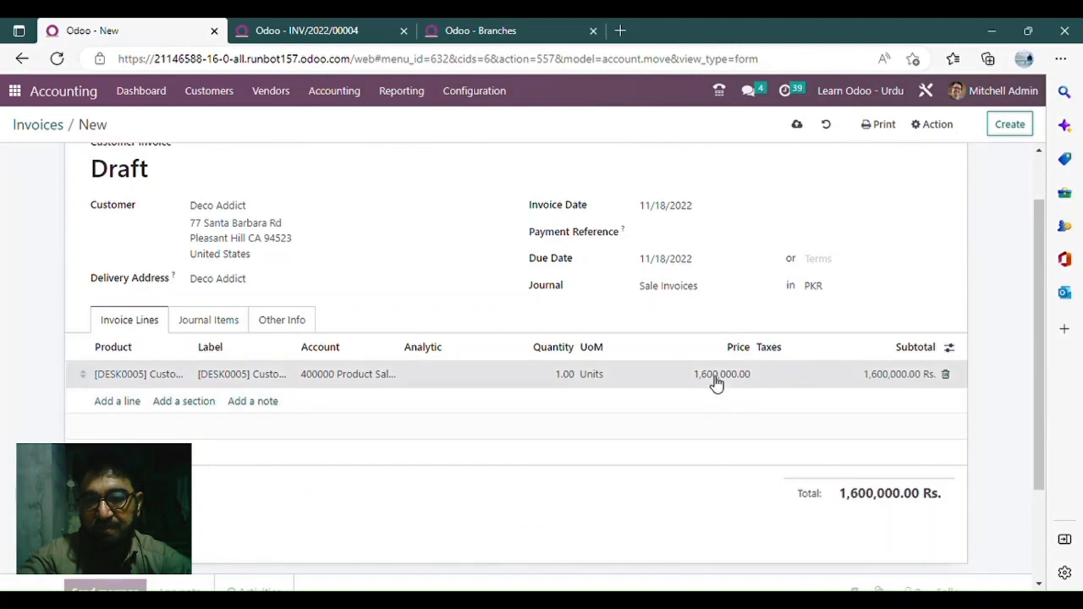
Step: Correct the price of the invoice's desk line to 160,000
click(717, 383)
click(750, 384)
double_click(742, 383)
key(BackSpace)
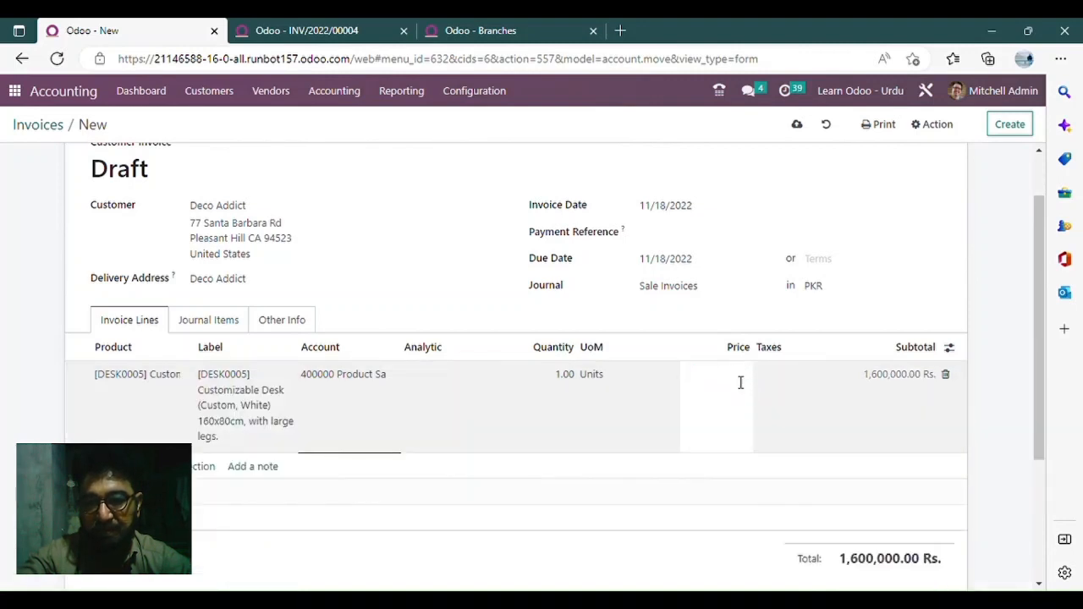
key(ctrl+z)
click(742, 375)
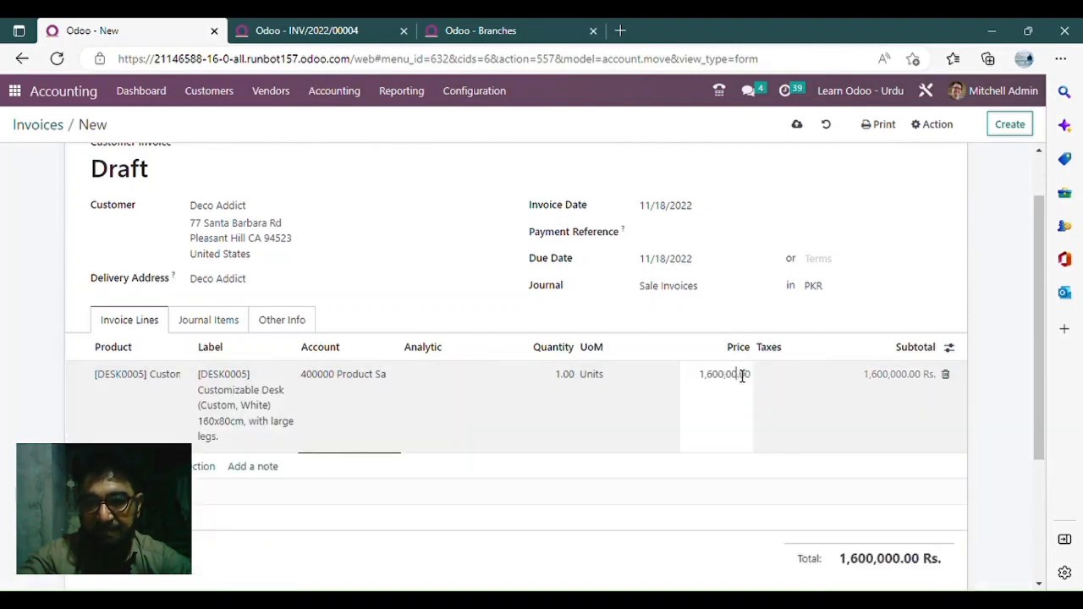
click(566, 308)
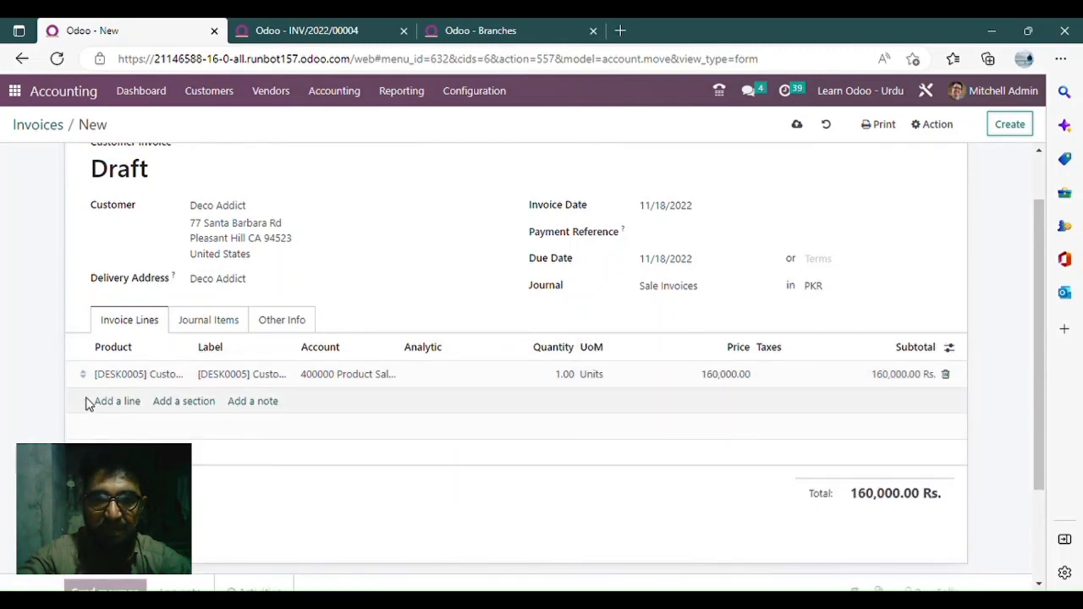
Step: Assign Karachi Branch at 100% under Branches in the invoice line's analytic distribution and confirm the invoice
scroll(333, 308, up, 1)
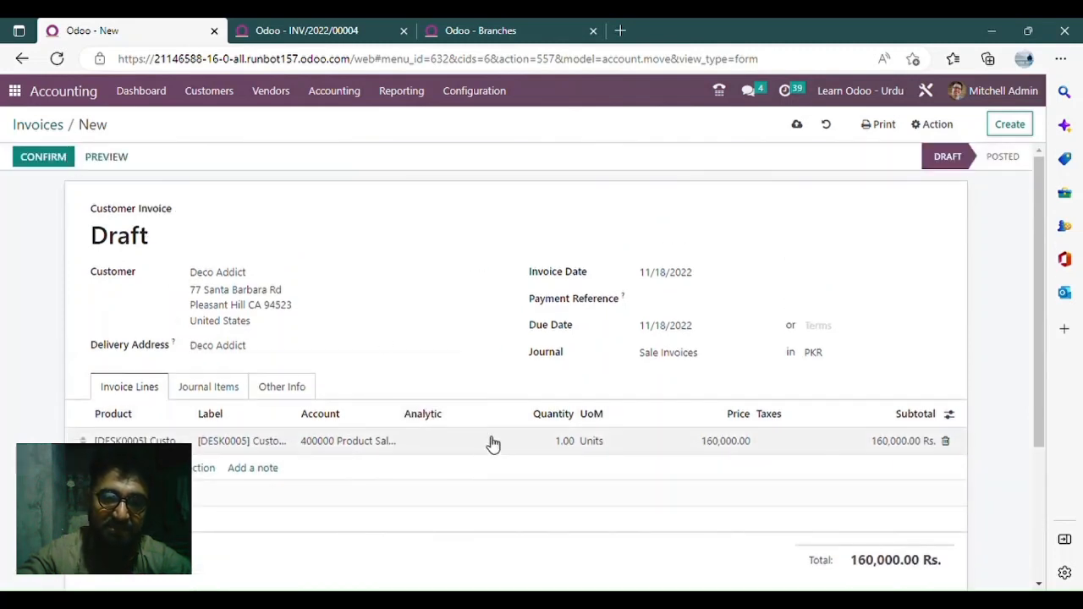
click(428, 442)
click(377, 326)
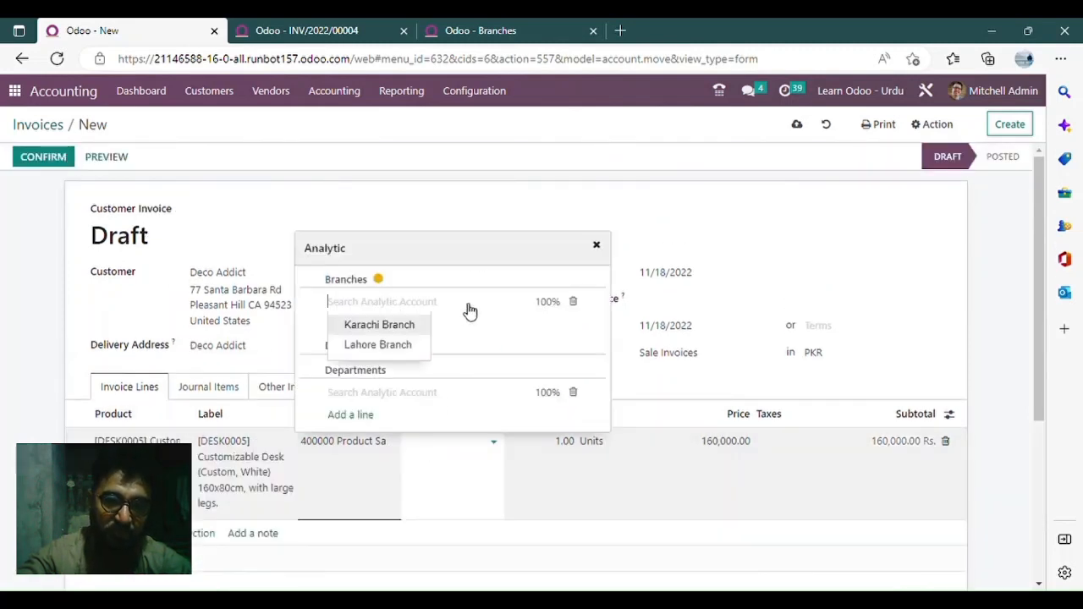
click(392, 330)
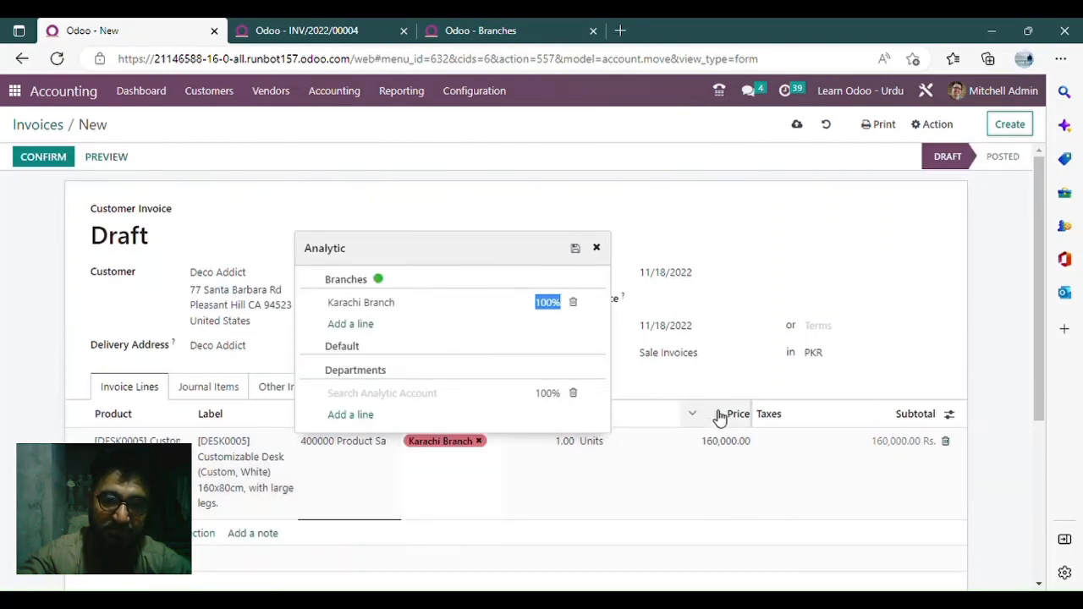
click(701, 387)
click(60, 159)
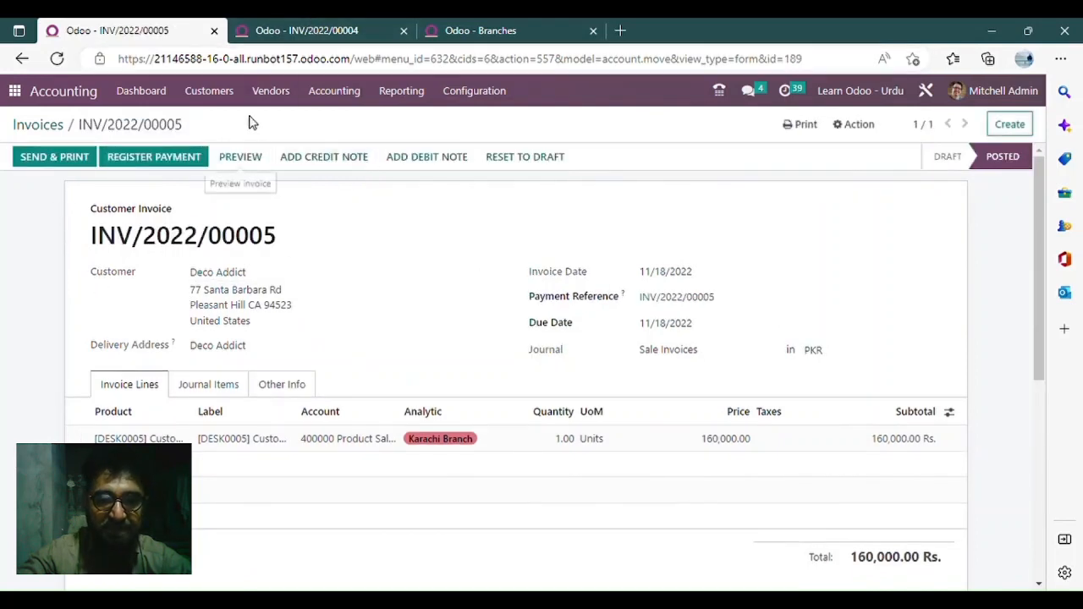
Step: Open the details of the posted invoice's desk line, examine its unit price, and close them again
click(271, 90)
click(742, 440)
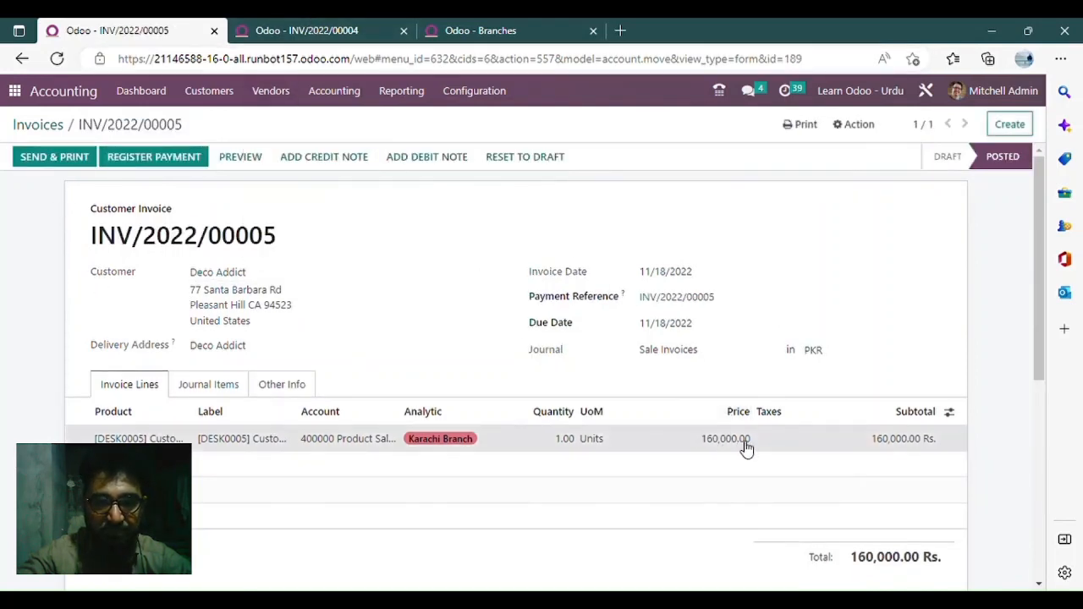
drag(307, 251, 259, 251)
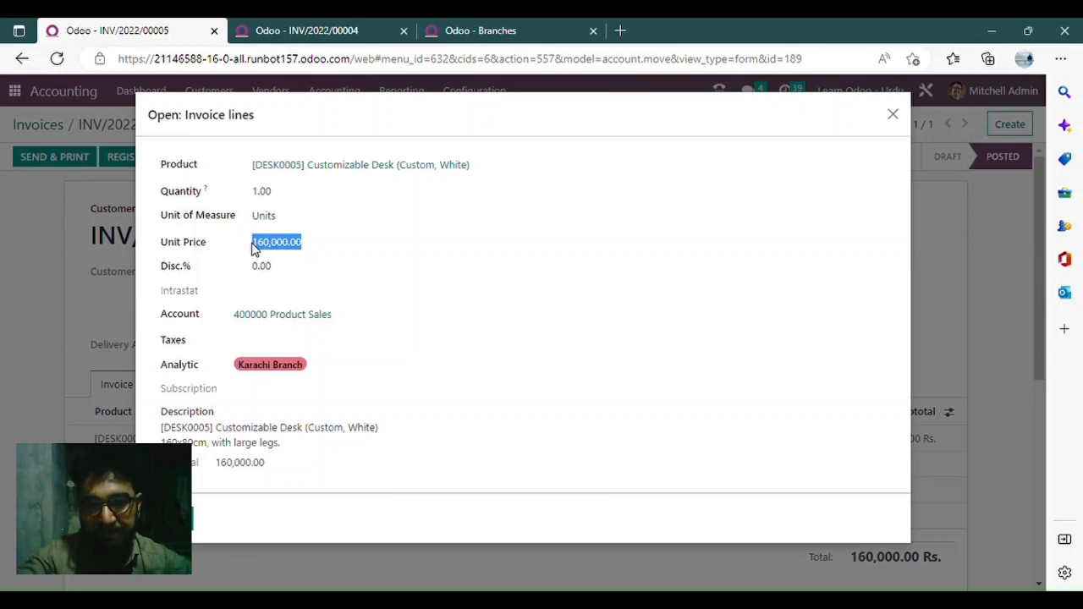
key(Escape)
Step: Create a new vendor bill for Azure Interior with the bill date 11/18/2022
click(275, 90)
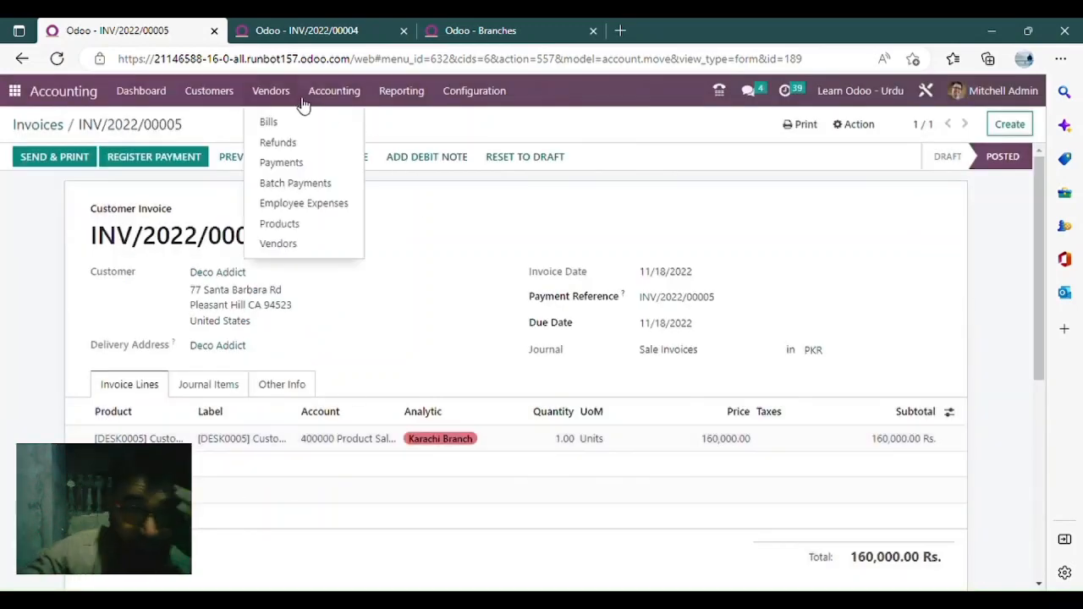
click(284, 125)
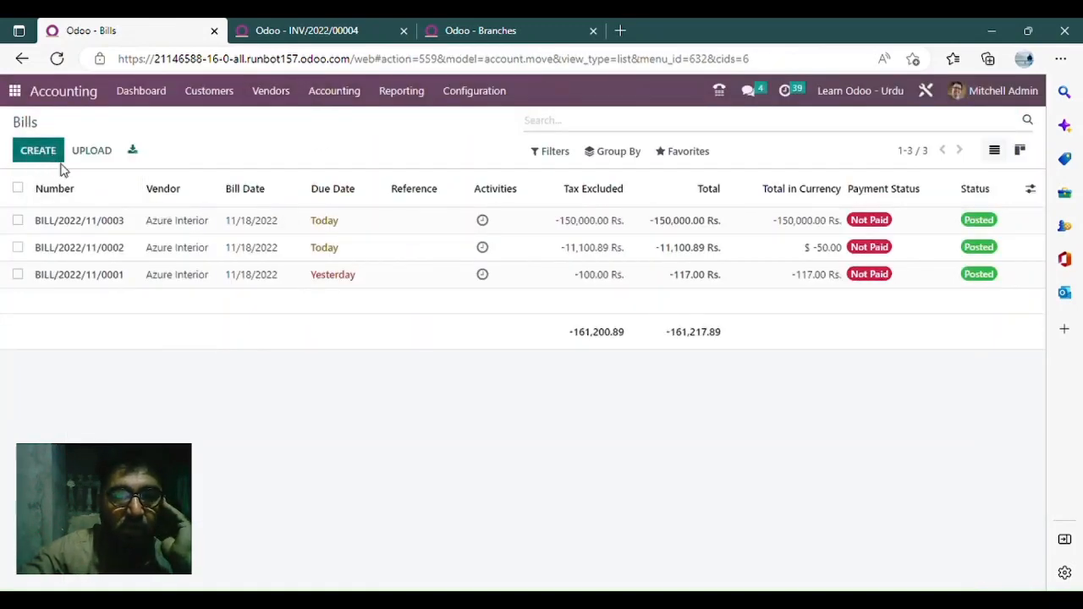
click(57, 159)
click(274, 274)
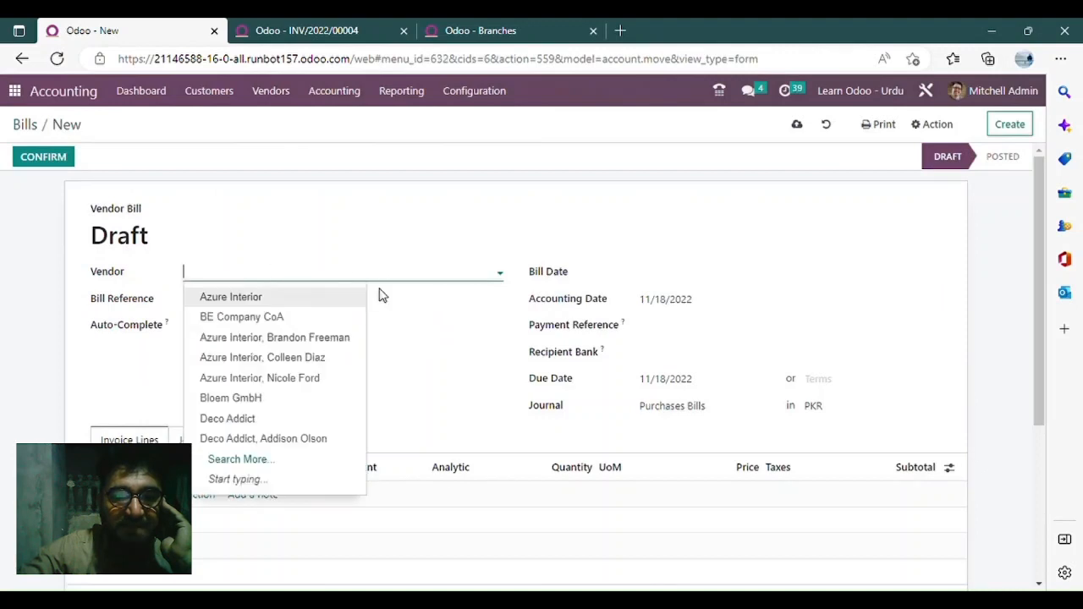
click(269, 298)
click(724, 272)
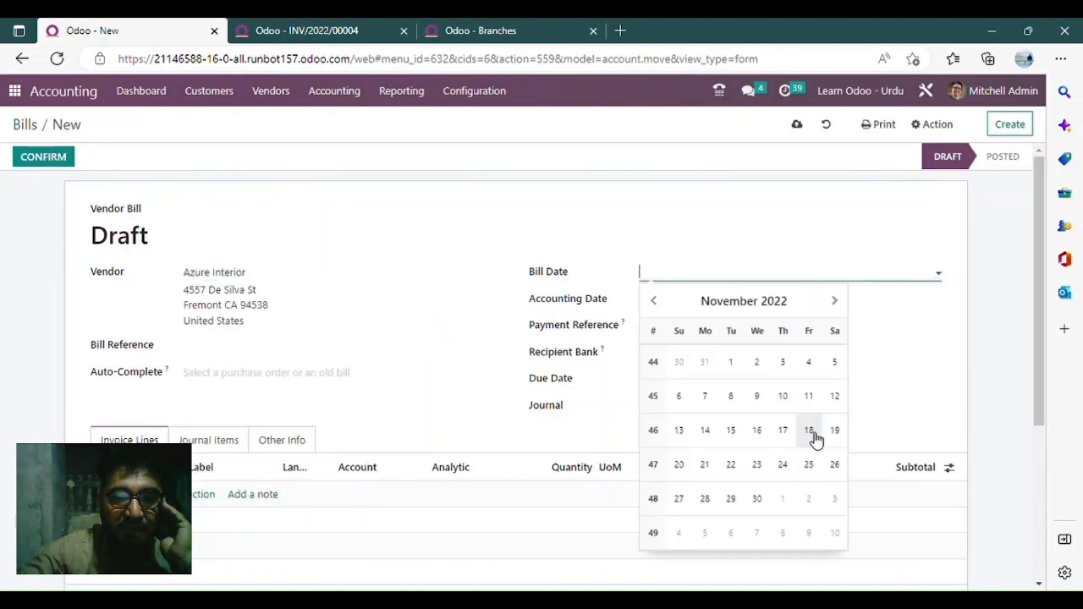
click(810, 431)
Step: Add a line to the vendor bill for the product [DESK0005] Customizable Desk (Custom, White)
scroll(282, 382, down, 1)
click(116, 405)
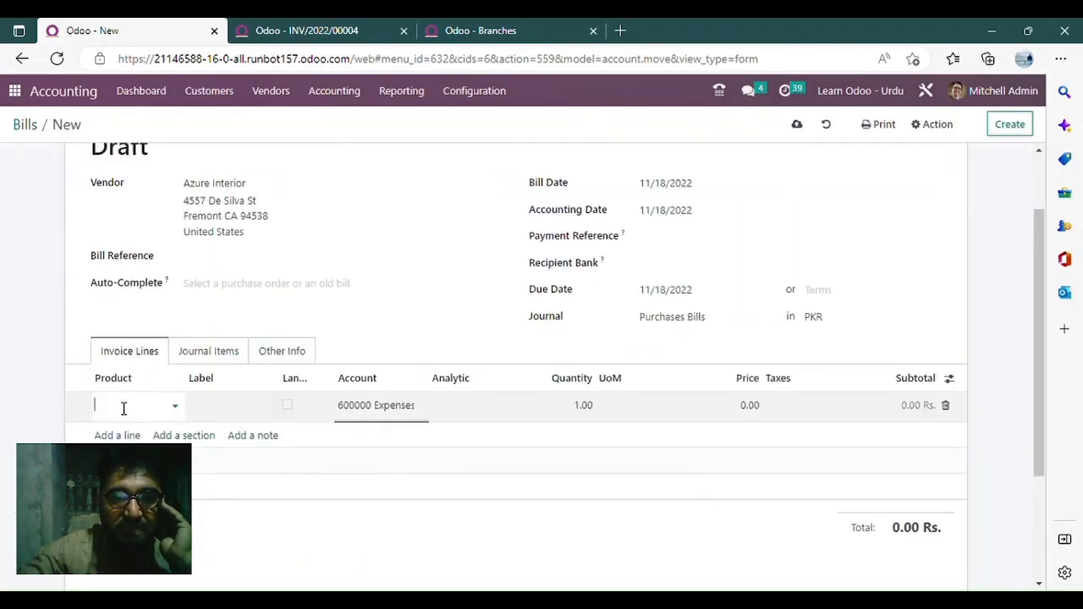
click(151, 412)
click(243, 279)
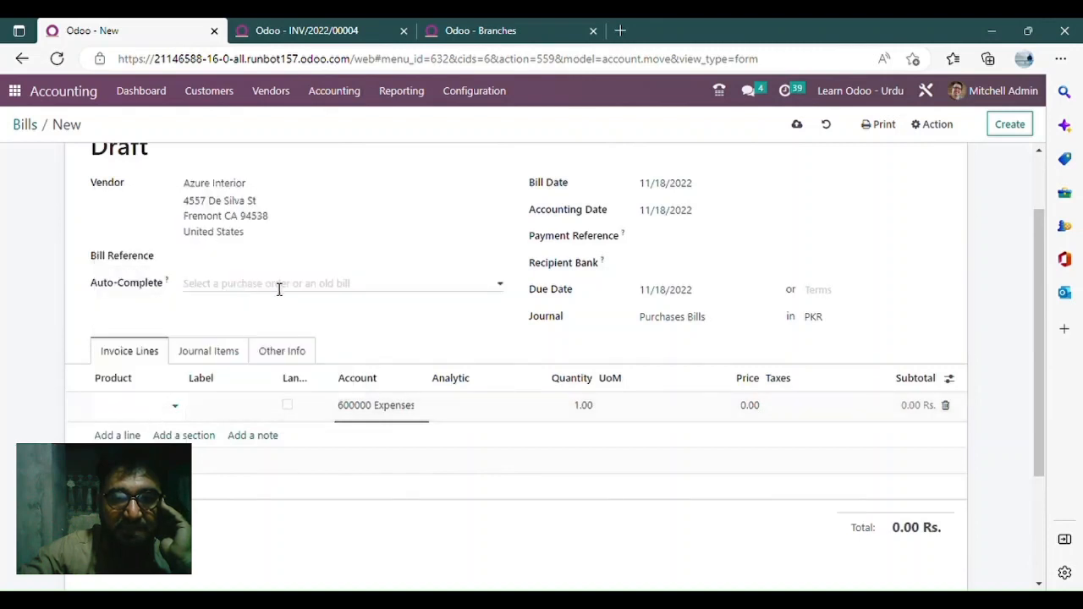
Step: Set the price of the vendor bill's desk line to 130,000
click(737, 411)
text(160,000.00)
double_click(759, 423)
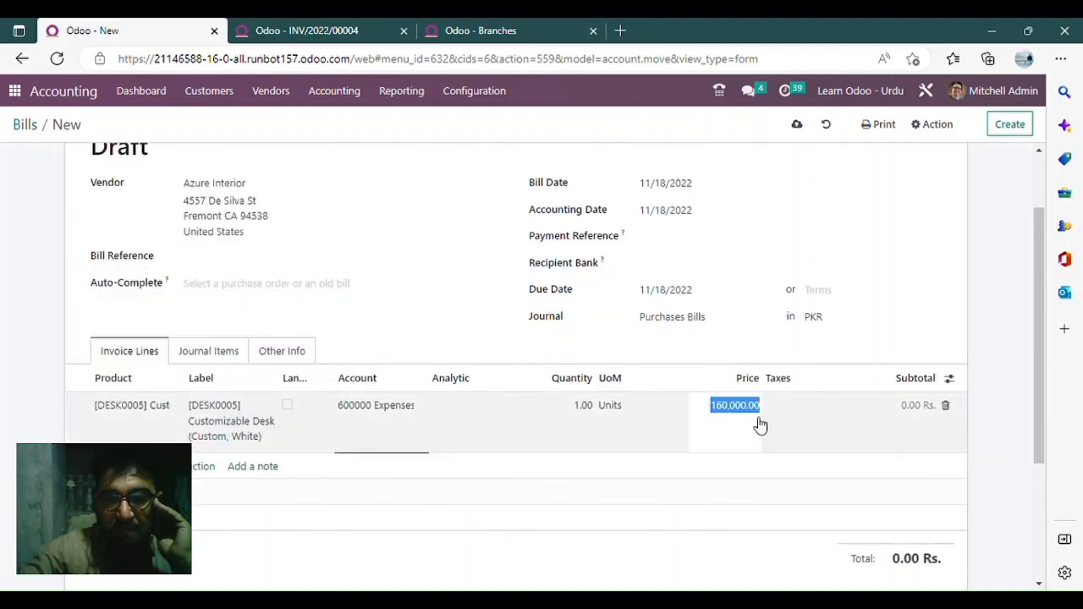
key(Left)
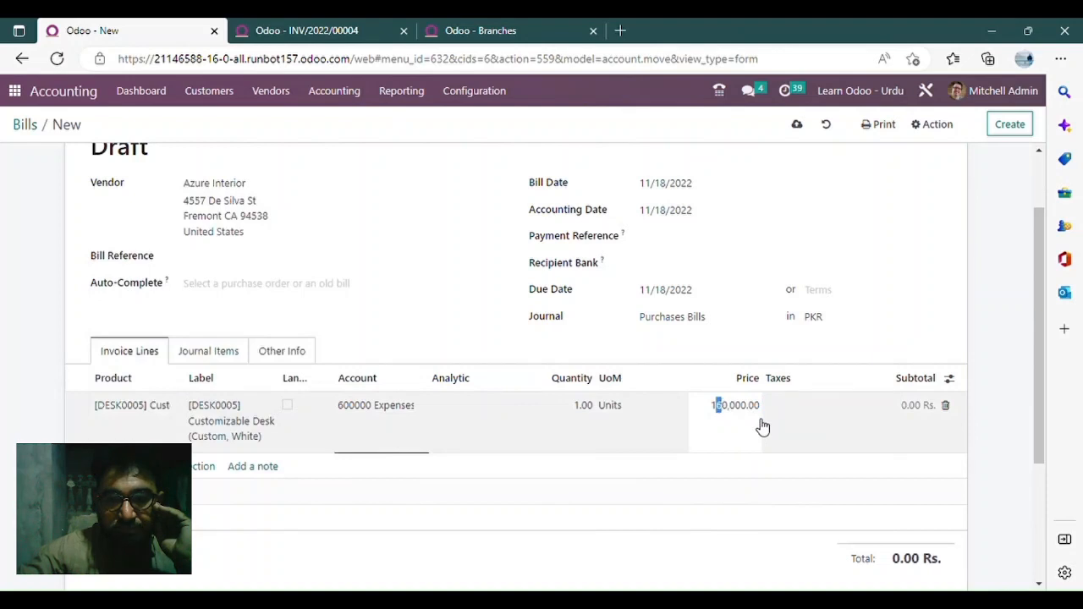
text(3)
click(411, 330)
Step: Try to confirm the vendor bill without any analytic distribution on its line, and read the response
scroll(573, 348, down, 1)
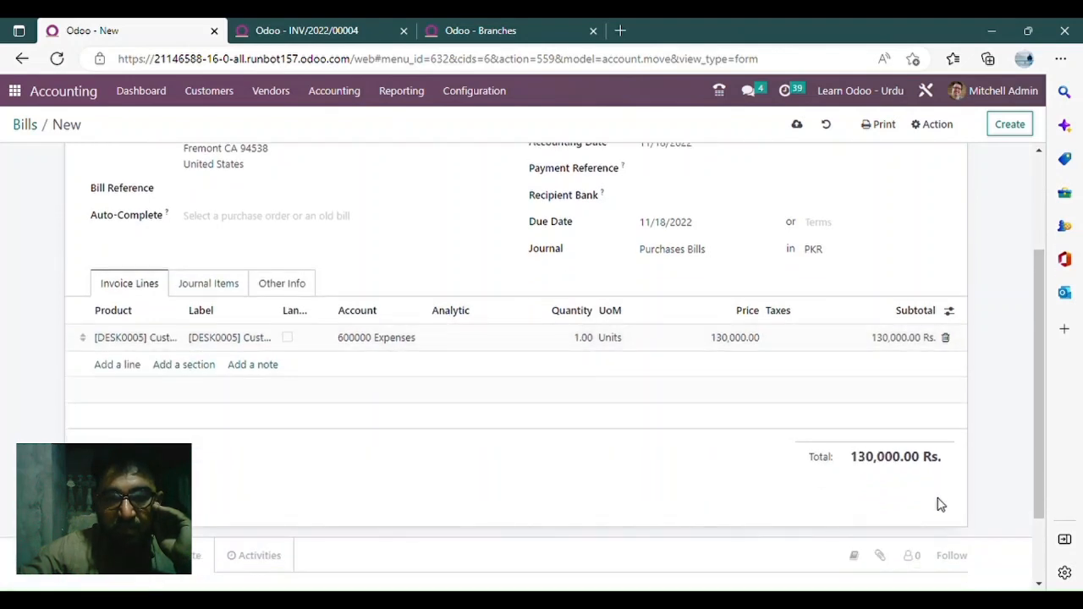
scroll(302, 305, up, 3)
click(36, 157)
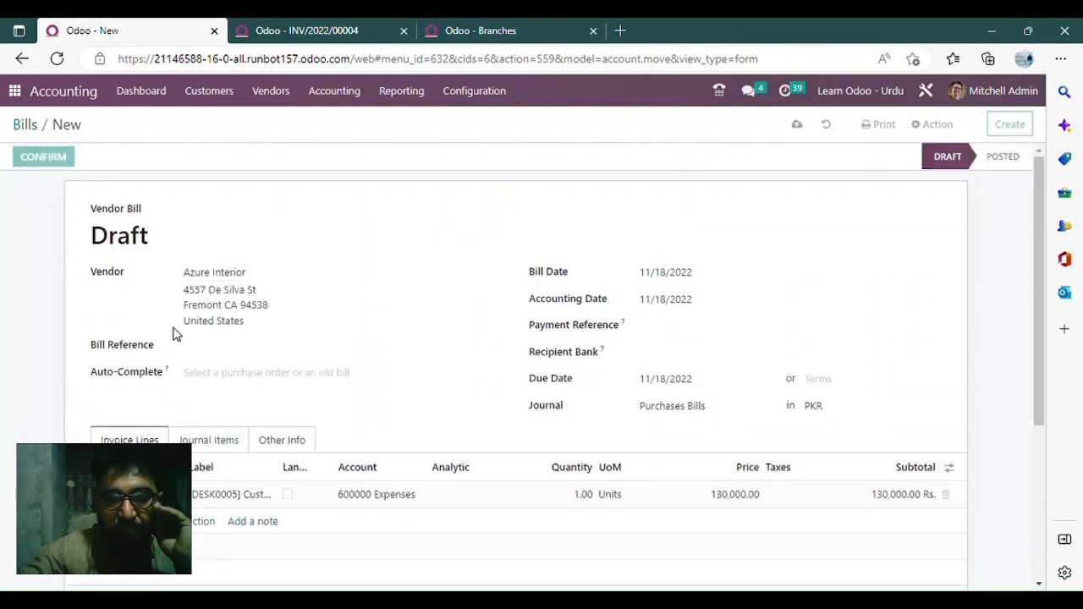
click(53, 155)
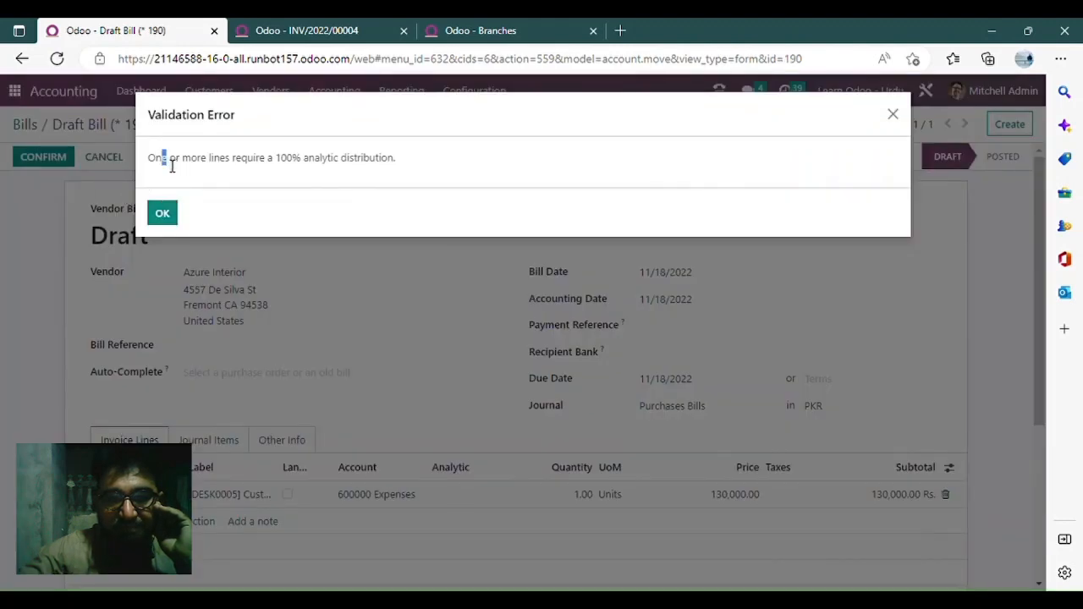
drag(168, 158, 364, 158)
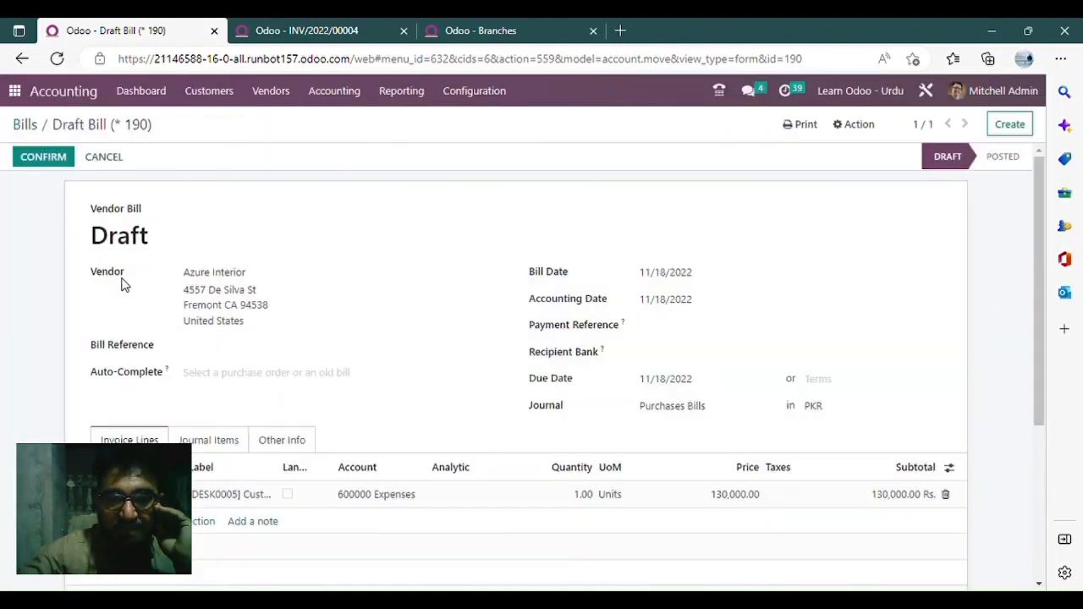
Step: Add Karachi Branch at 100% under Branches in the bill line's analytic distribution
scroll(452, 474, down, 1)
click(482, 453)
click(438, 311)
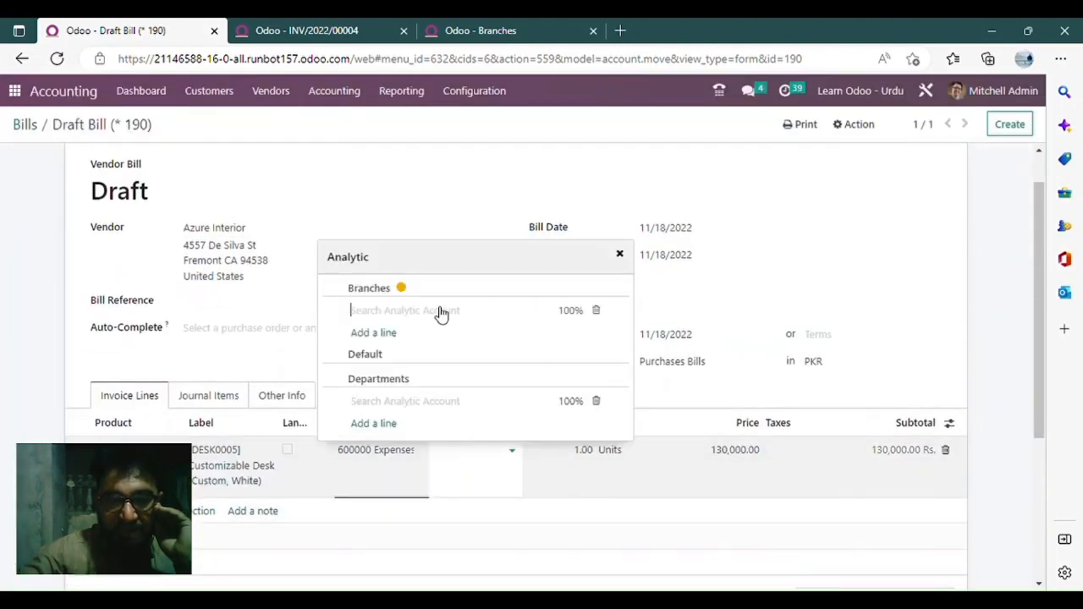
click(419, 334)
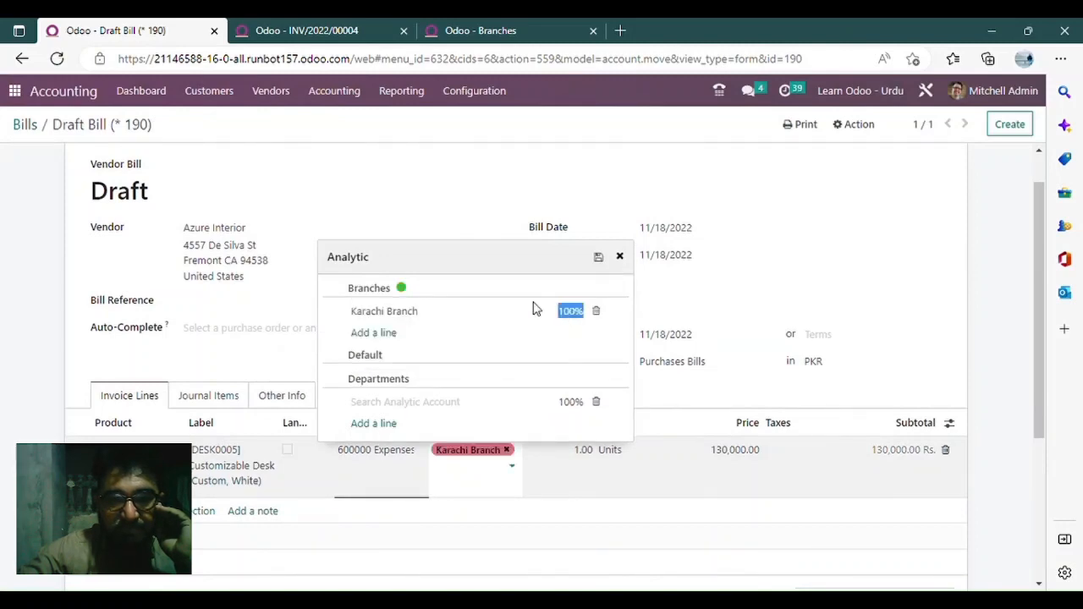
click(599, 258)
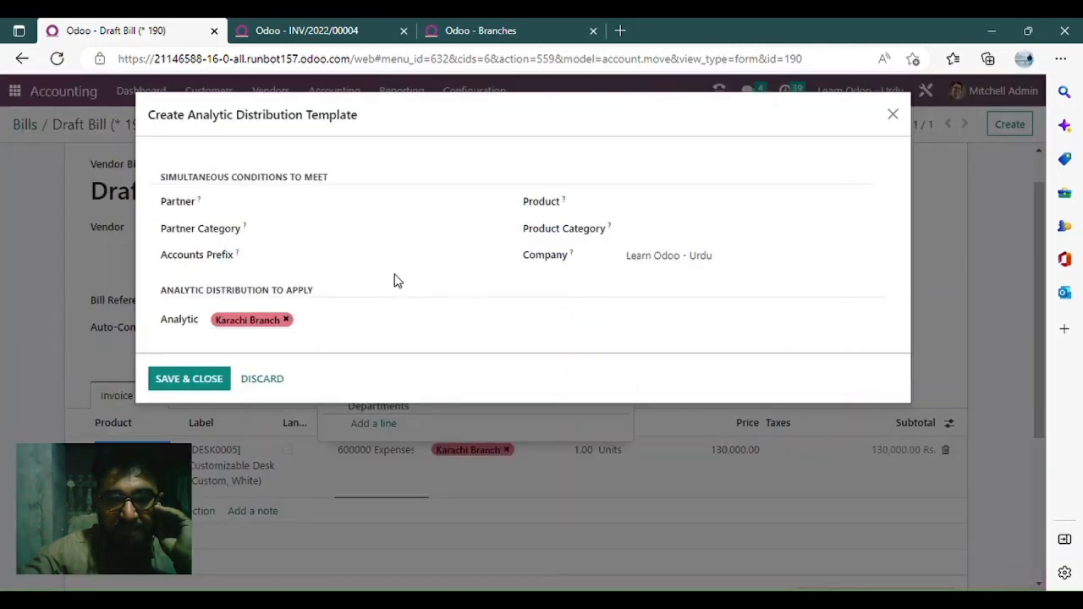
click(261, 380)
click(694, 389)
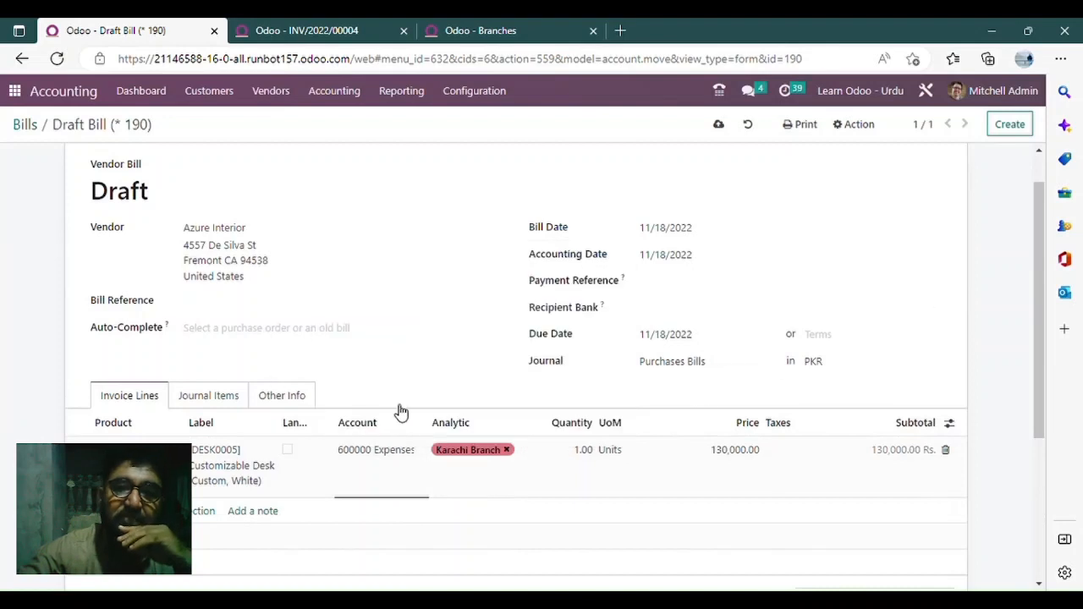
Step: Try adding Finance at 100% under Departments in the bill line's analytic distribution, and remove it again
click(515, 454)
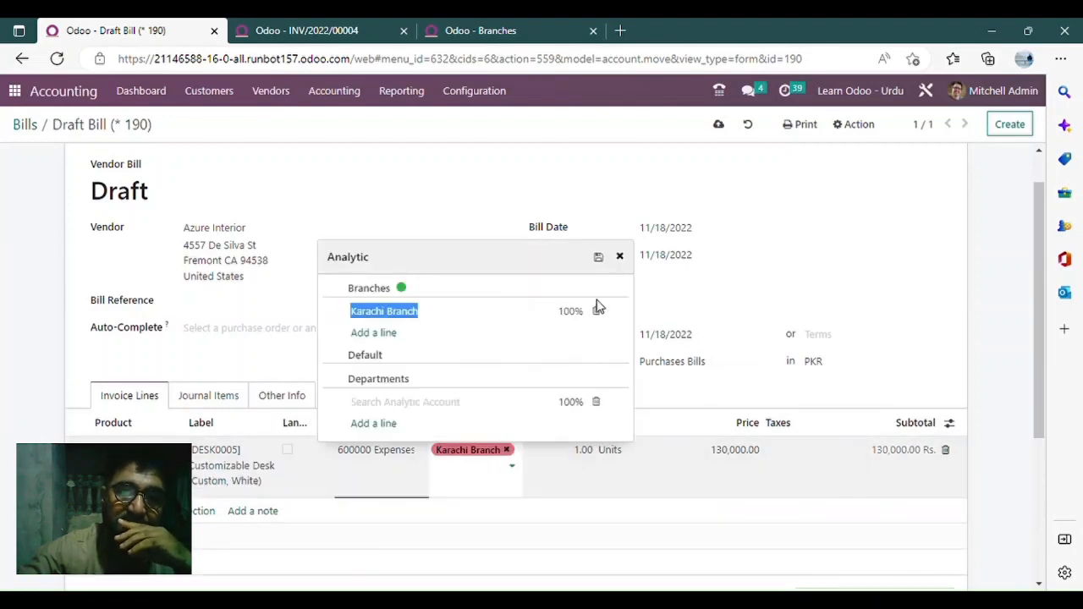
click(395, 403)
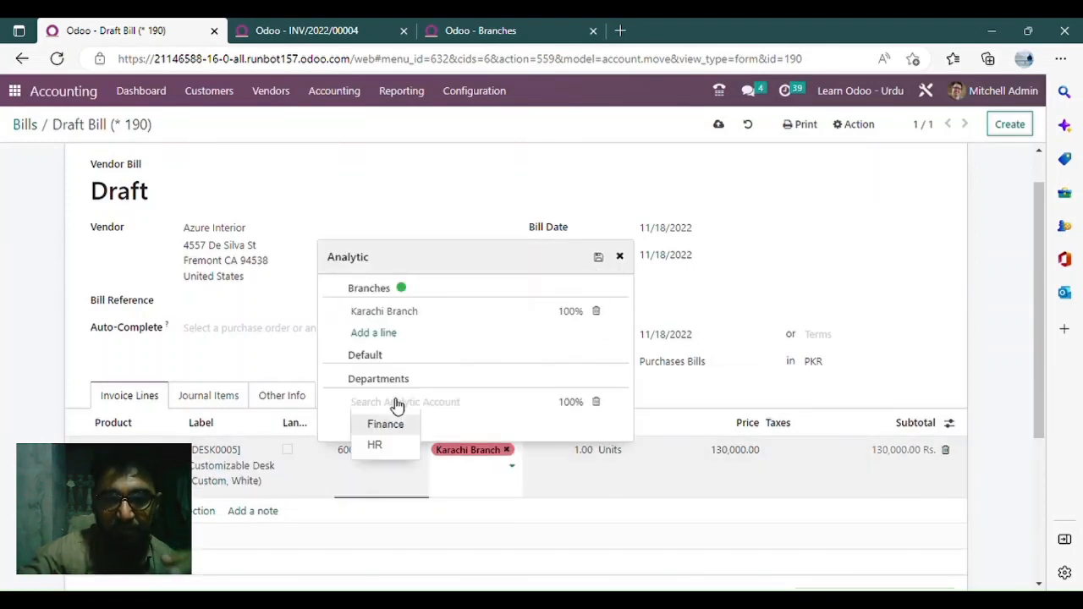
click(398, 421)
click(569, 405)
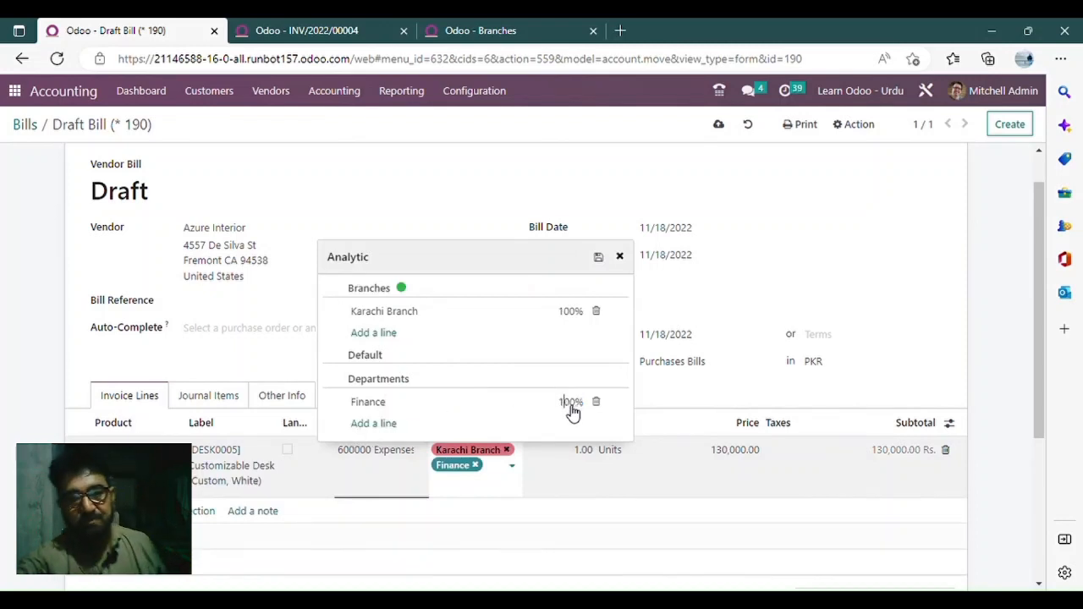
click(432, 411)
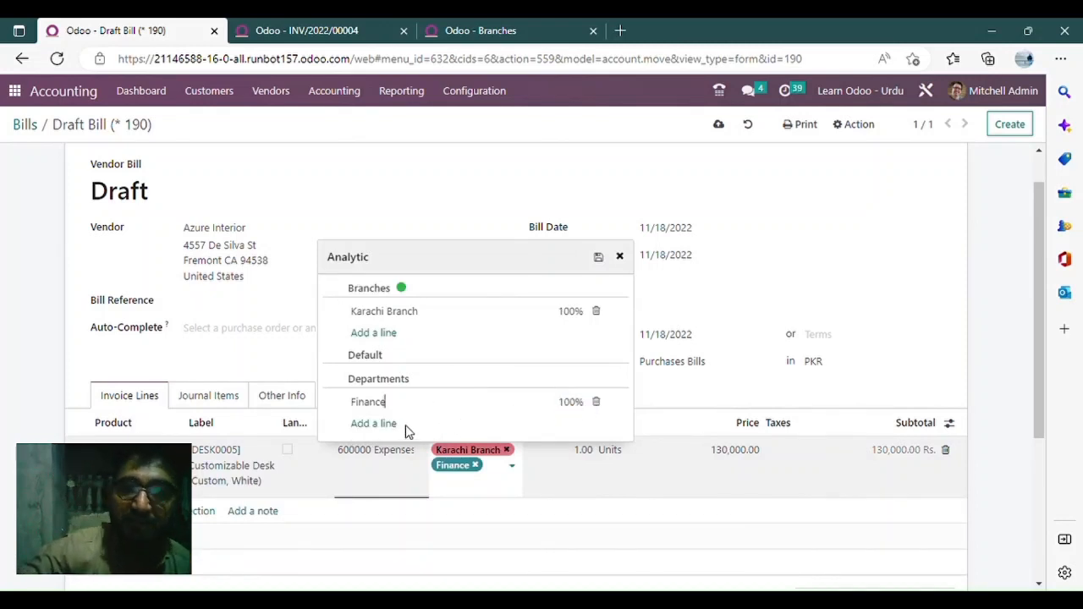
click(399, 423)
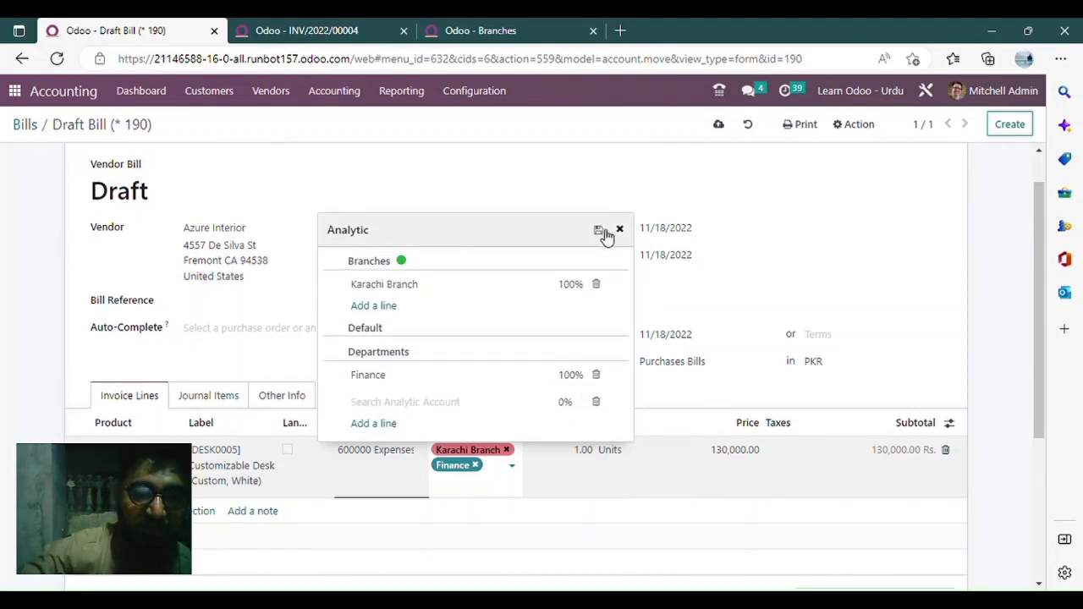
click(597, 375)
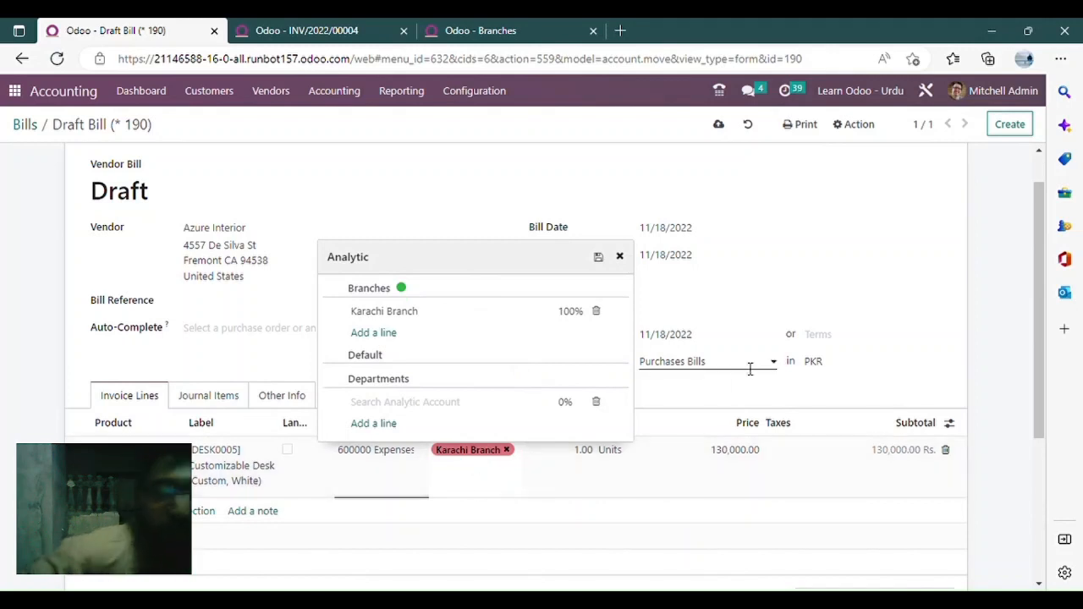
Step: Close the bill line's analytic distribution and confirm the vendor bill
click(699, 397)
click(47, 159)
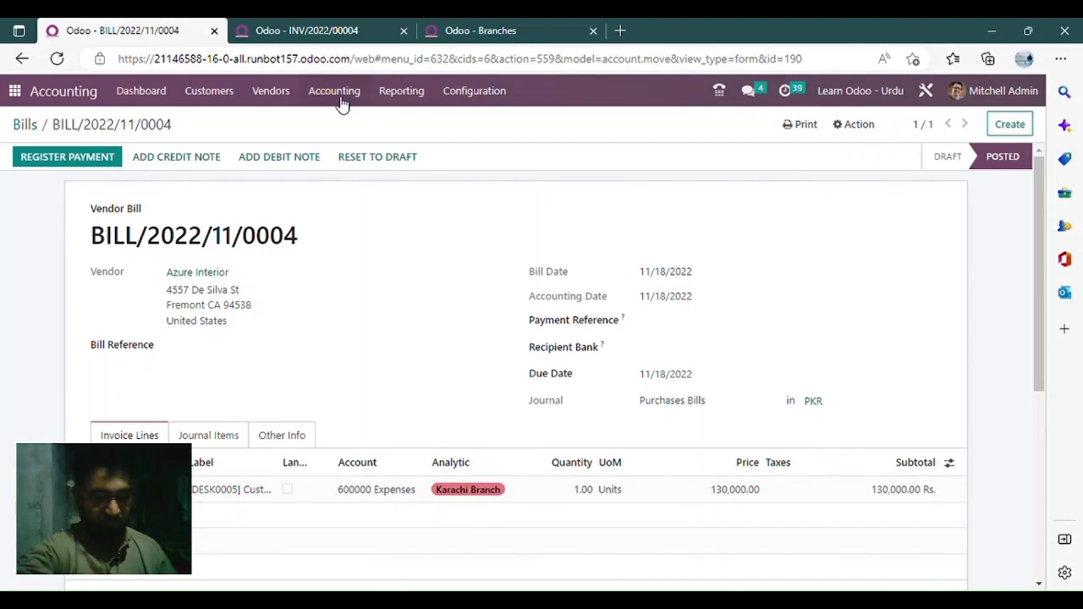
Step: Open the Profit and Loss report and examine the overall income, expense and net profit lines
click(402, 100)
click(505, 171)
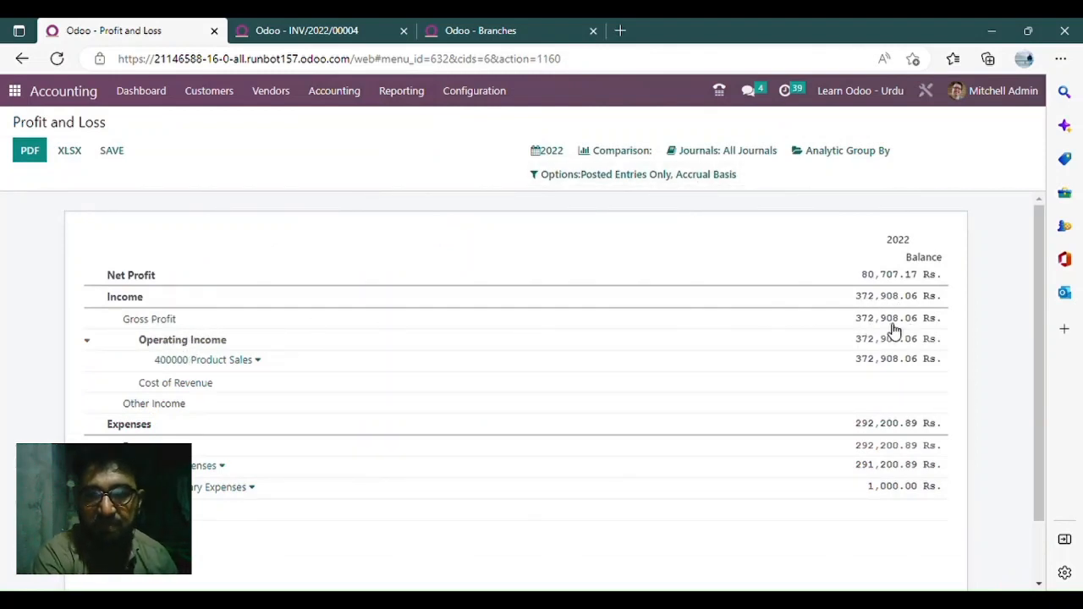
scroll(804, 313, down, 2)
scroll(533, 309, up, 1)
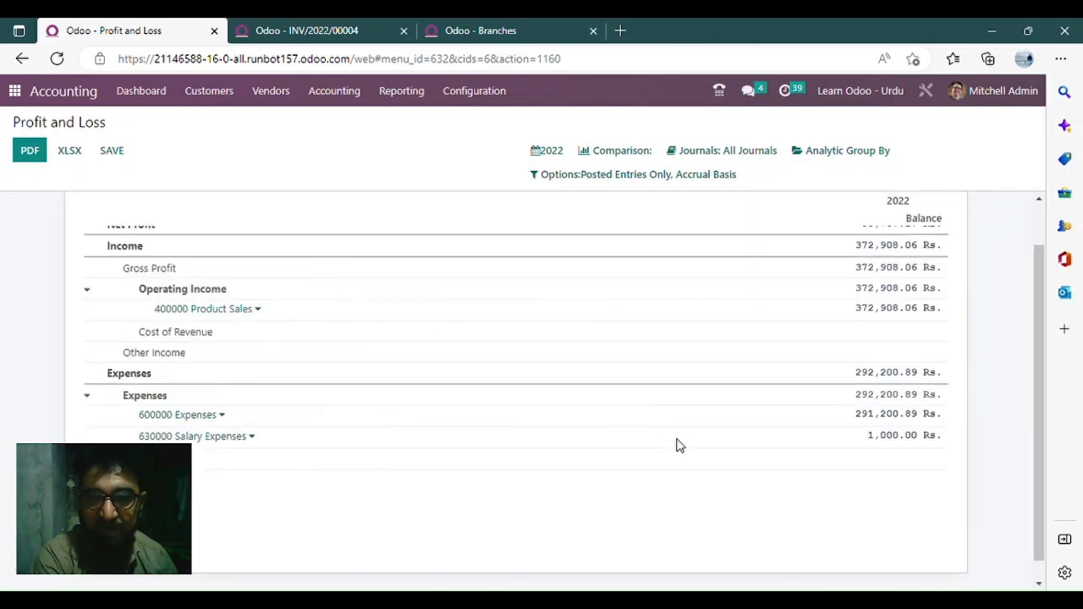
scroll(232, 358, up, 1)
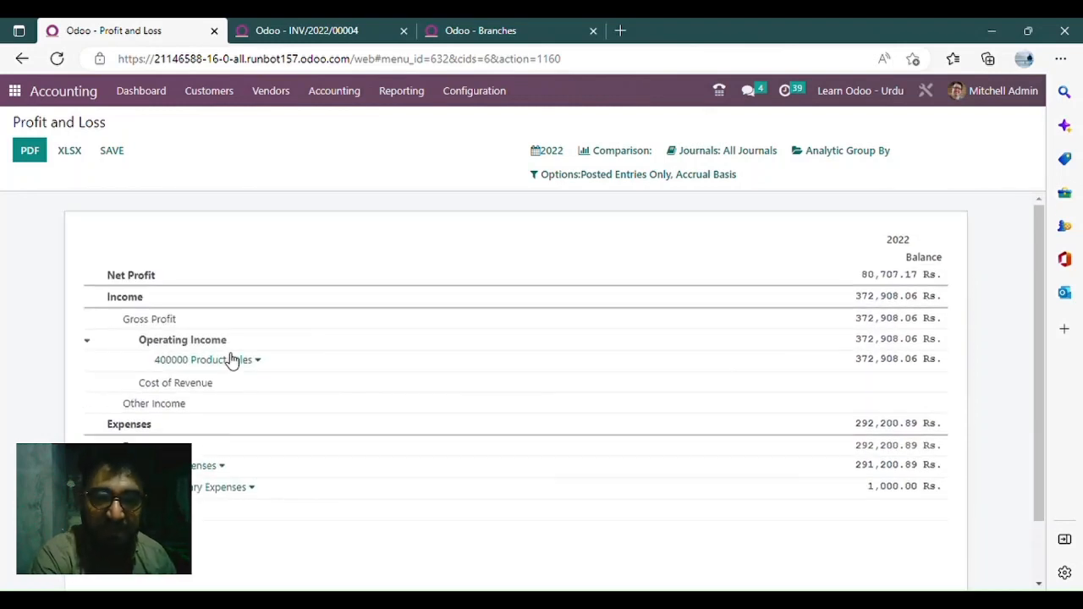
scroll(232, 288, down, 1)
scroll(423, 280, up, 1)
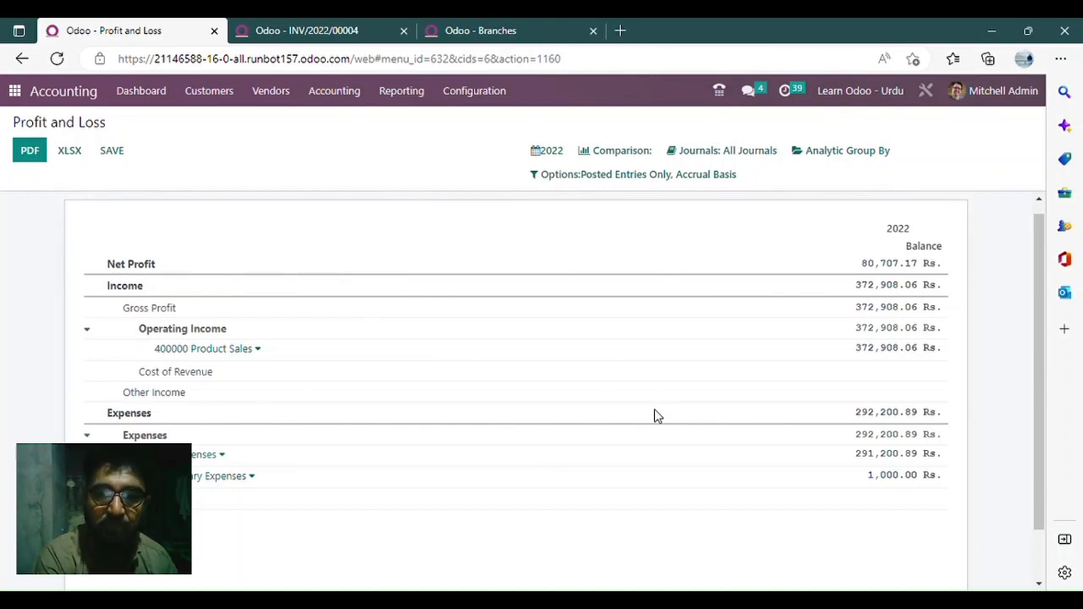
Step: Group the Profit and Loss report by the analytic account Lahore Branch and examine that branch's income and expenses
click(842, 153)
click(959, 186)
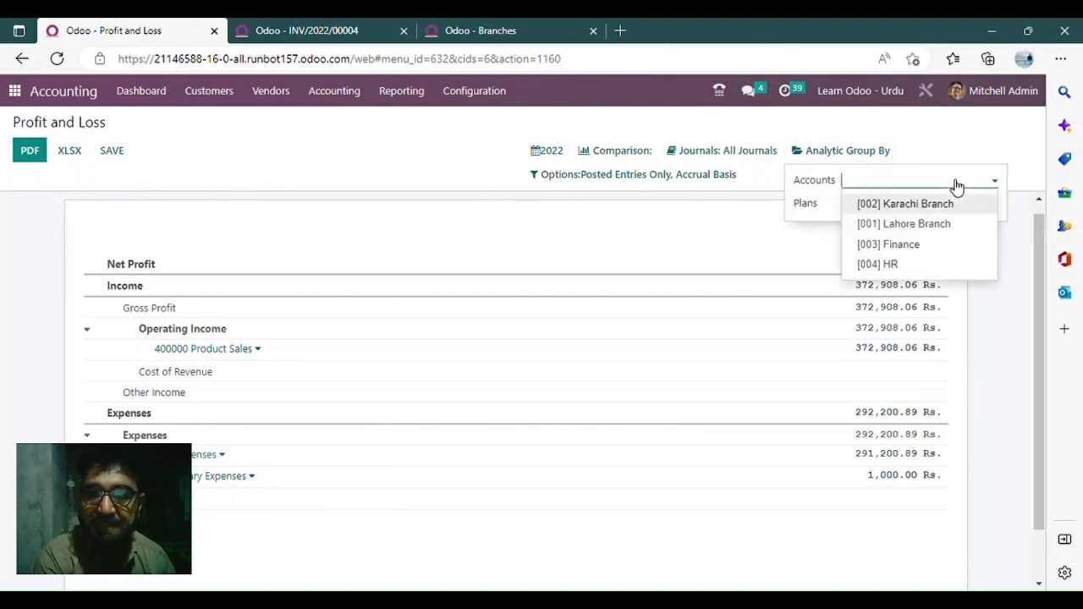
click(904, 223)
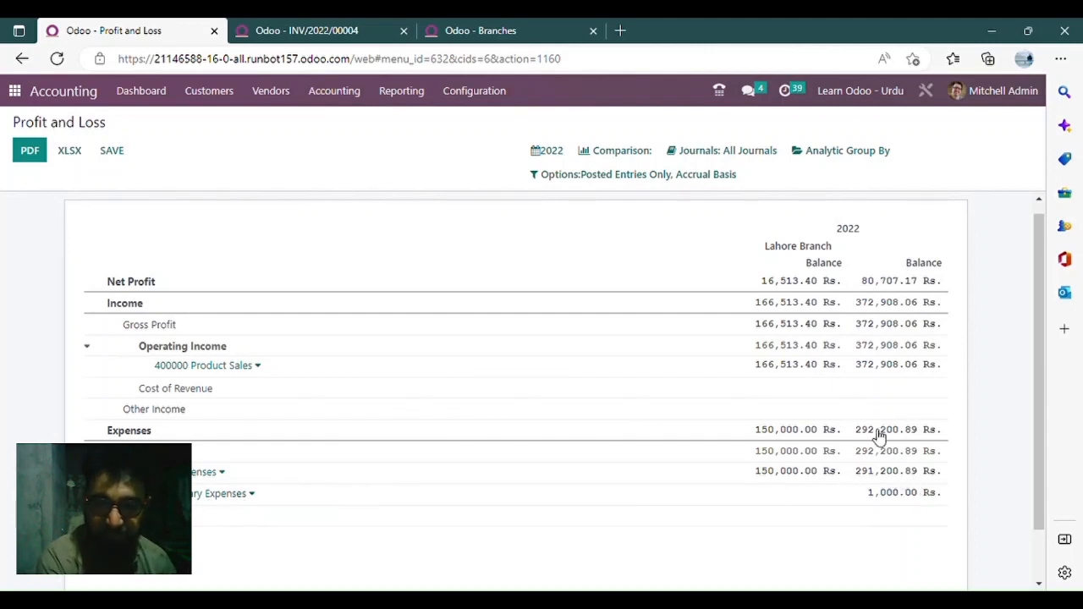
drag(778, 246, 835, 259)
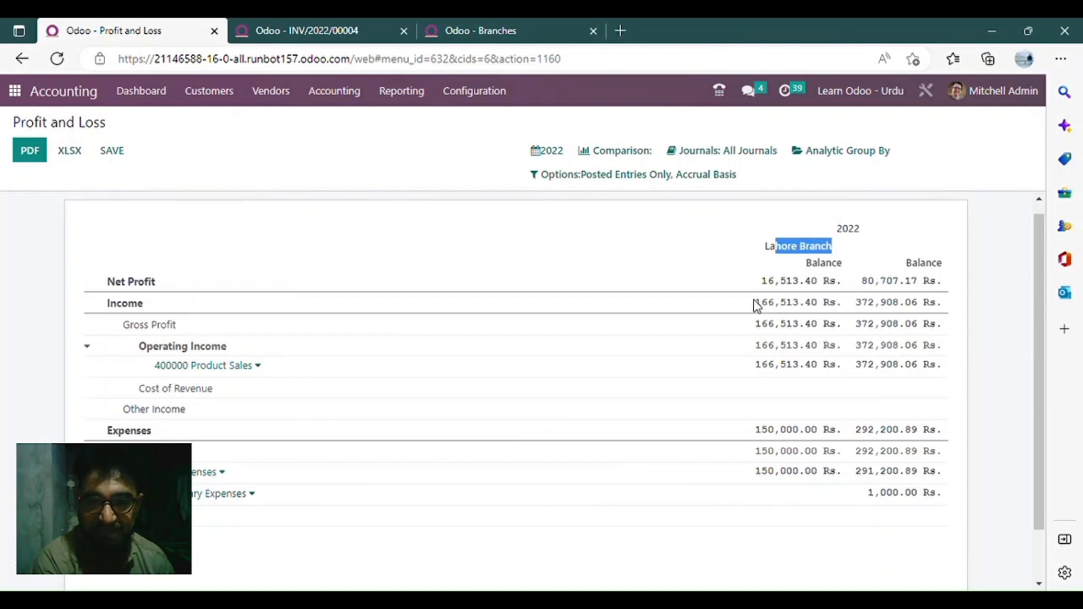
drag(755, 305, 815, 311)
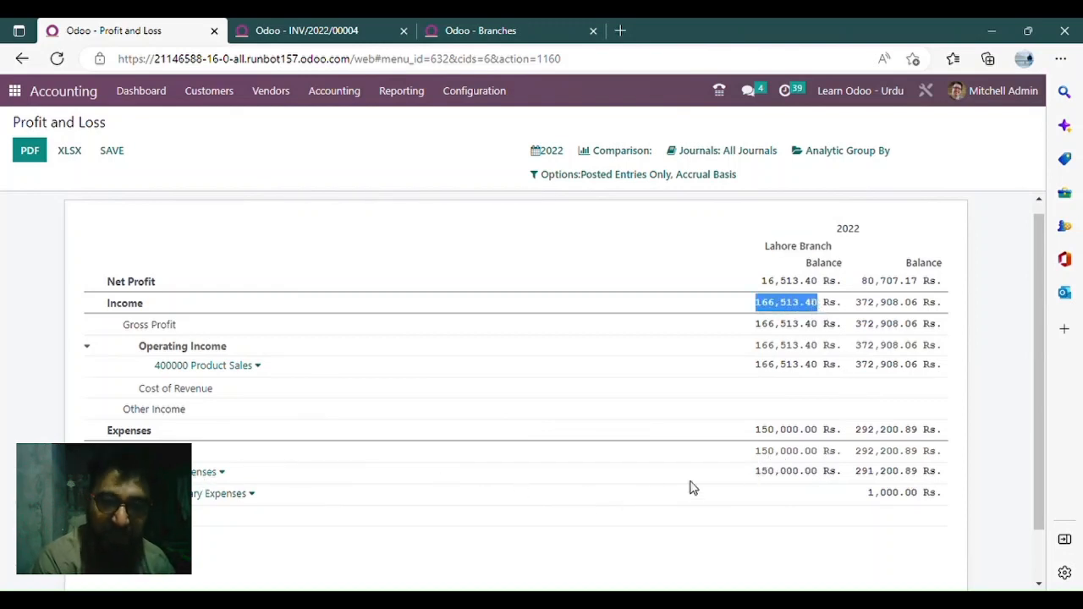
click(762, 472)
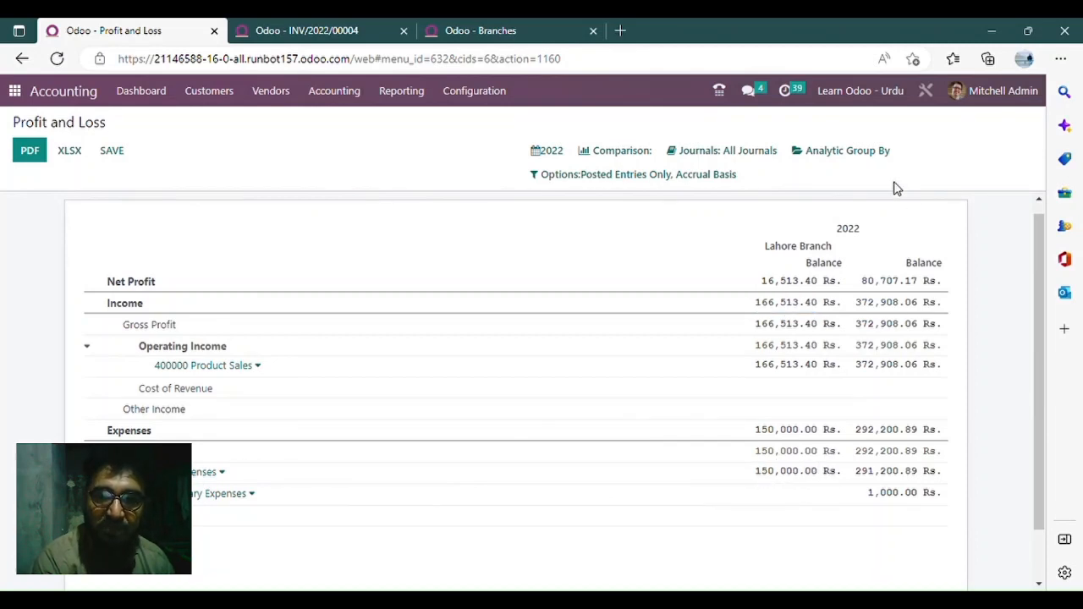
click(107, 126)
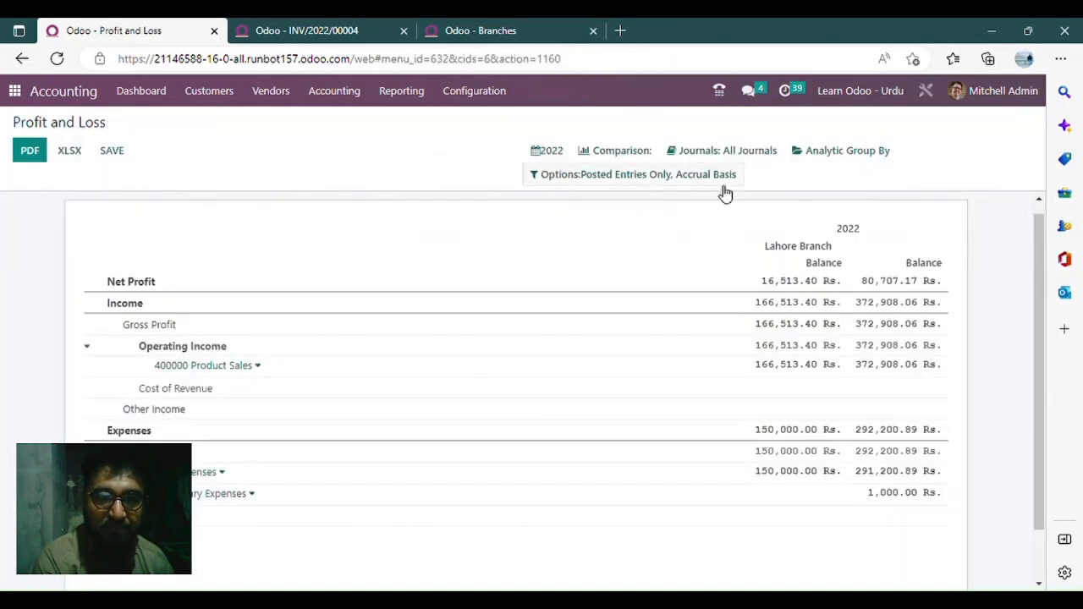
Step: Add Karachi Branch to the Profit and Loss report's analytic grouping and compare the branches' net profit
click(853, 152)
click(940, 203)
click(978, 319)
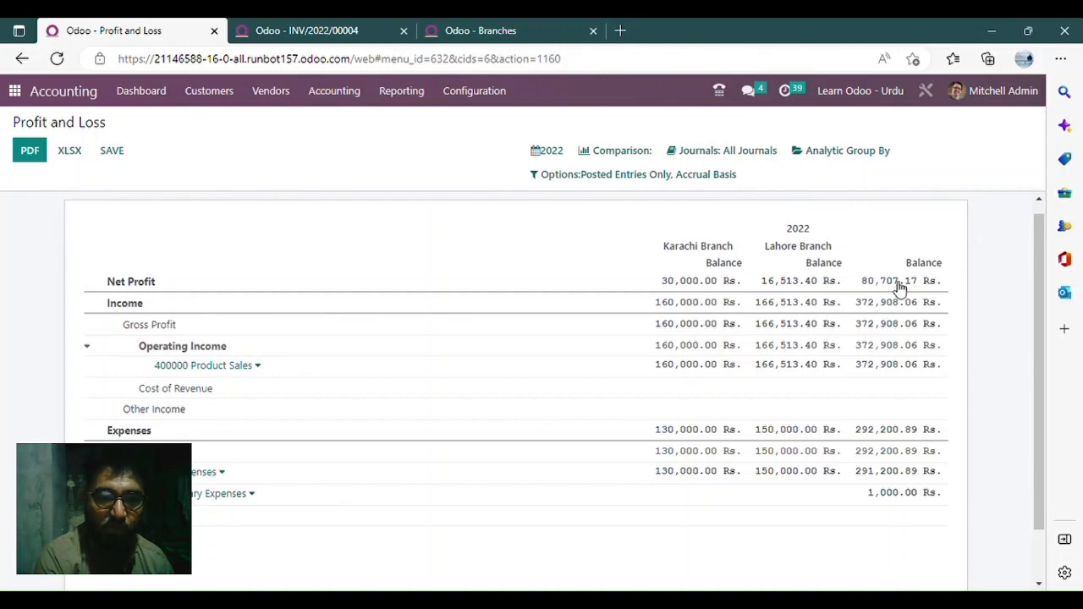
click(695, 283)
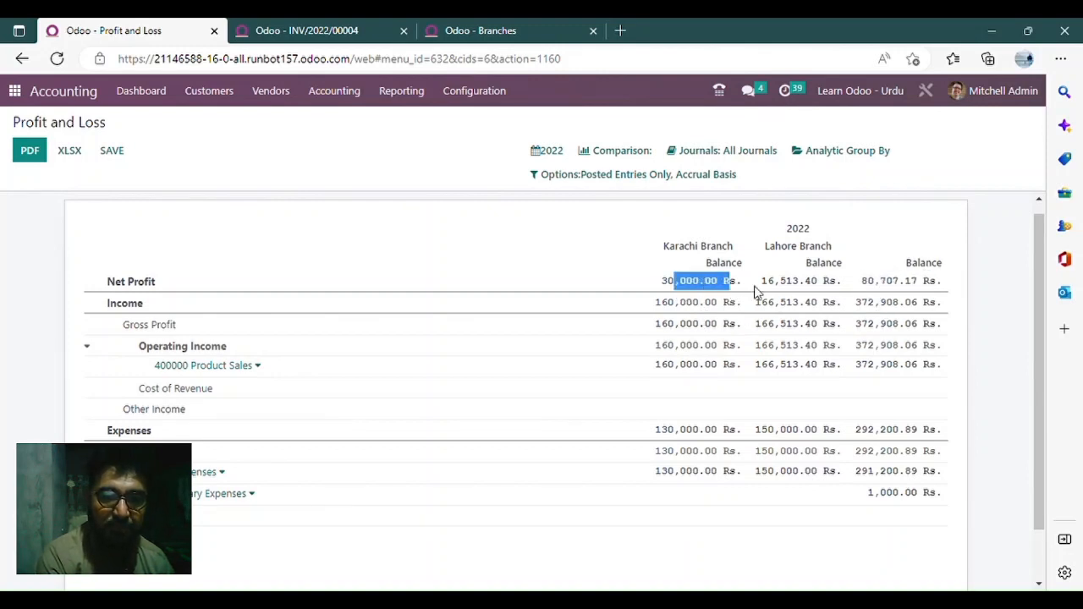
click(104, 125)
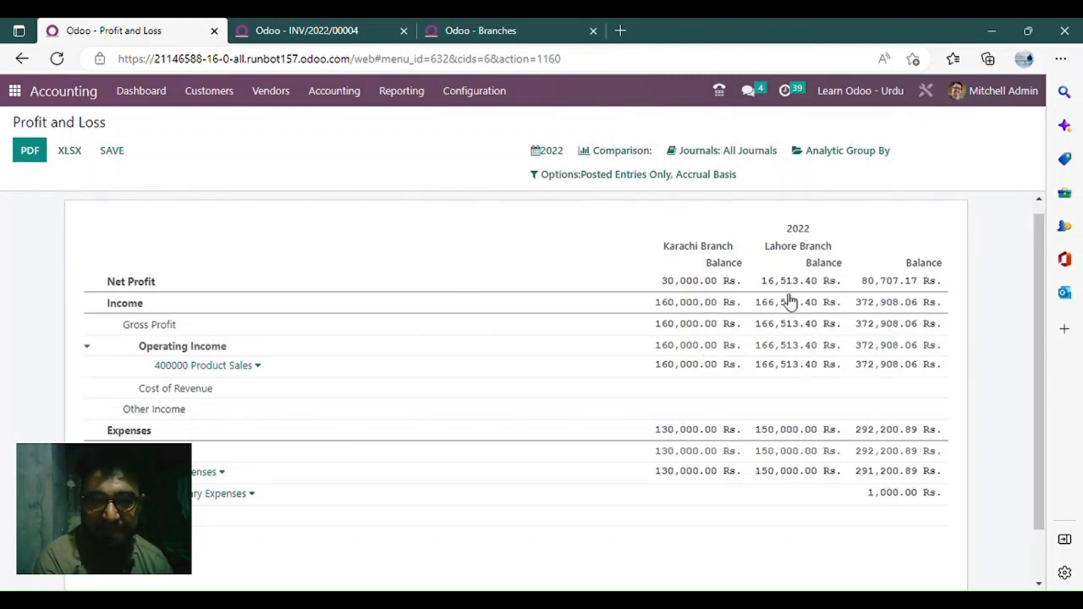
Step: Add the department accounts Finance and HR to the Profit and Loss report's analytic grouping
click(849, 154)
click(905, 217)
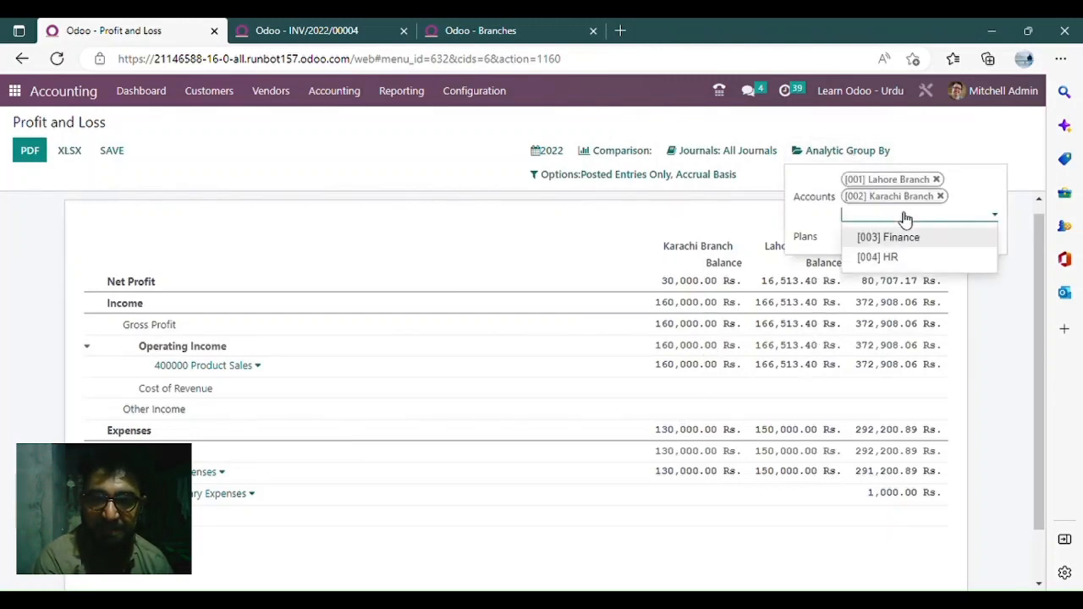
click(935, 240)
click(847, 156)
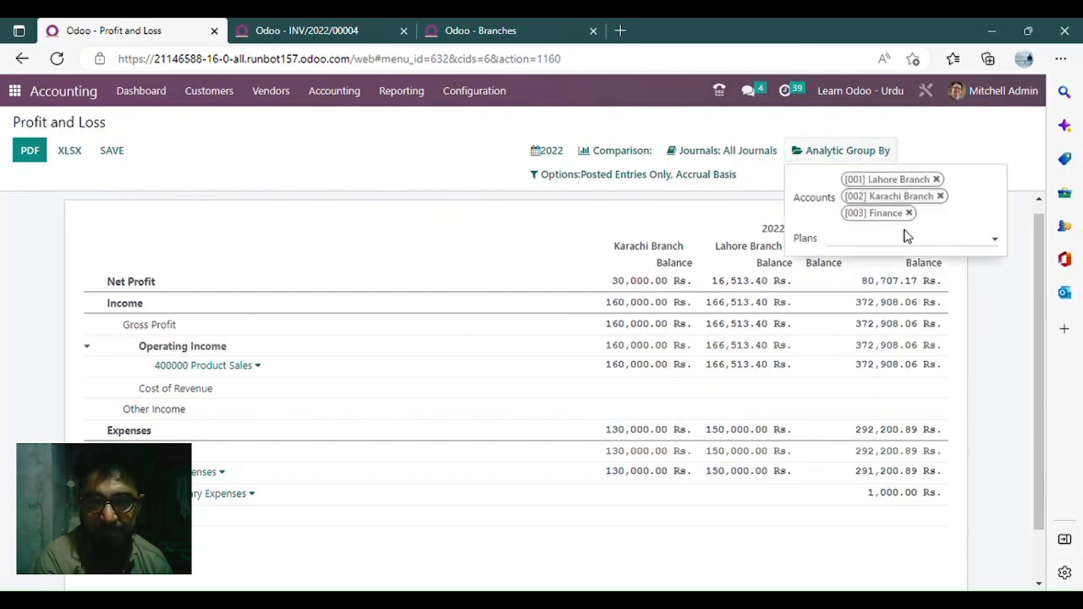
click(934, 224)
click(950, 237)
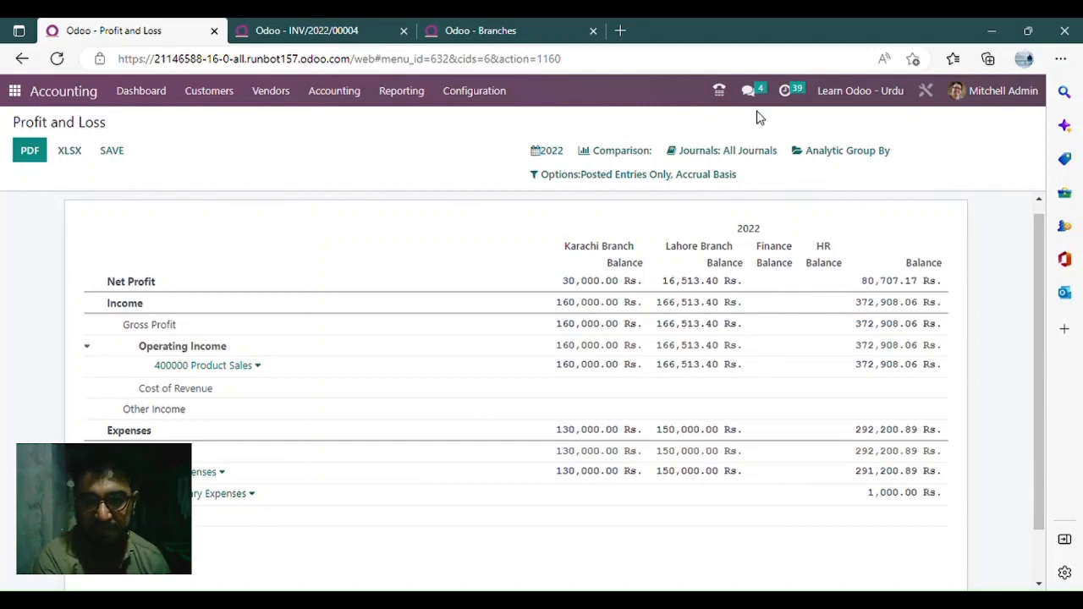
click(466, 91)
scroll(501, 383, down, 2)
scroll(502, 382, down, 3)
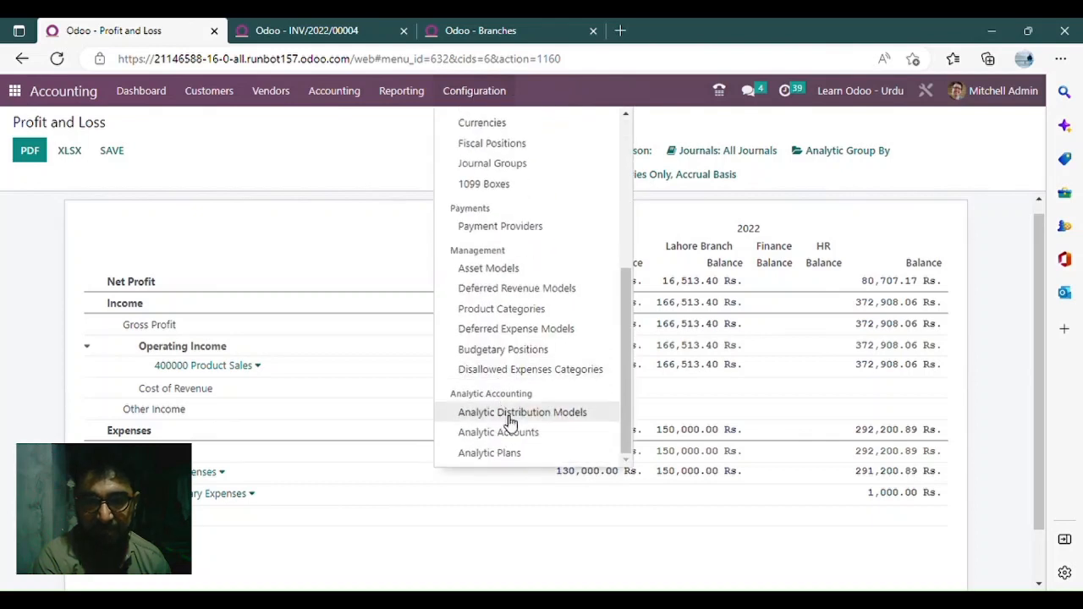
click(572, 455)
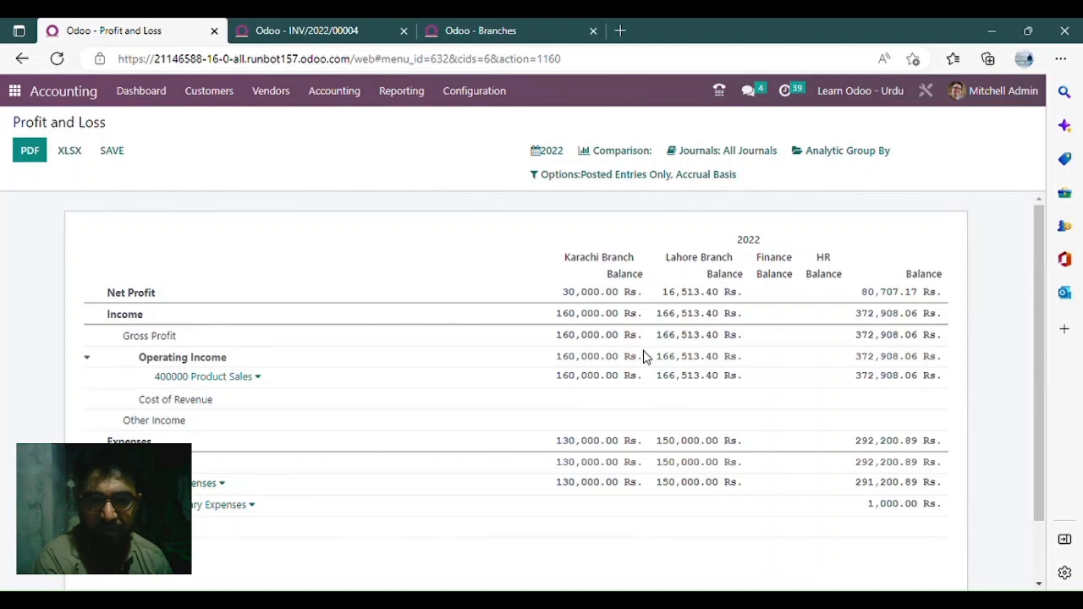
Step: Open the Balance Sheet, view it grouped by the analytic account Karachi Branch, and remove that grouping
click(413, 100)
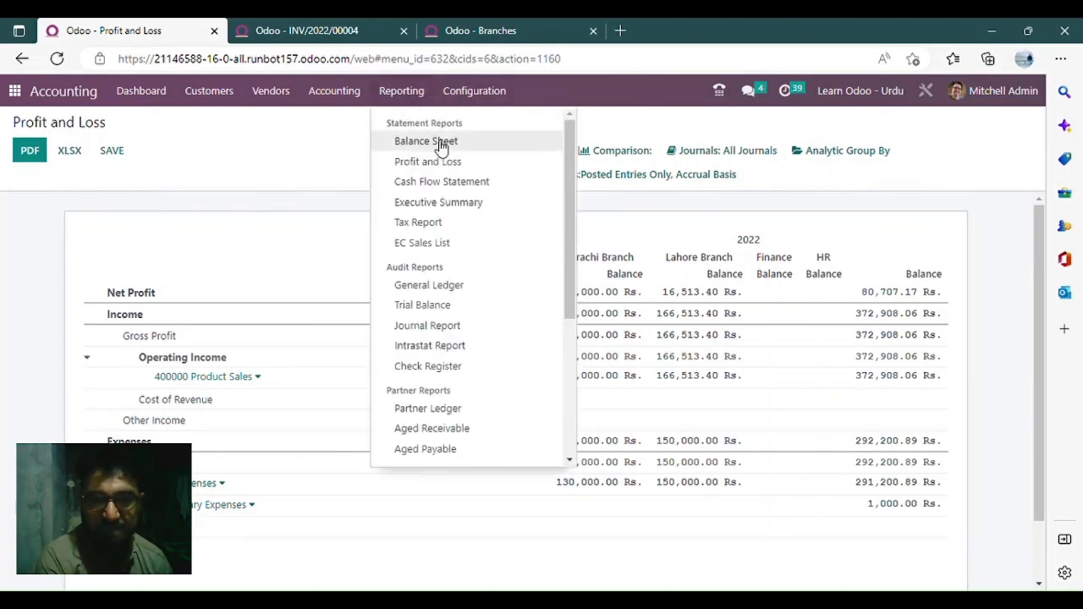
click(440, 144)
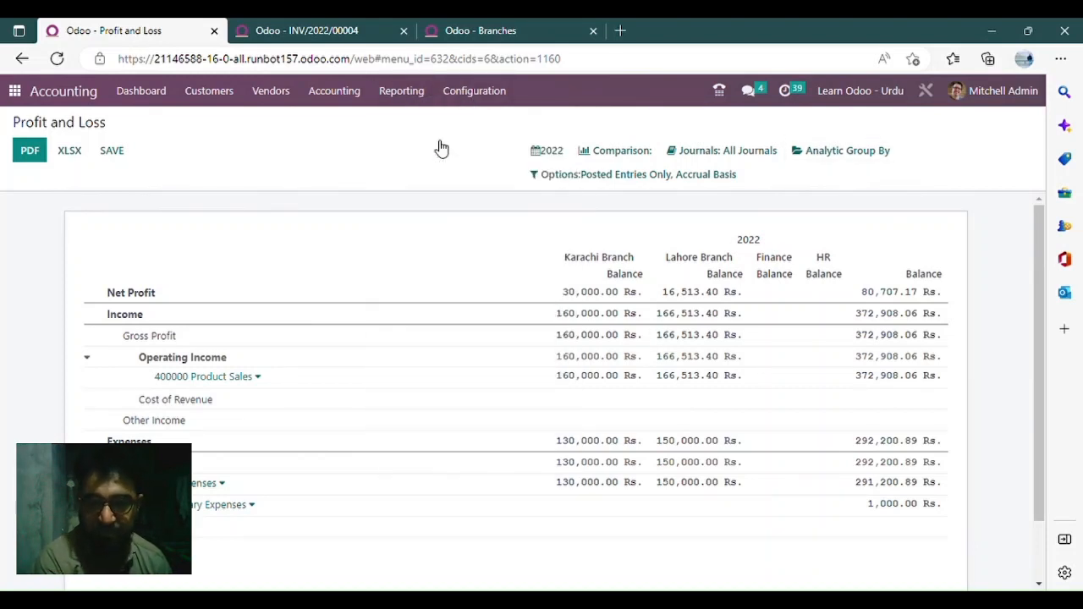
click(890, 148)
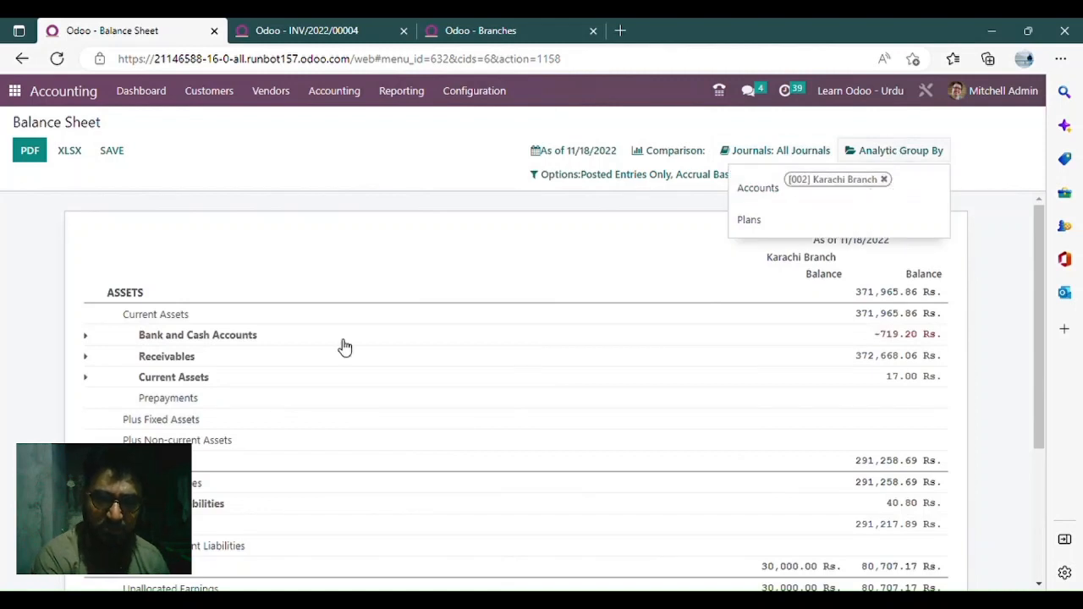
click(883, 179)
Step: Open the General Ledger and view the analytic accounts available for filtering it
click(415, 91)
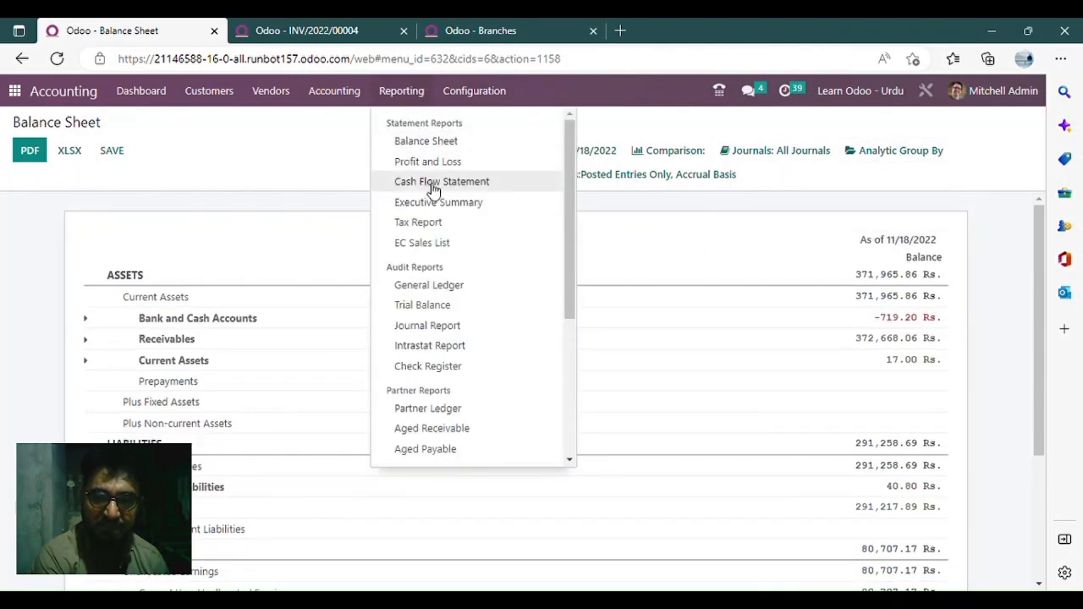
click(468, 288)
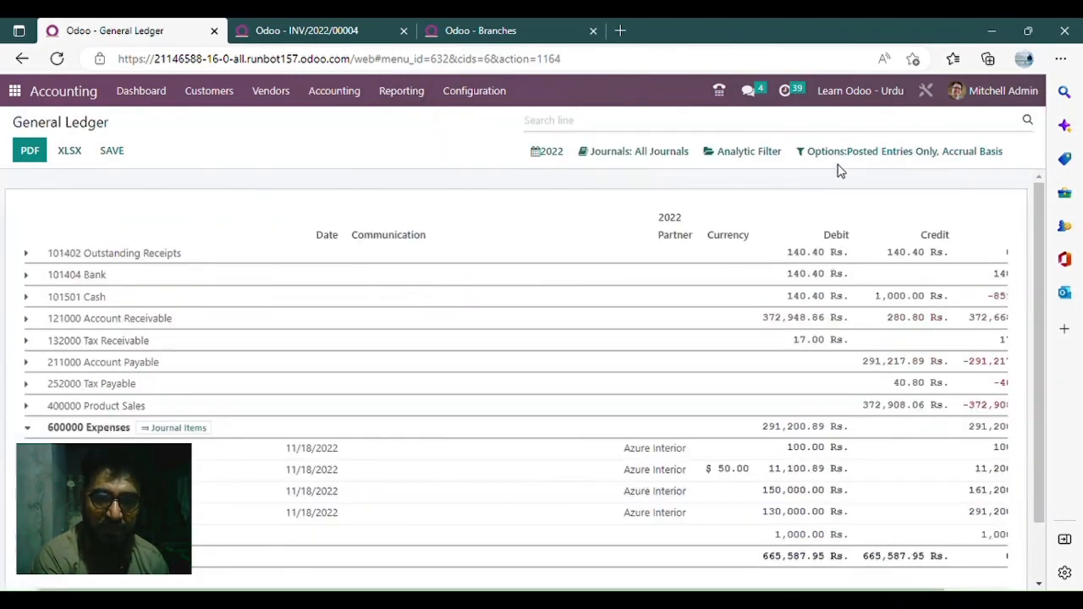
click(745, 151)
click(792, 178)
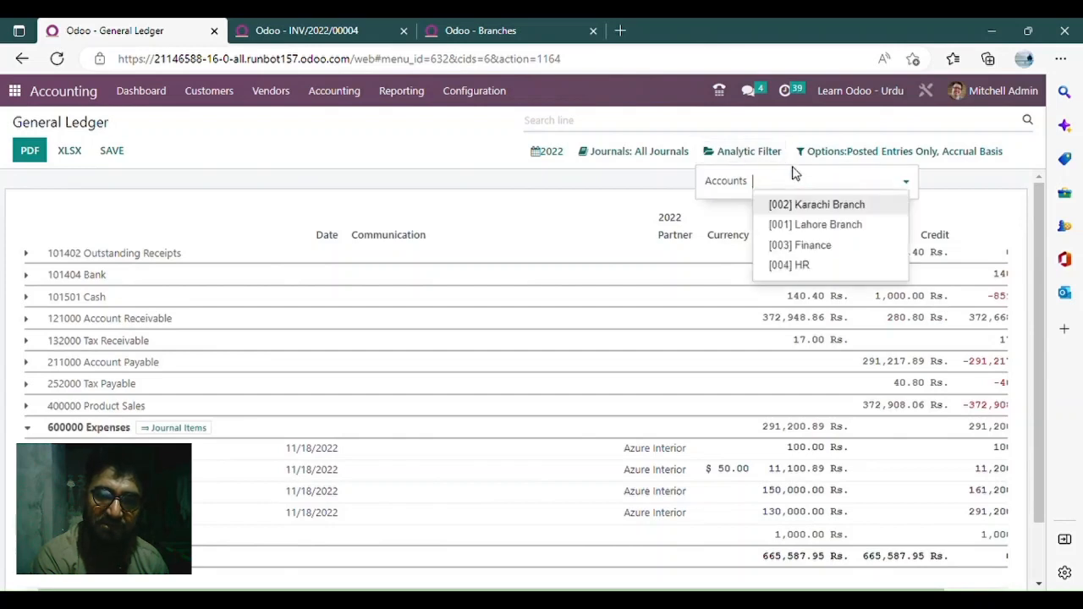
Step: Open the Trial Balance and filter it by the analytic account Karachi Branch
click(402, 91)
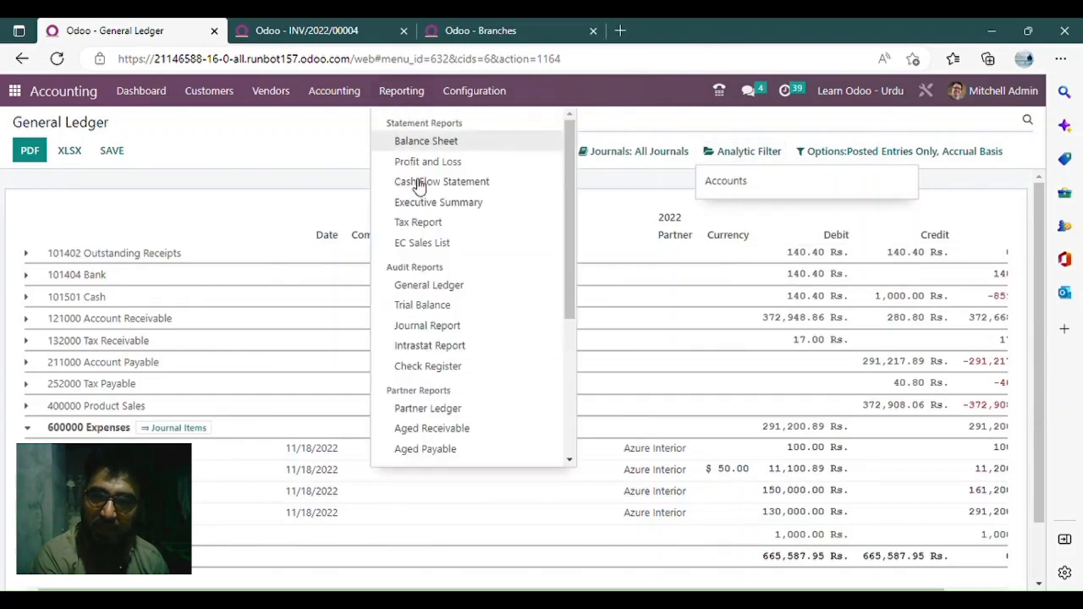
click(455, 312)
click(856, 155)
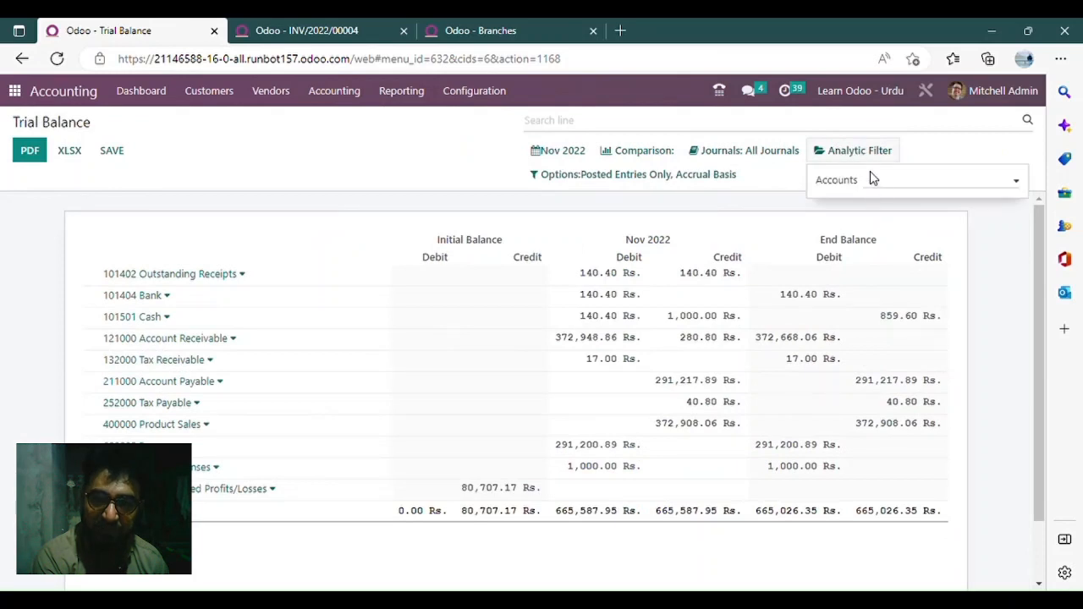
click(894, 191)
click(282, 402)
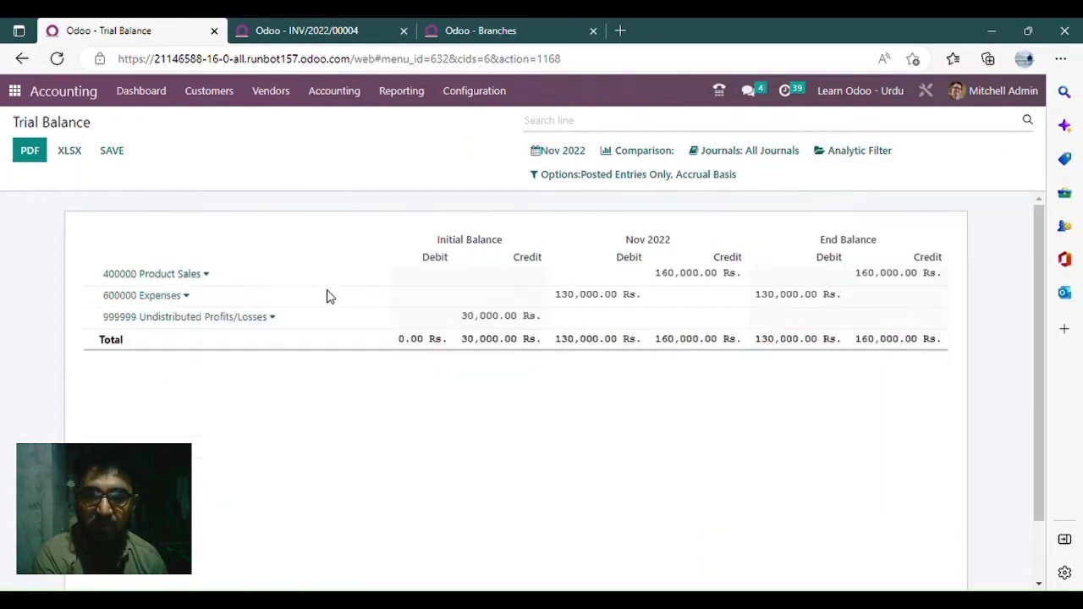